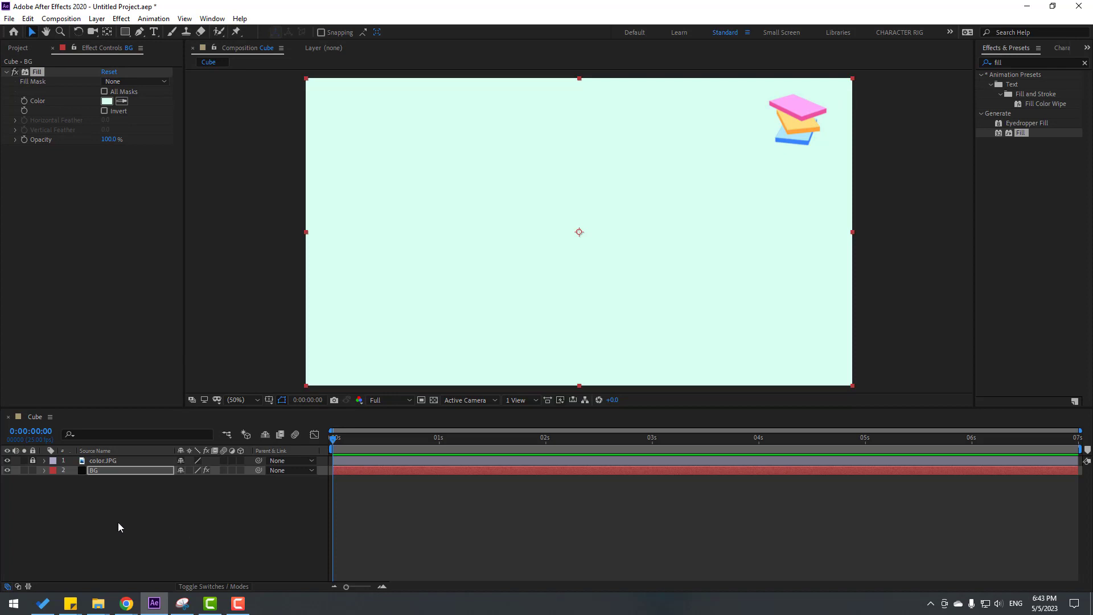
# - Draw a rounded rectangle as a new shape layer and move it toward the left side of the composition, at mid-height
pyautogui.click(118, 524)
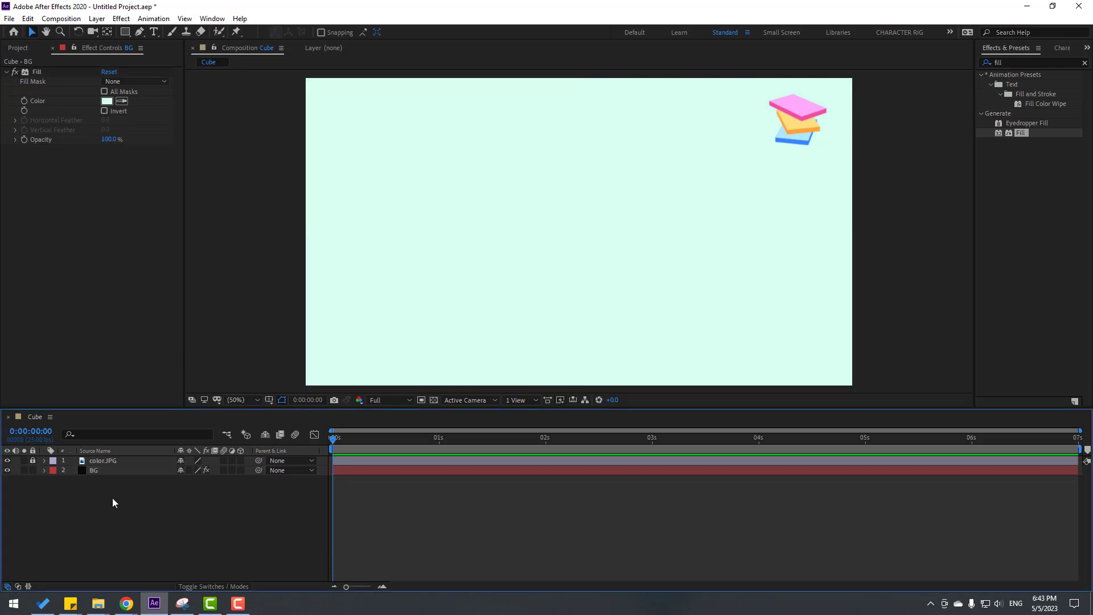
pyautogui.click(126, 36)
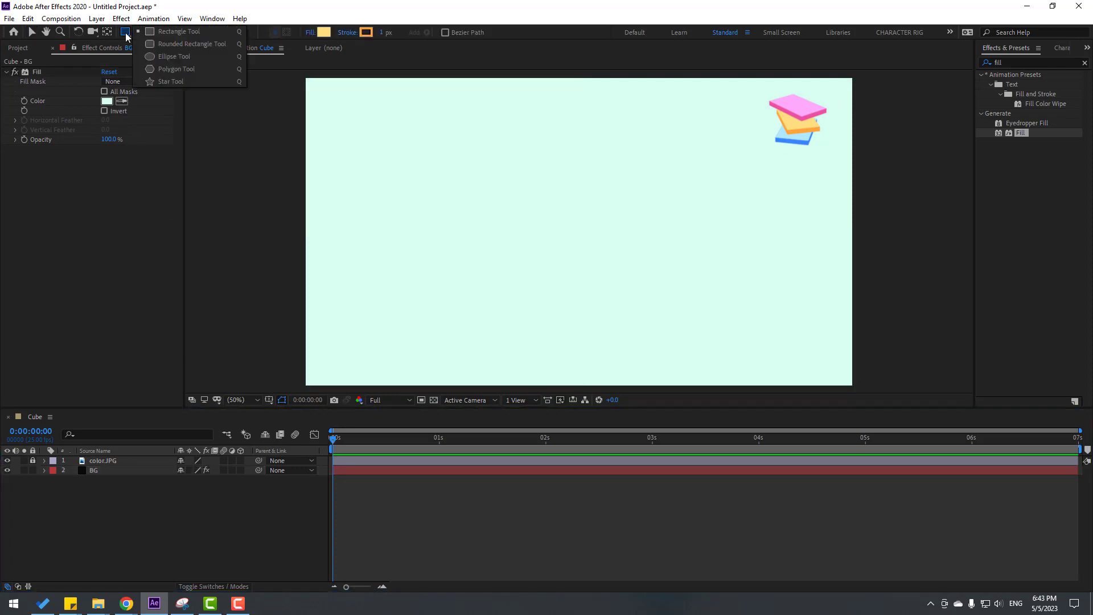
pyautogui.click(183, 44)
pyautogui.moveTo(476, 174)
pyautogui.mouseDown()
pyautogui.moveTo(573, 237)
pyautogui.moveTo(557, 228)
pyautogui.mouseUp()
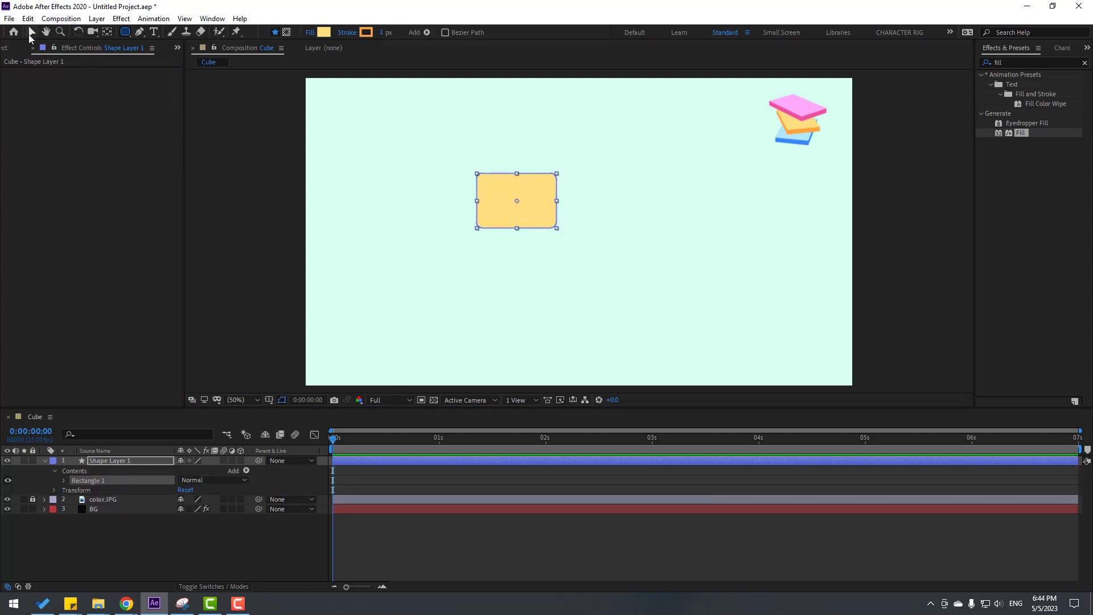
pyautogui.click(32, 31)
pyautogui.moveTo(513, 192); pyautogui.dragTo(422, 215)
# - Collapse the rectangle's shape layer and rename it 1
pyautogui.click(45, 460)
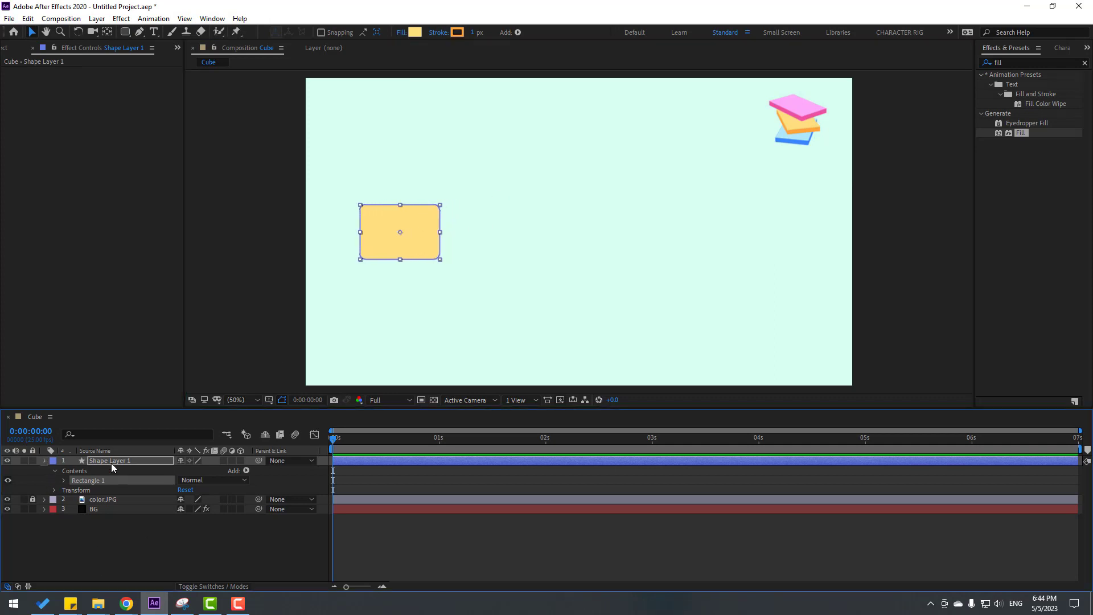
pyautogui.press('Return')
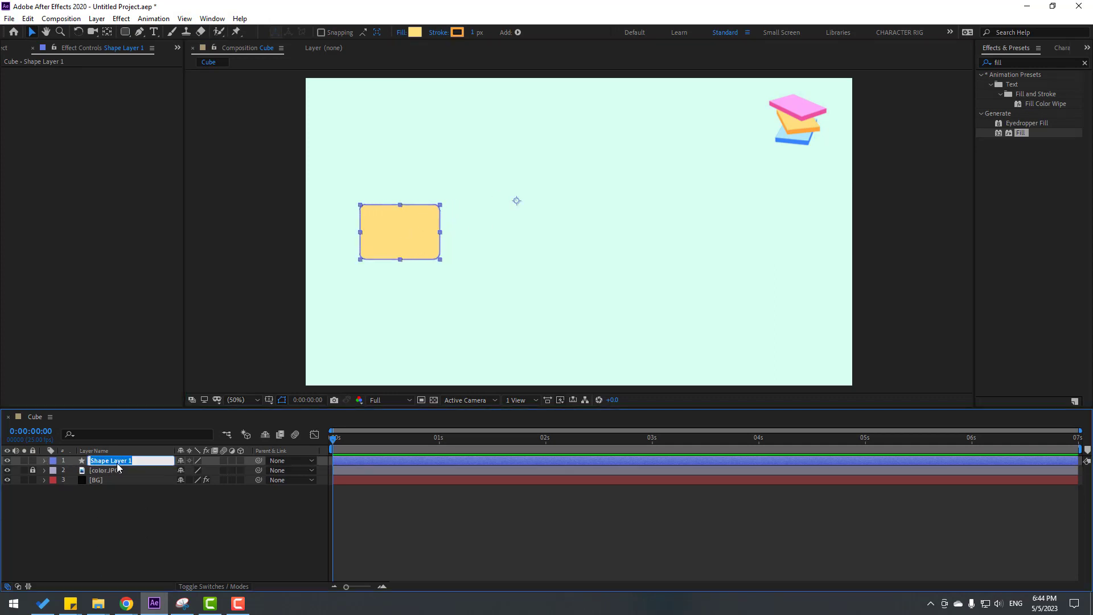
pyautogui.write('1')
pyautogui.press('Return')
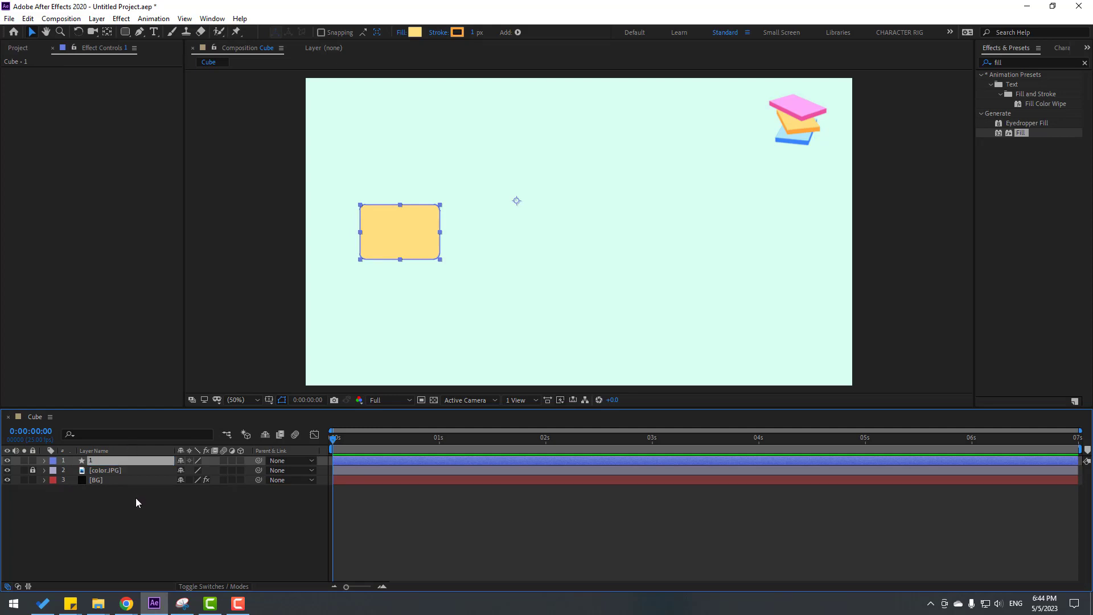
# - Centre layer 1's anchor point on the rectangle and deselect the layer
pyautogui.click(107, 33)
pyautogui.hotkey('ctrl', 'alt', 'Home')
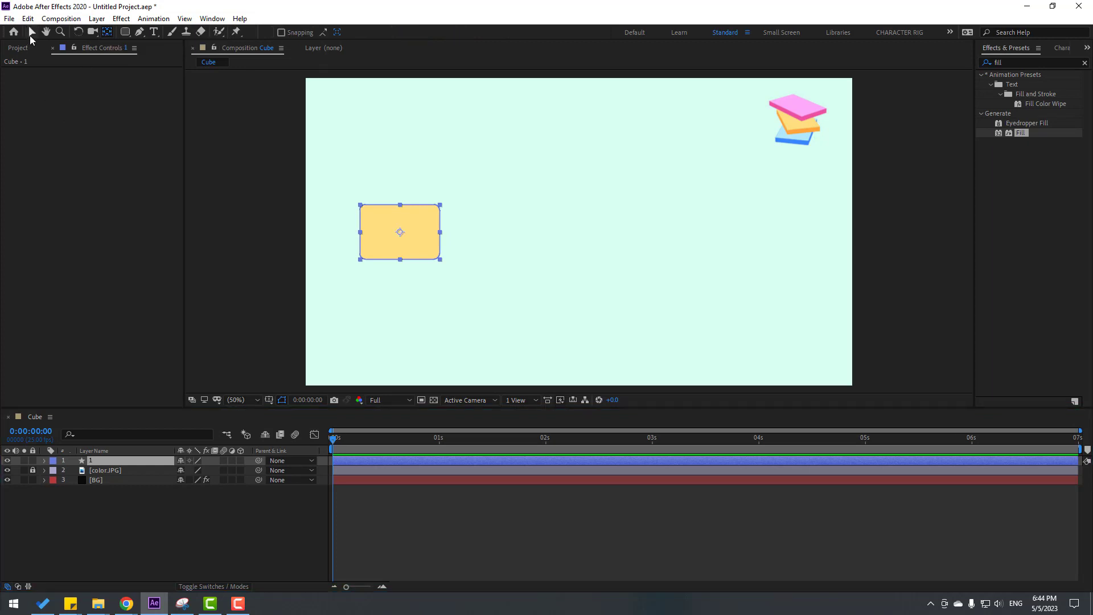
pyautogui.click(32, 33)
pyautogui.click(141, 518)
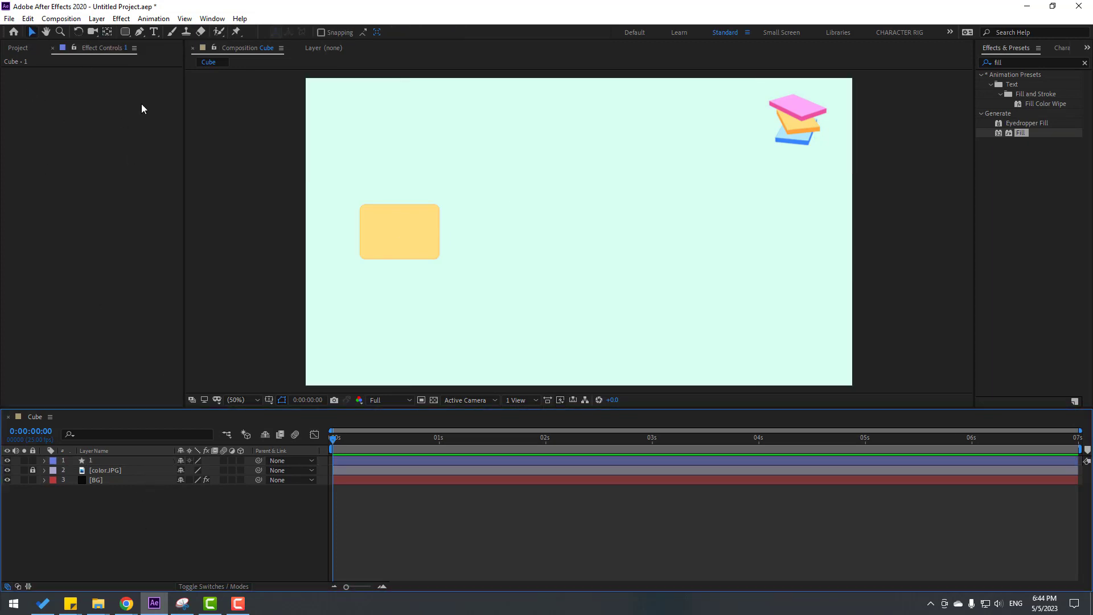
# - Draw a circle with the Ellipse Tool as a new shape layer and place it just right of the rectangle
pyautogui.moveTo(126, 35)
pyautogui.mouseDown()
pyautogui.moveTo(199, 54)
pyautogui.moveTo(200, 66)
pyautogui.mouseUp()
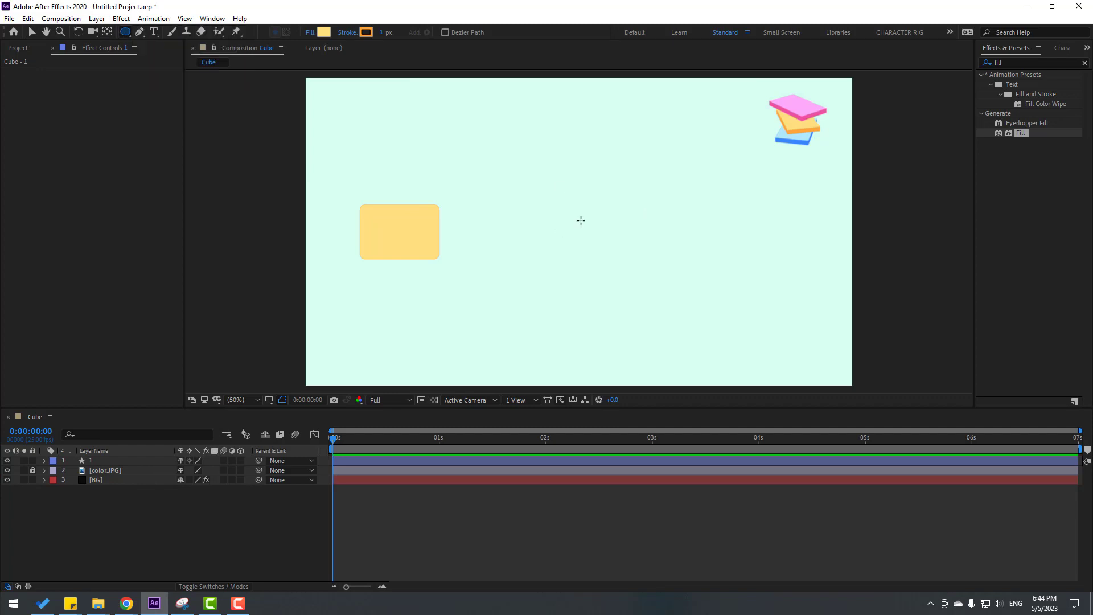
pyautogui.moveTo(511, 207); pyautogui.dragTo(572, 260)
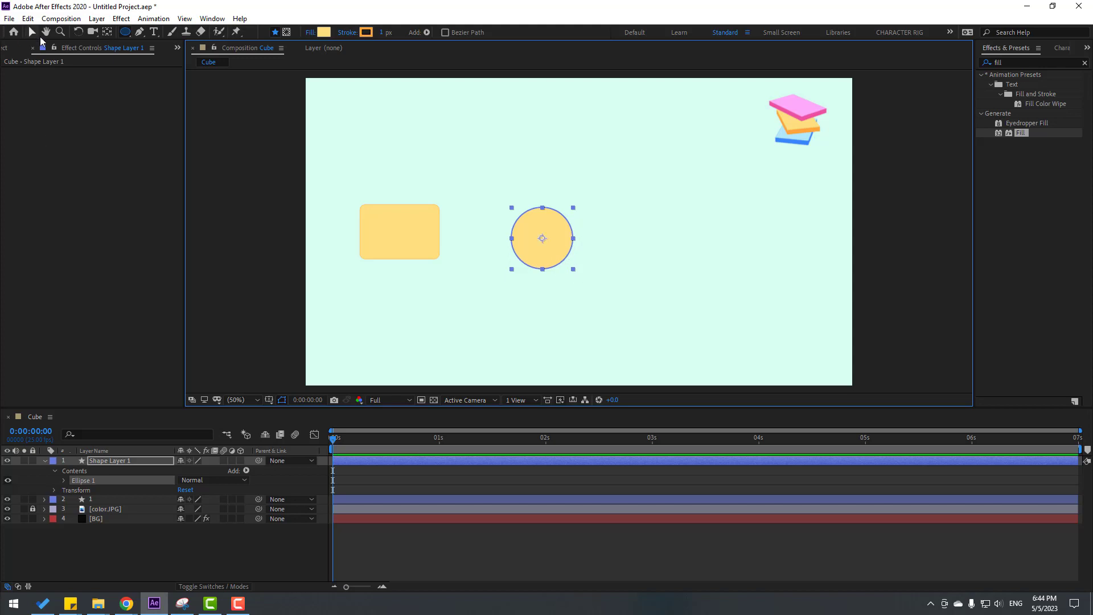
pyautogui.click(32, 33)
pyautogui.moveTo(540, 262); pyautogui.dragTo(498, 253)
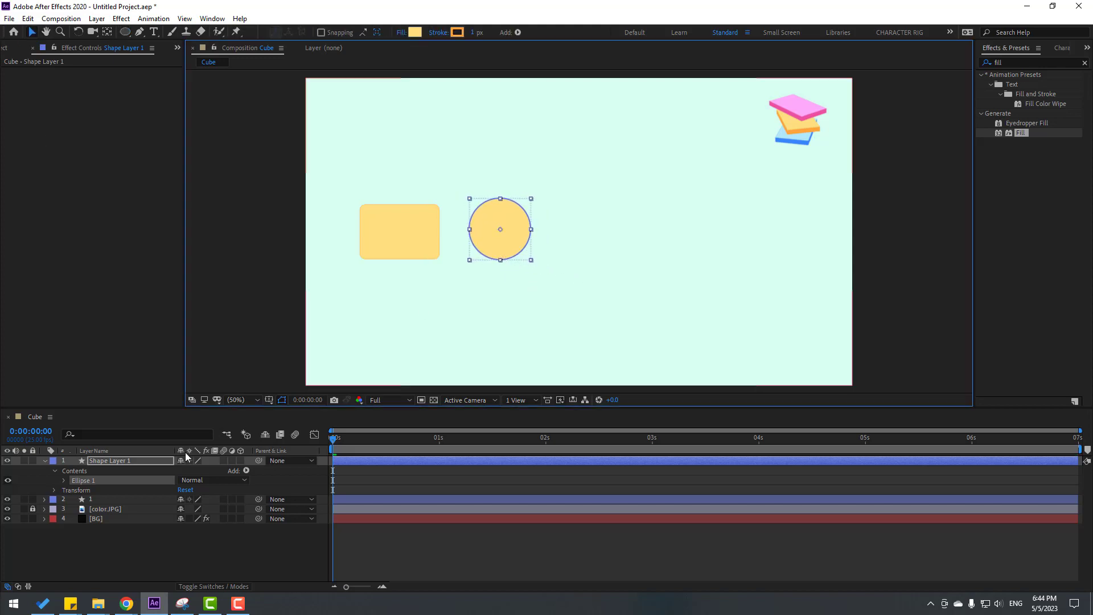
# - Rename the circle's shape layer as 2, collapse its properties and deselect it
pyautogui.click(135, 464)
pyautogui.press('Return')
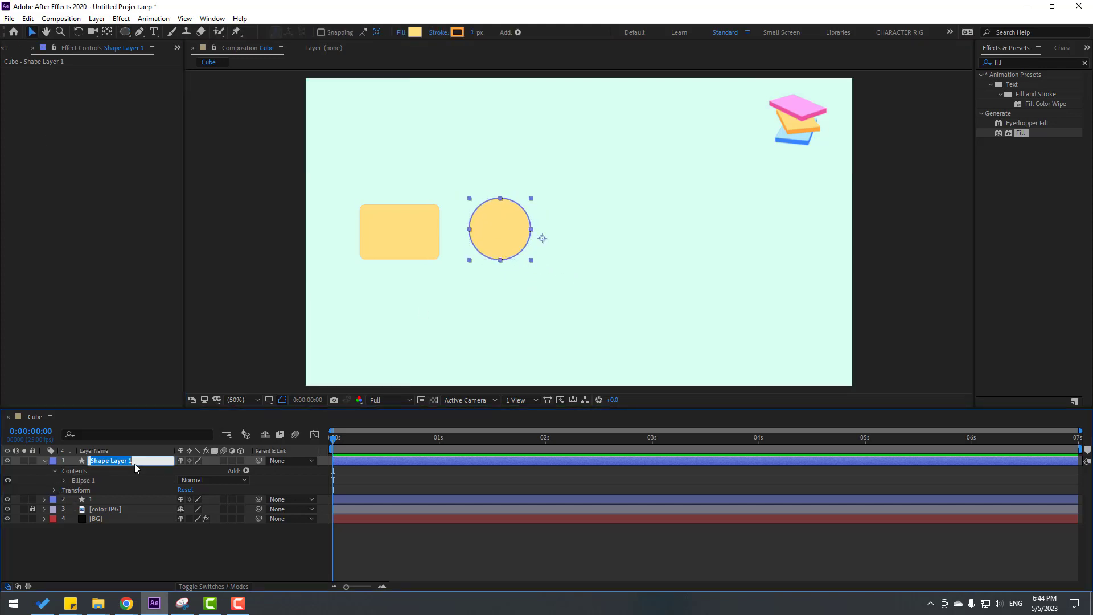
pyautogui.write('2')
pyautogui.press('Return')
pyautogui.click(44, 461)
pyautogui.click(91, 508)
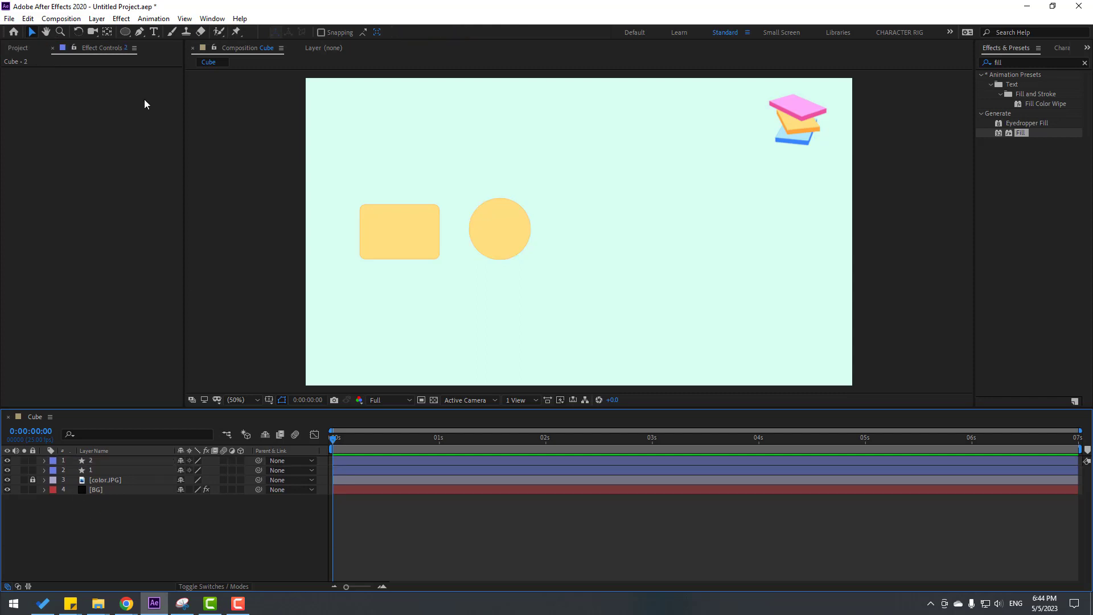
# - Draw a five-pointed star as a new shape layer and line it up just right of the circle
pyautogui.click(127, 34)
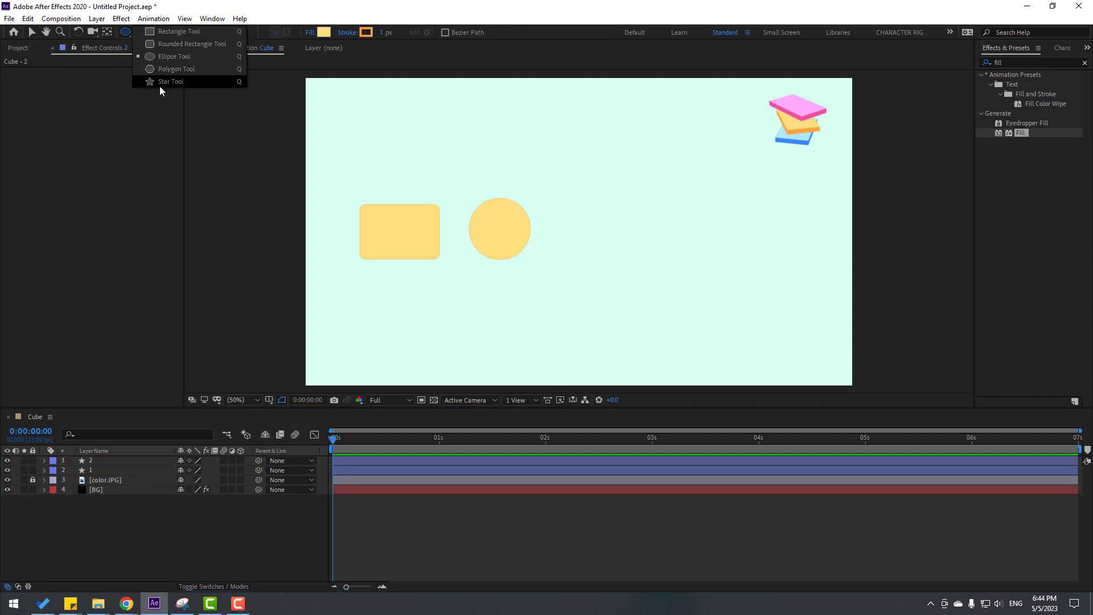
pyautogui.click(160, 83)
pyautogui.moveTo(591, 197); pyautogui.dragTo(624, 228)
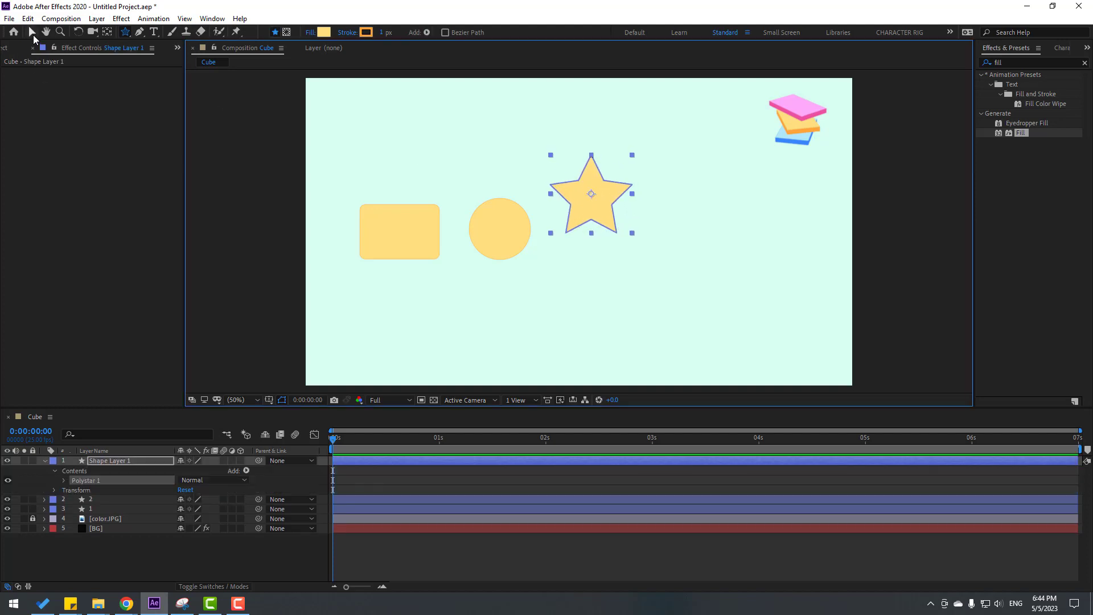
pyautogui.click(32, 32)
pyautogui.moveTo(587, 200); pyautogui.dragTo(603, 230)
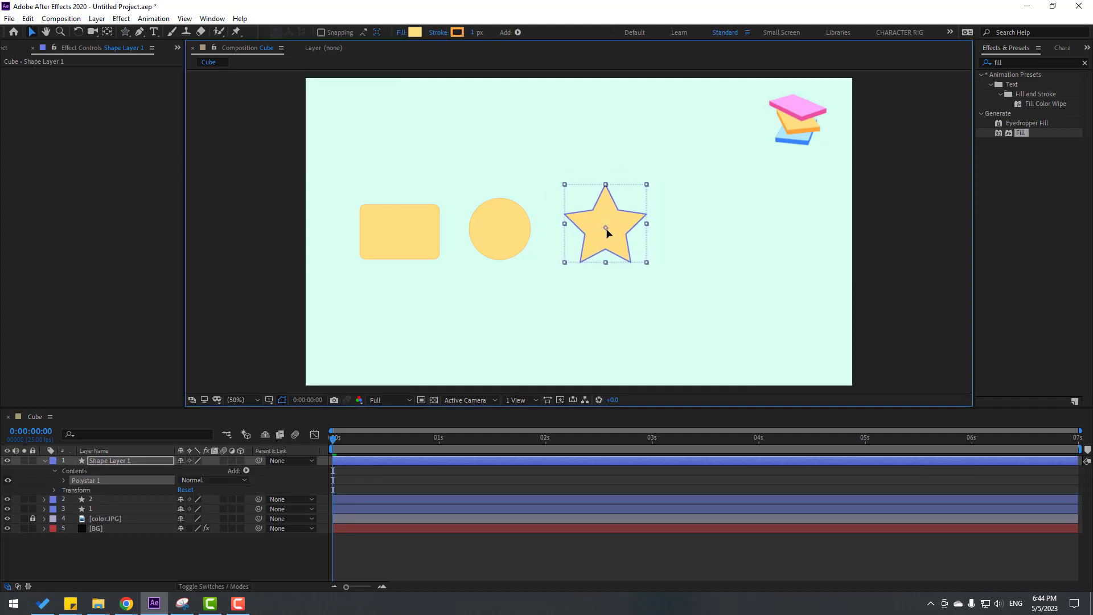
# - Rename the star's shape layer as 3 and collapse its properties
pyautogui.click(104, 462)
pyautogui.press('Return')
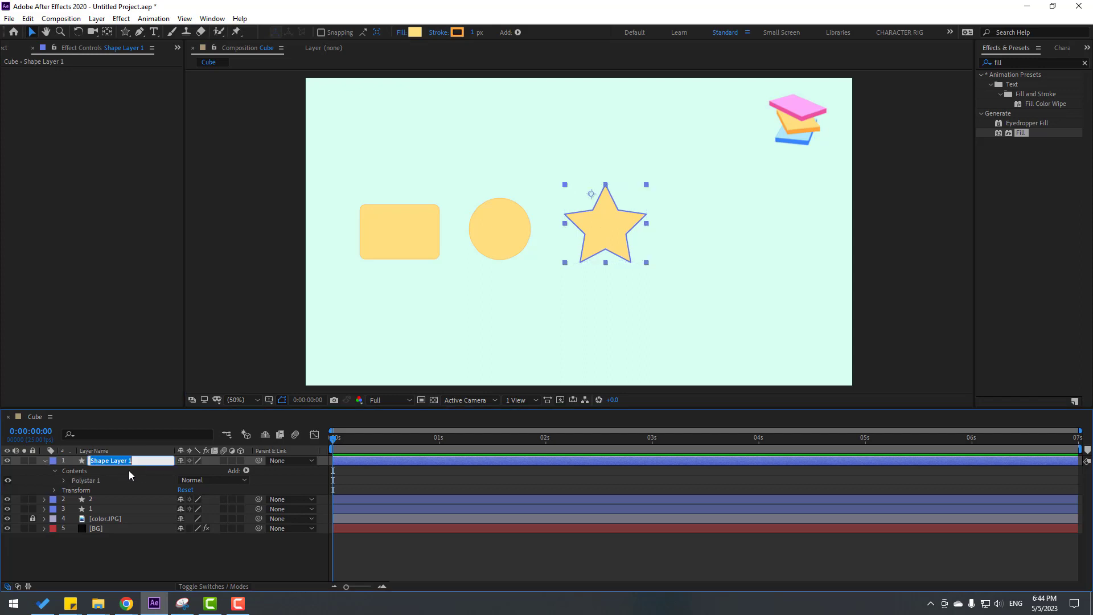
pyautogui.write('3')
pyautogui.press('Return')
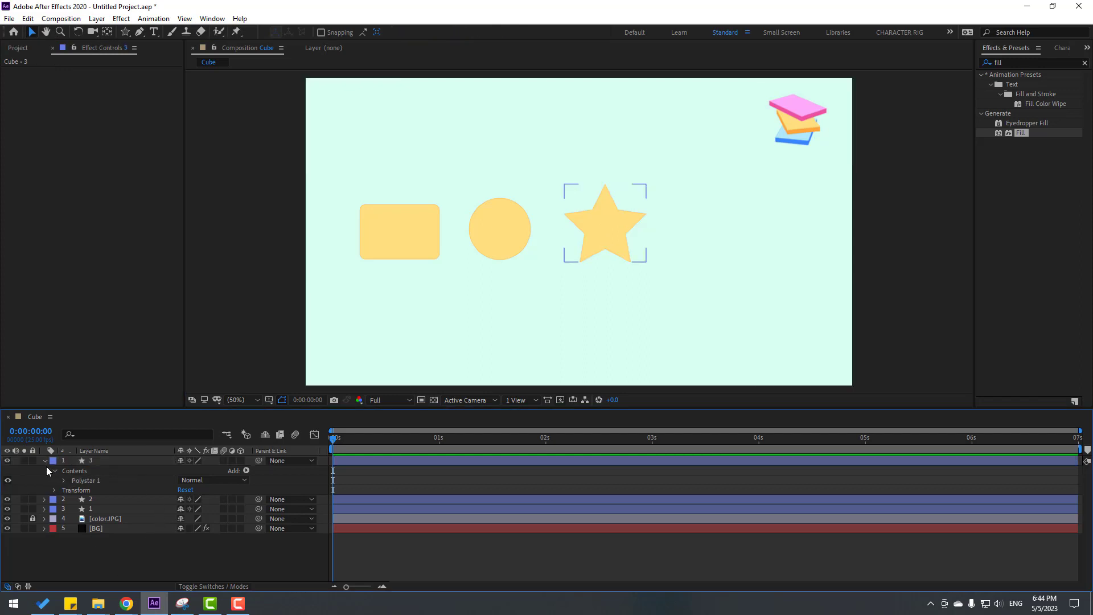
pyautogui.click(45, 462)
# - Set the rectangle's fill to light blue B0E8FE, sampled from the lowest slab in the colour reference image
pyautogui.click(93, 480)
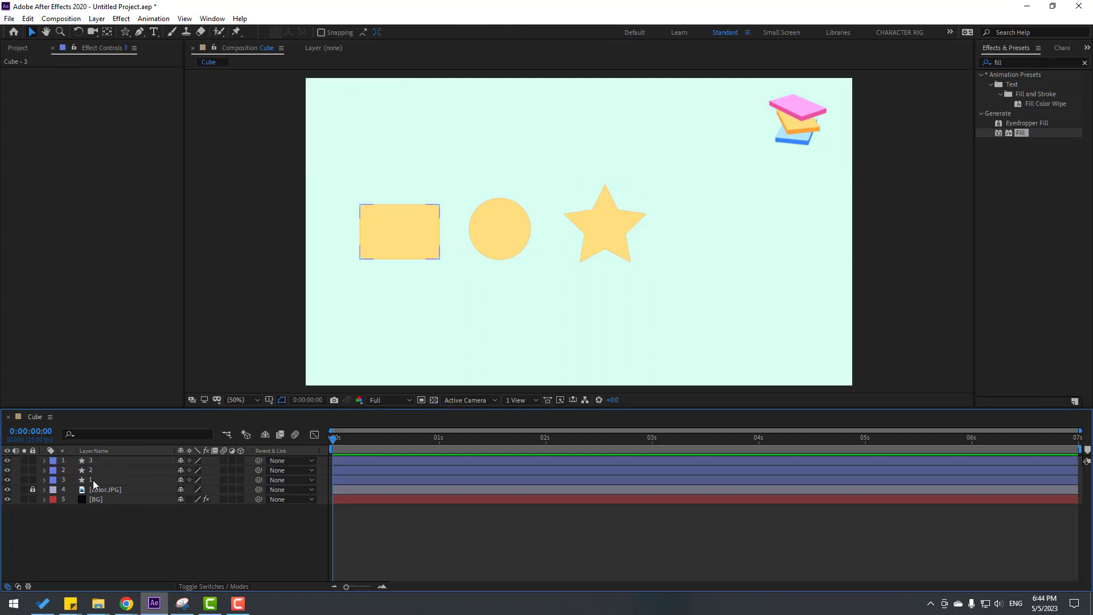
pyautogui.press('Return')
pyautogui.click(414, 35)
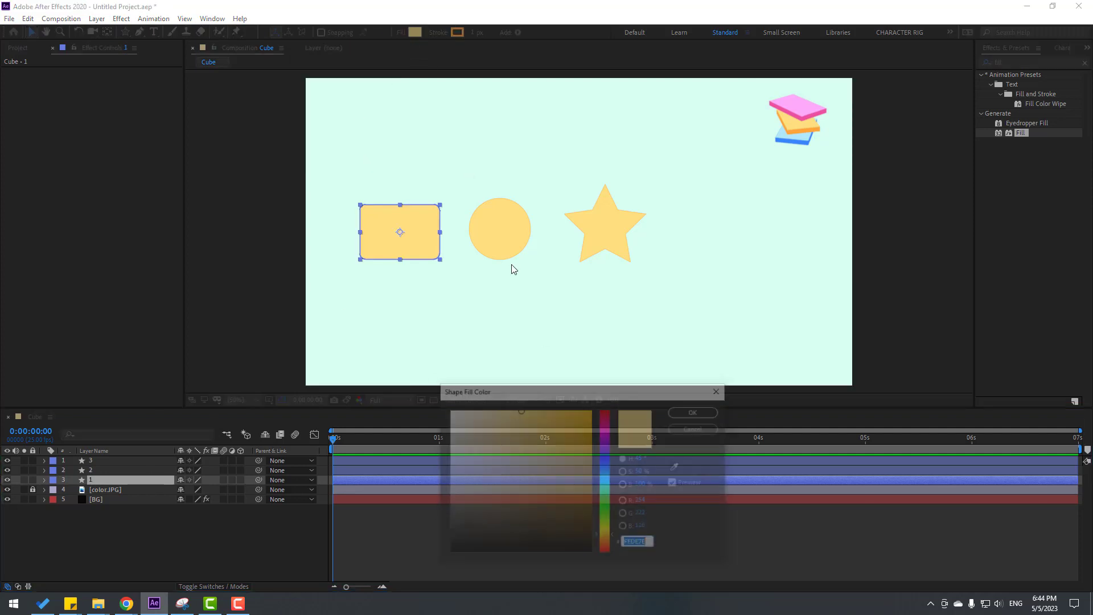
pyautogui.click(678, 468)
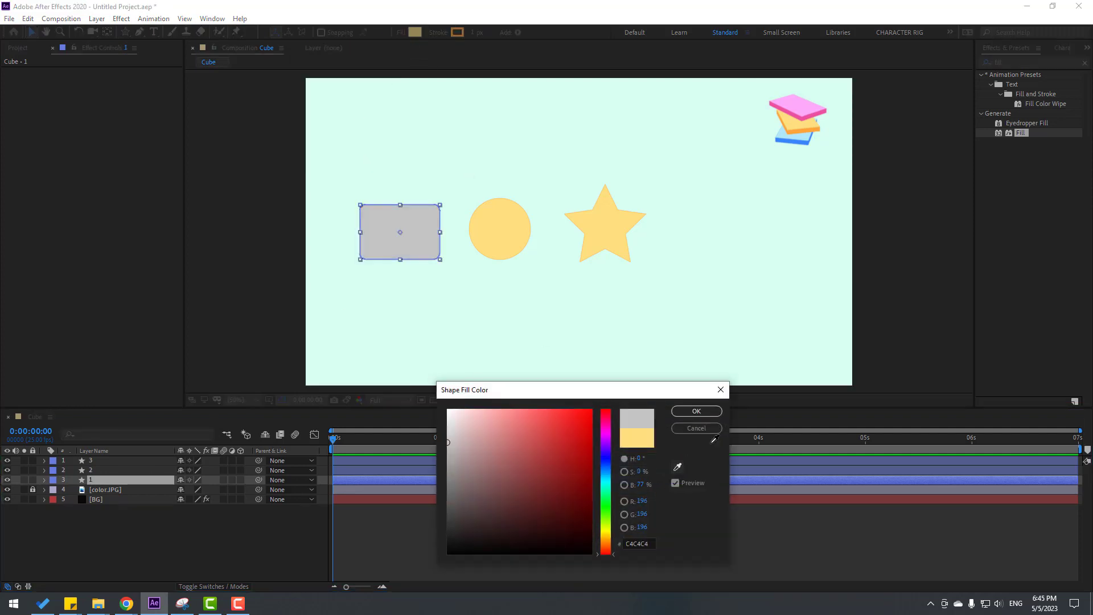
pyautogui.click(802, 135)
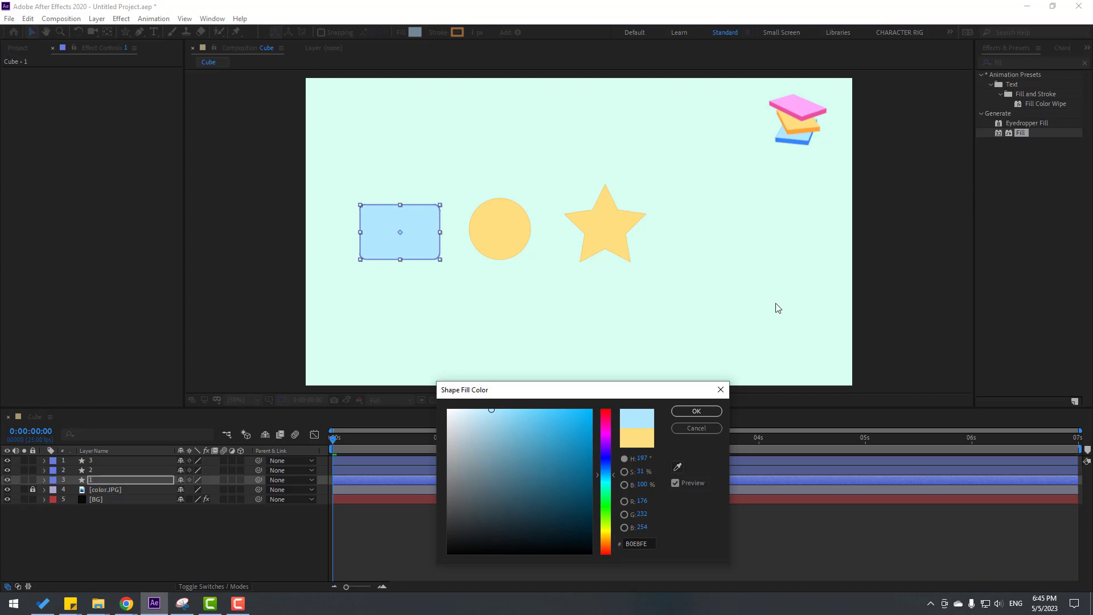
pyautogui.click(687, 412)
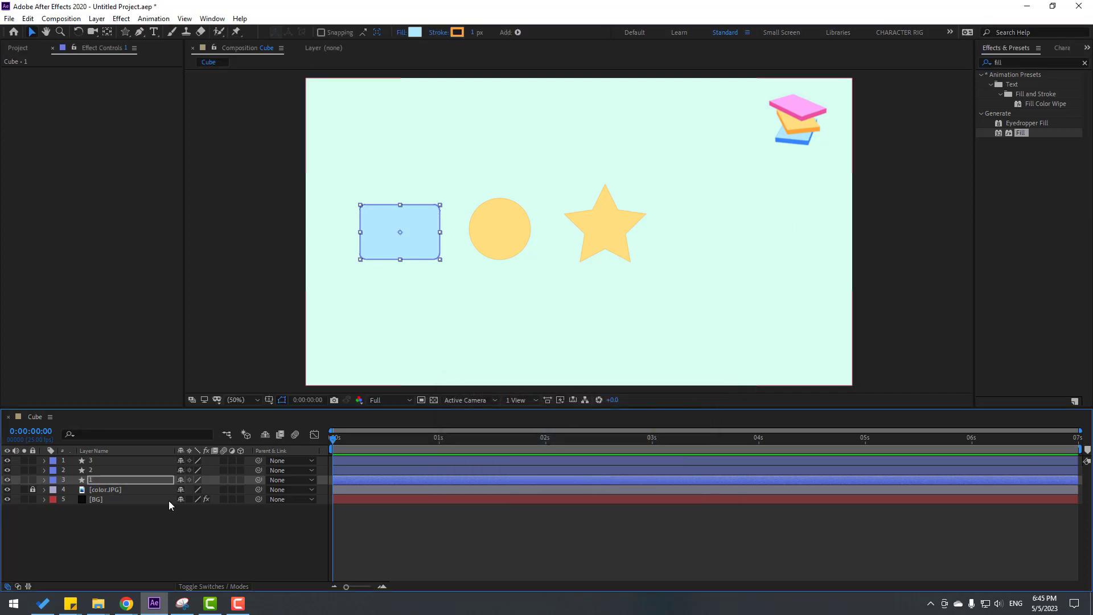
# - Set the rectangle's stroke colour to blue 3C85FF, sampled from the lowest slab's edge in the reference image
pyautogui.click(459, 34)
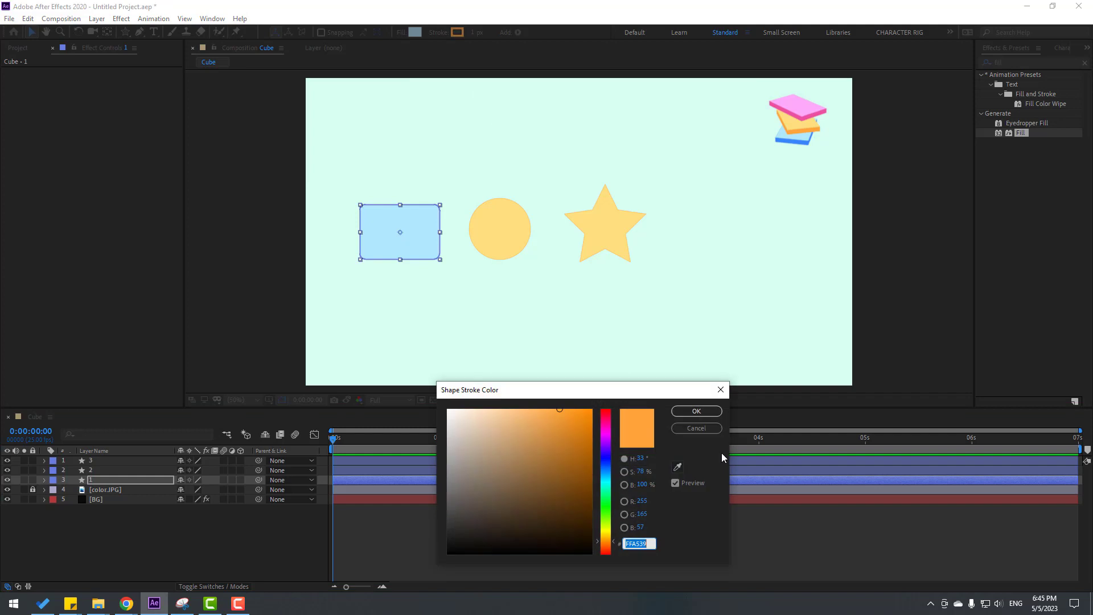
pyautogui.click(677, 467)
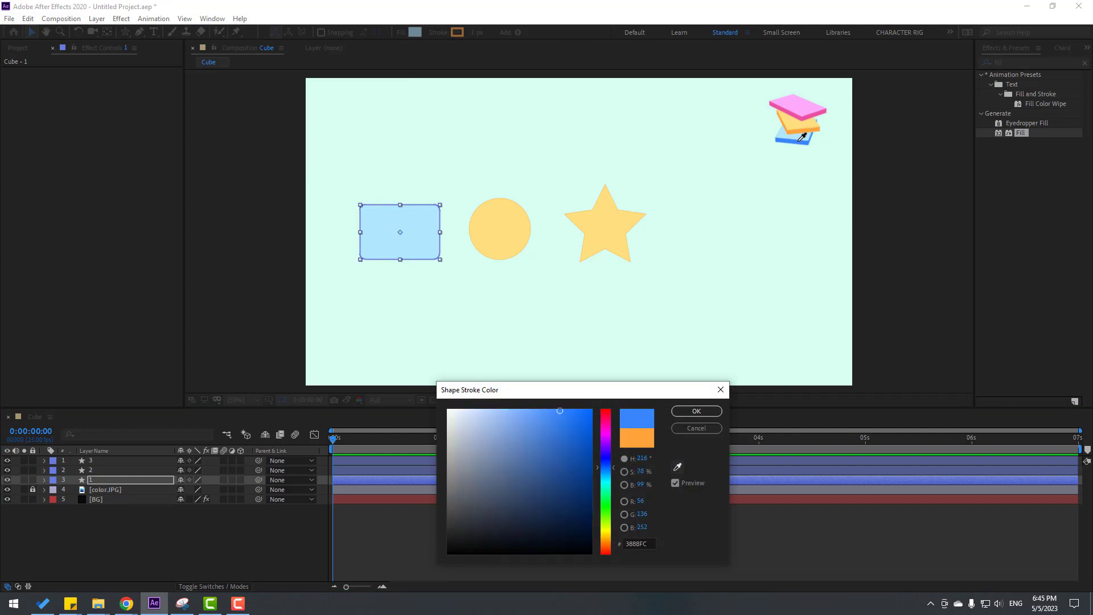
pyautogui.click(805, 139)
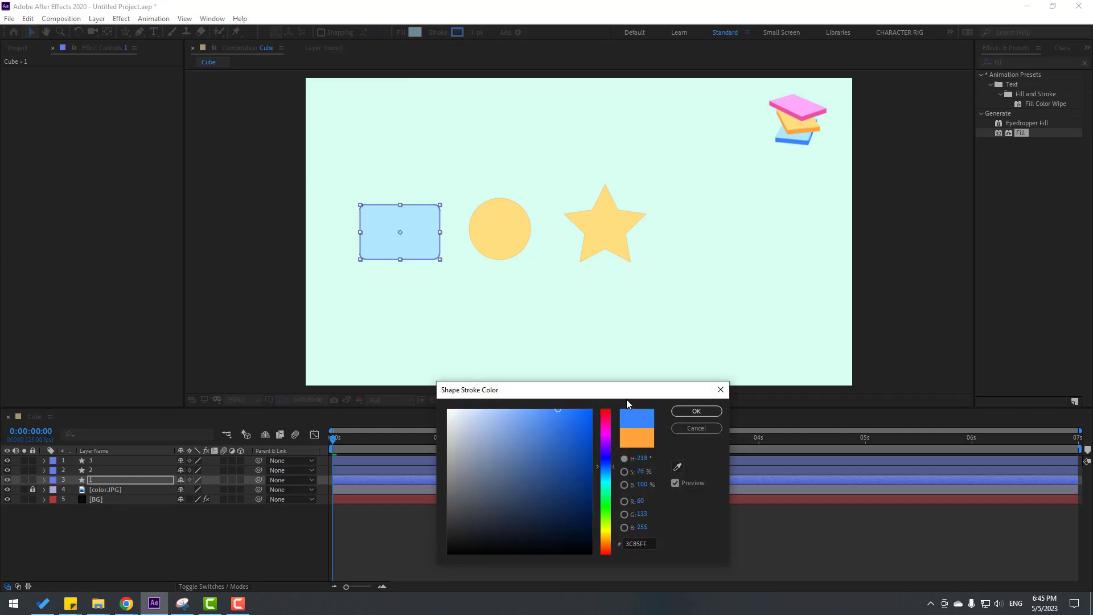
pyautogui.click(697, 410)
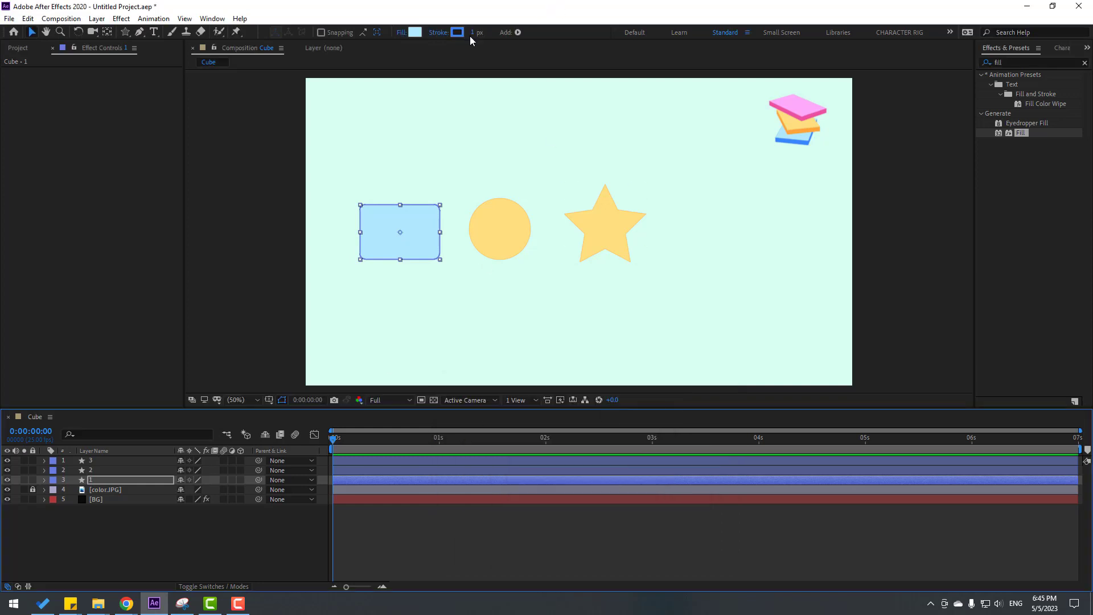
# - Try a thicker 19 px stroke on the rectangle and return the stroke width to 1 px
pyautogui.moveTo(470, 36); pyautogui.dragTo(480, 33)
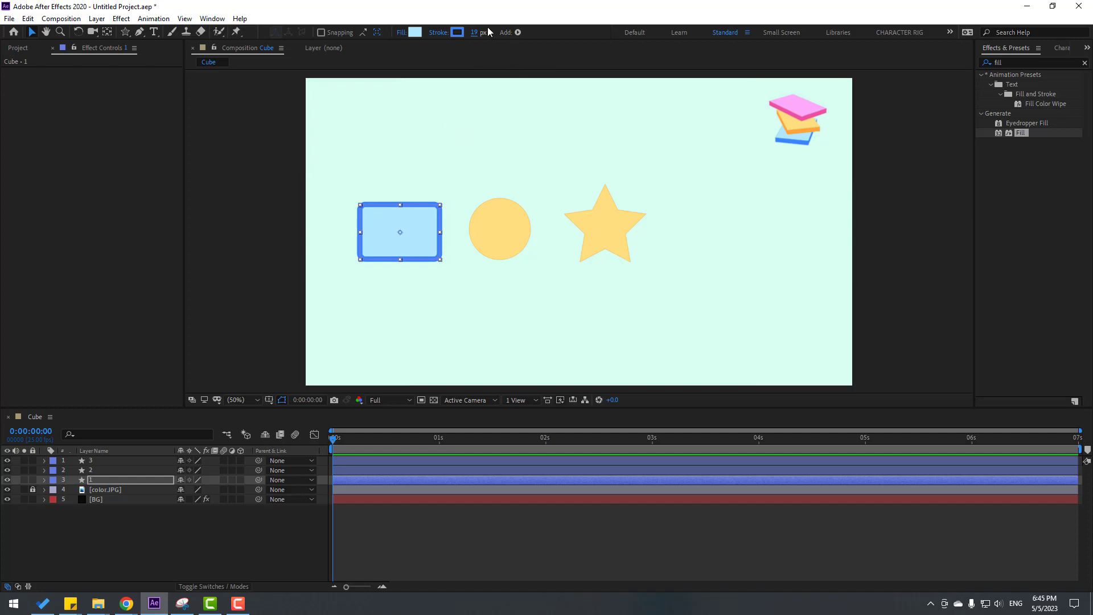
pyautogui.write('1')
pyautogui.press('Return')
# - Centre the anchor point of layer 2 on the circle and return to the Selection tool
pyautogui.click(91, 472)
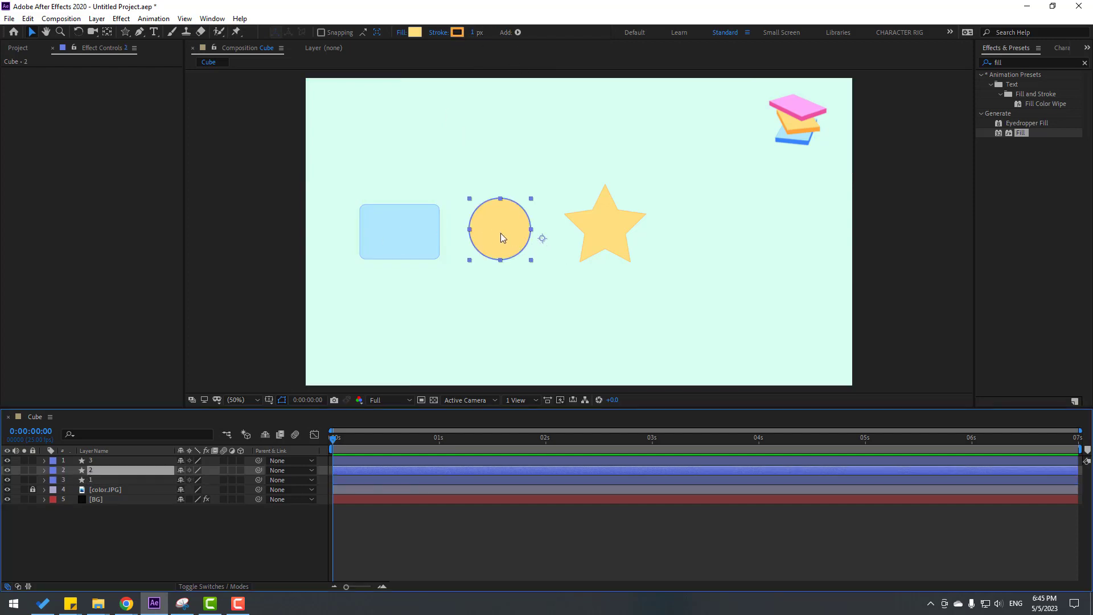
pyautogui.click(106, 32)
pyautogui.hotkey('ctrl', 'alt', 'Home')
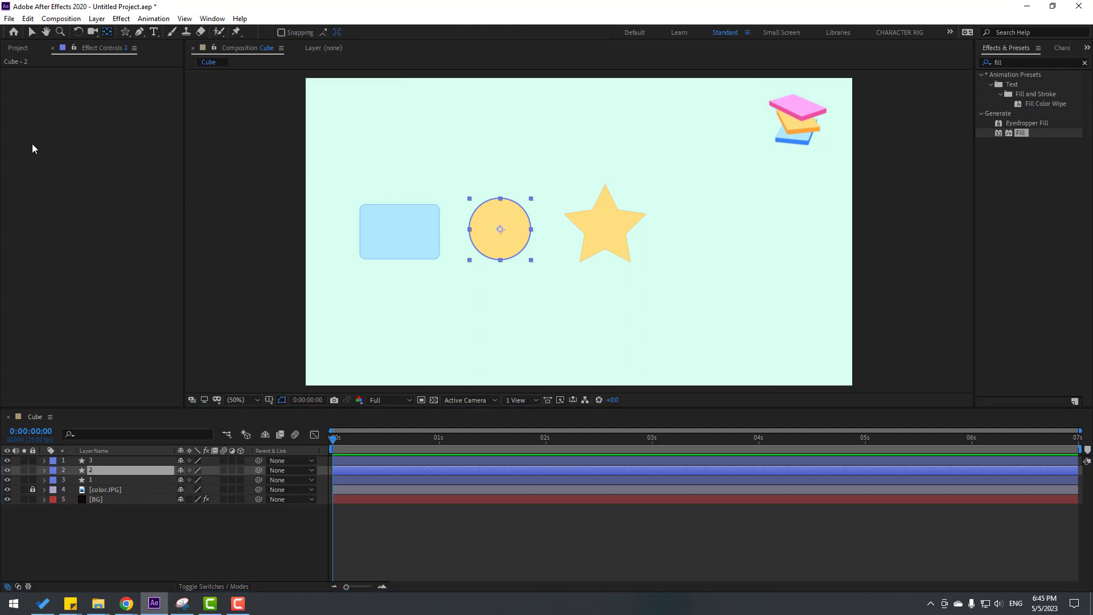
pyautogui.click(32, 32)
# - Set the circle's fill to yellow FEDE7E, sampled from the middle slab in the reference image
pyautogui.click(415, 32)
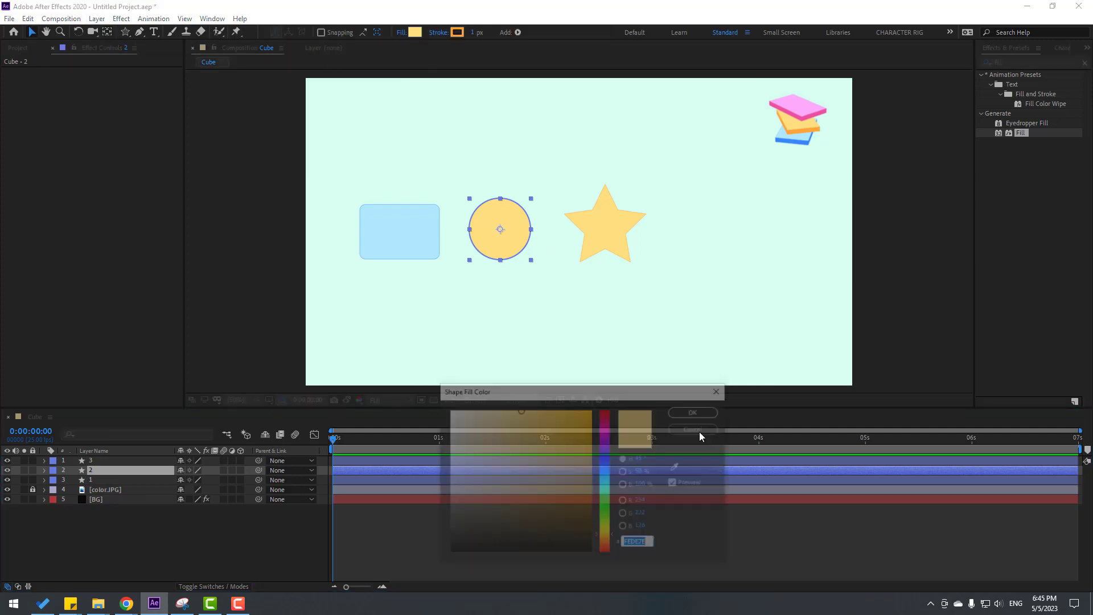
pyautogui.click(678, 467)
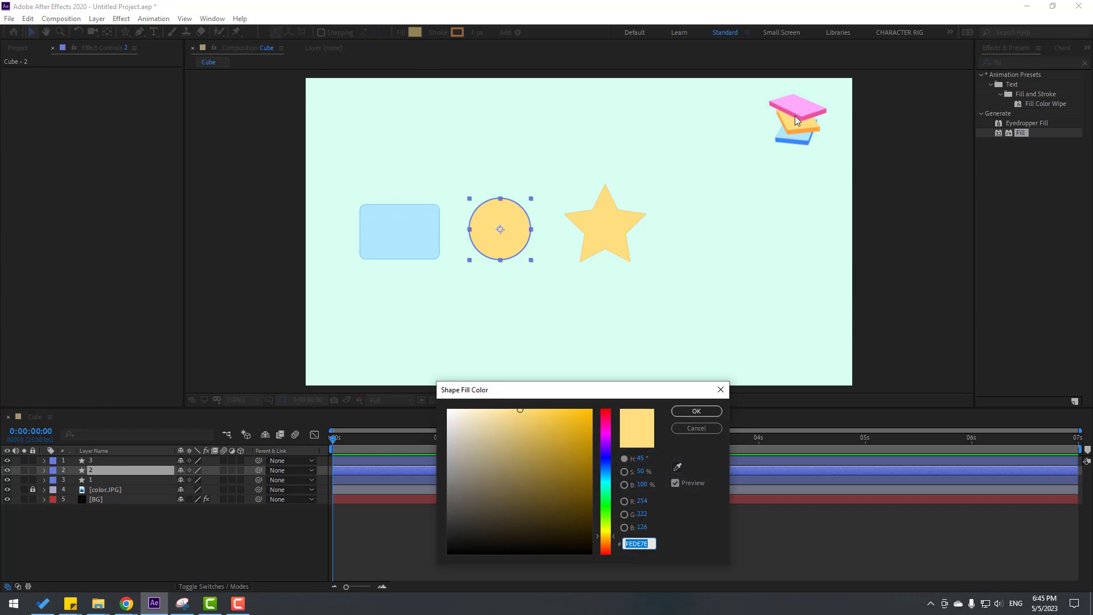
pyautogui.press('Escape')
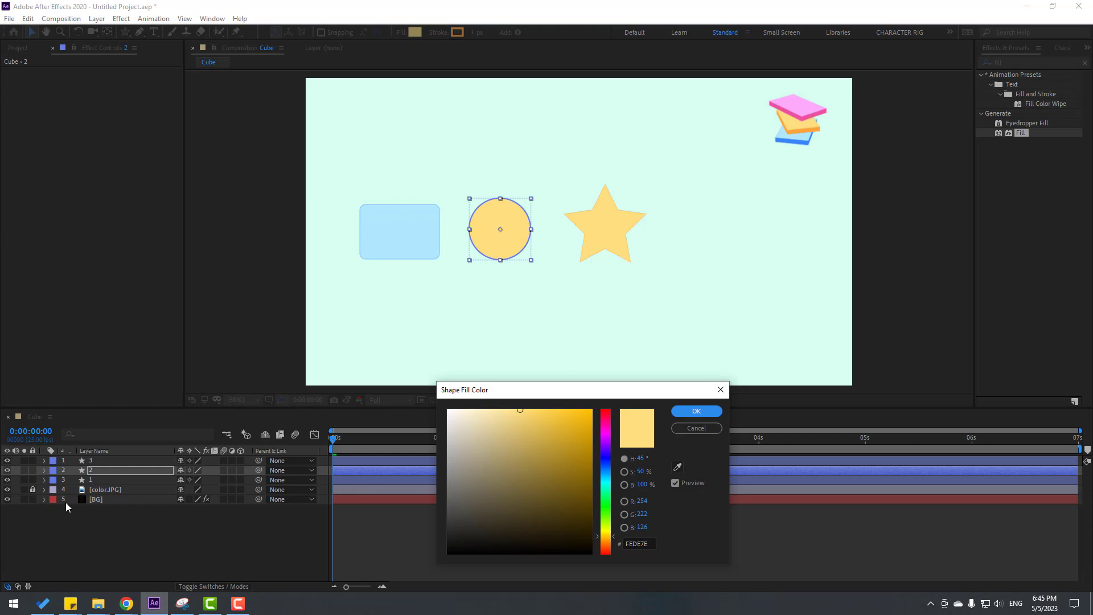
pyautogui.click(682, 410)
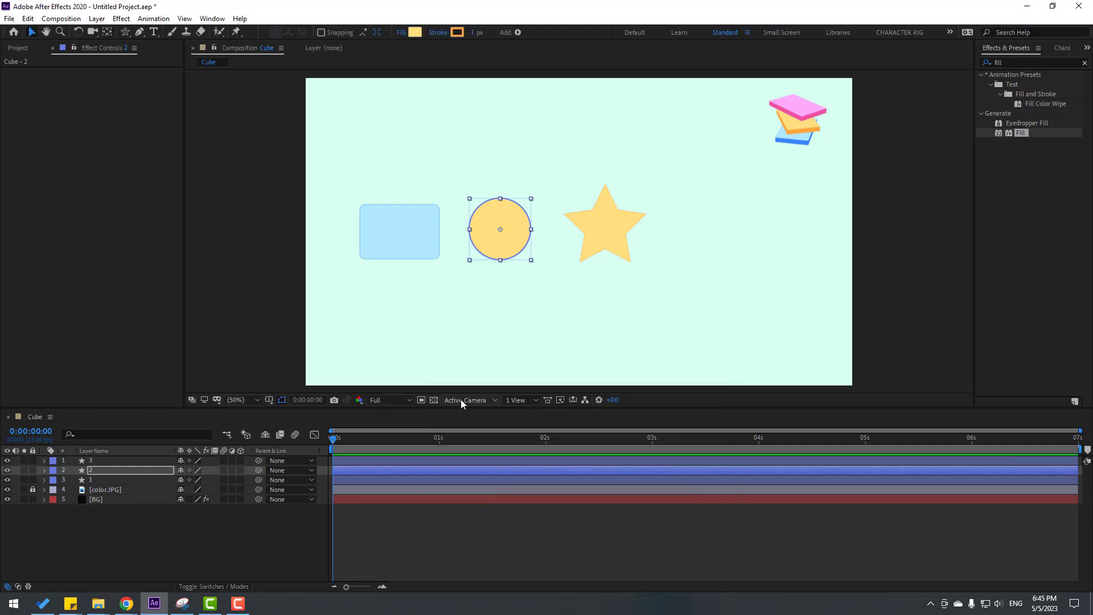
# - Set the circle's stroke colour to orange FFA53B, sampled from the middle slab's edge in the reference image
pyautogui.click(458, 32)
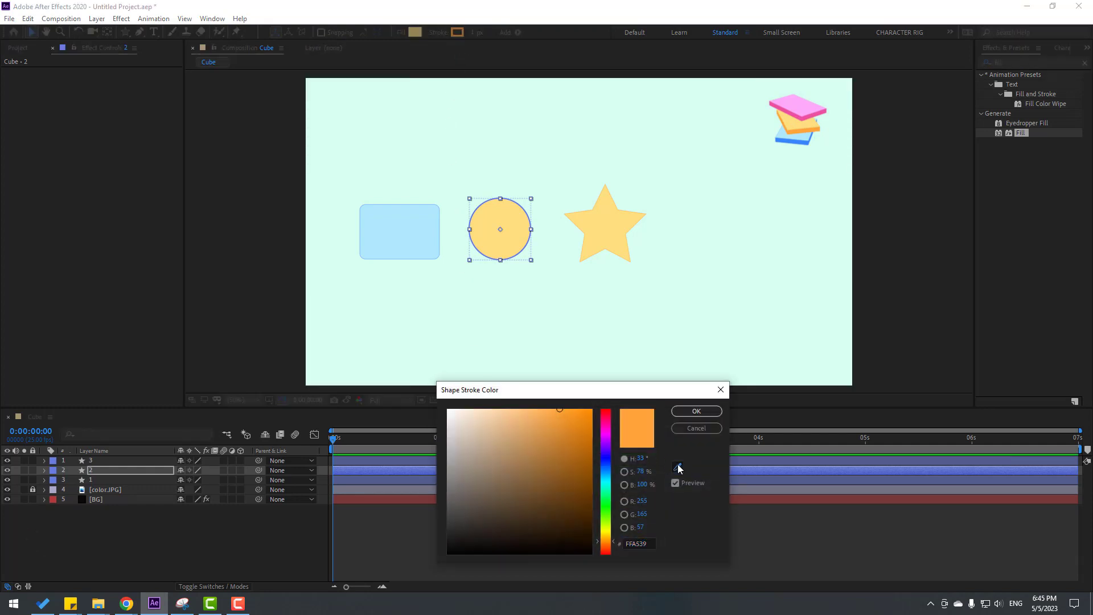
pyautogui.click(677, 467)
pyautogui.click(806, 129)
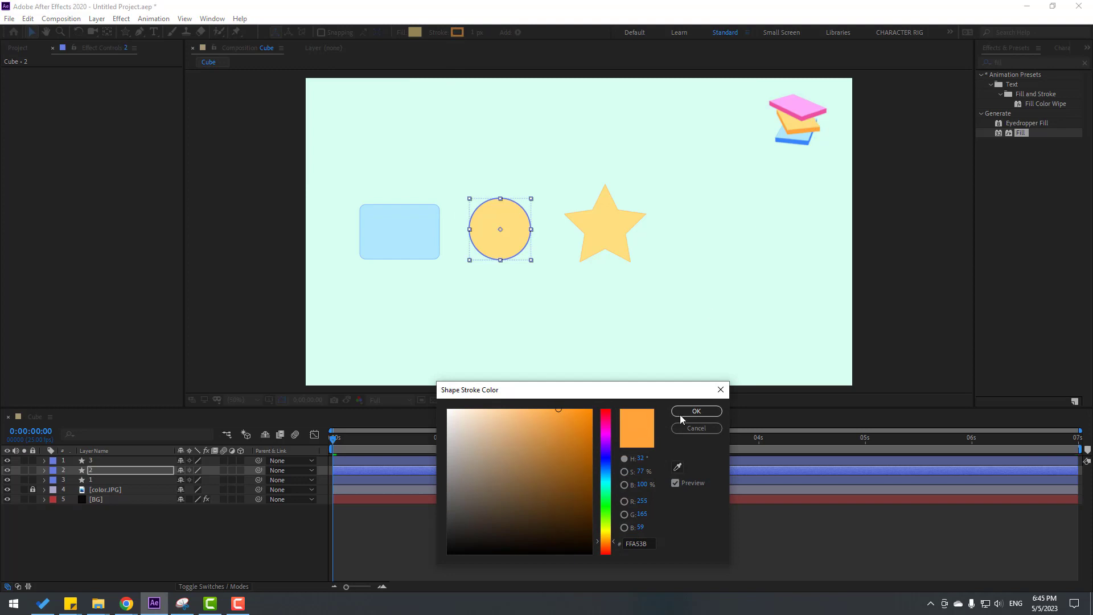
pyautogui.click(696, 411)
pyautogui.click(171, 518)
# - Centre the anchor point of layer 3 on the star and return to the Selection tool
pyautogui.click(101, 470)
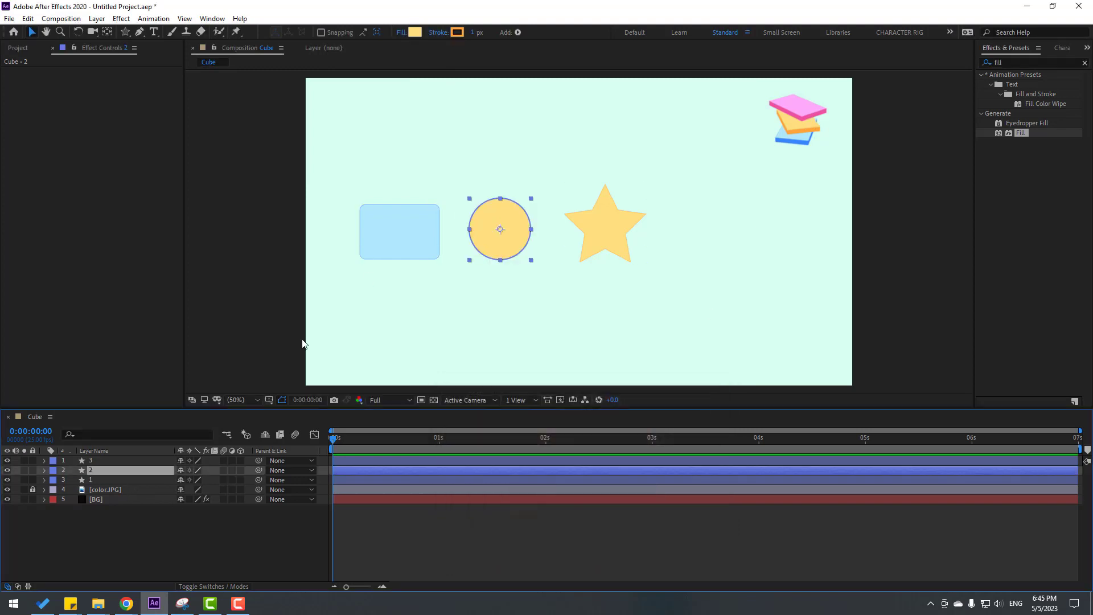
pyautogui.click(97, 462)
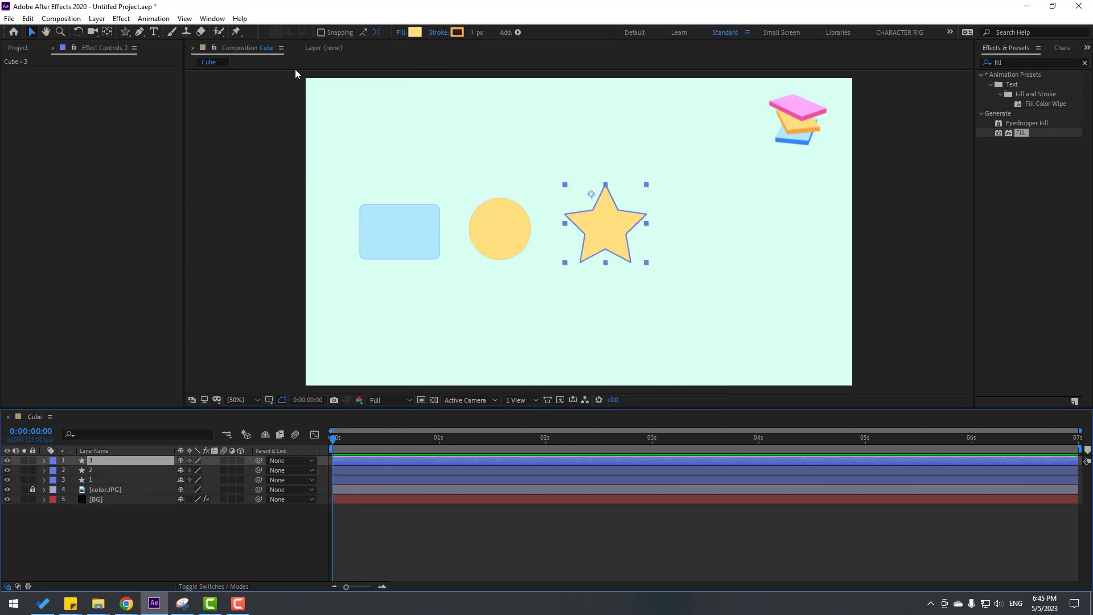
pyautogui.click(108, 31)
pyautogui.hotkey('ctrl', 'alt', 'Home')
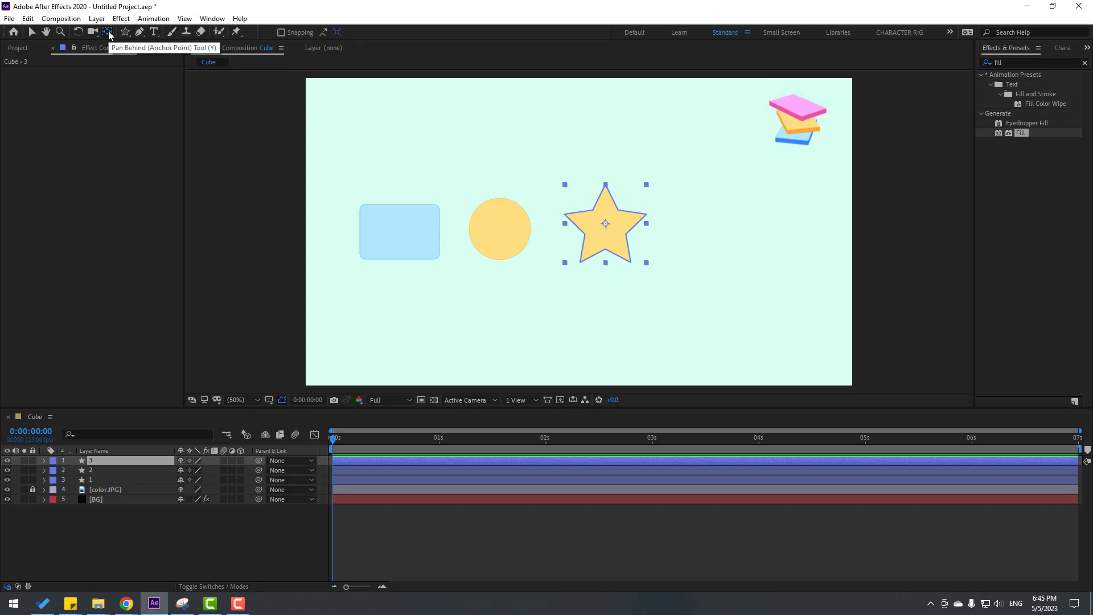
pyautogui.click(30, 32)
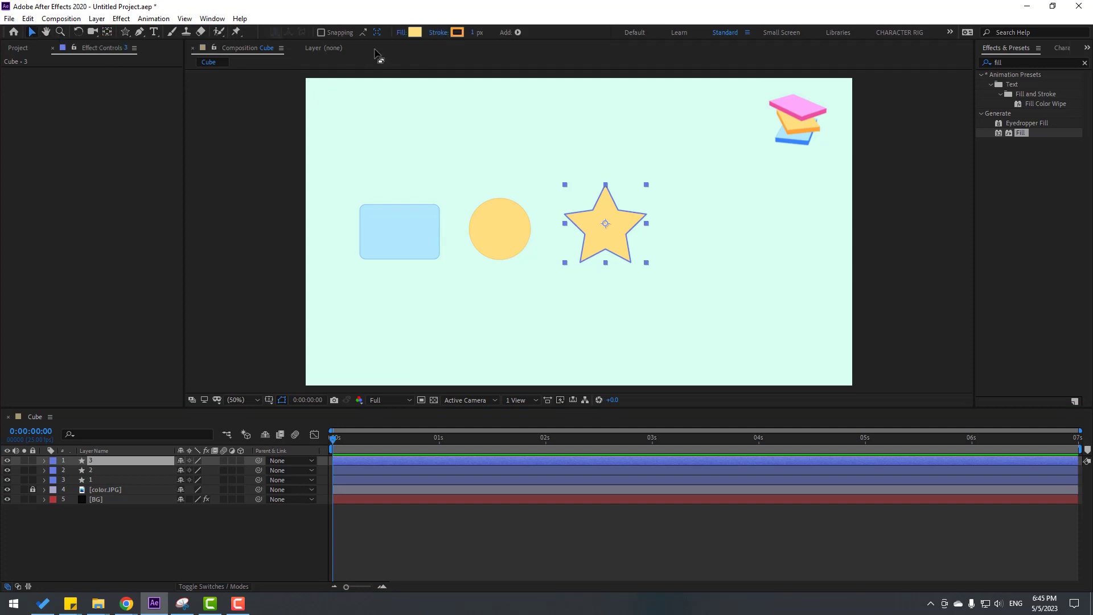
# - Set the star's fill to pink, sampled from the top slab in the reference image
pyautogui.click(415, 35)
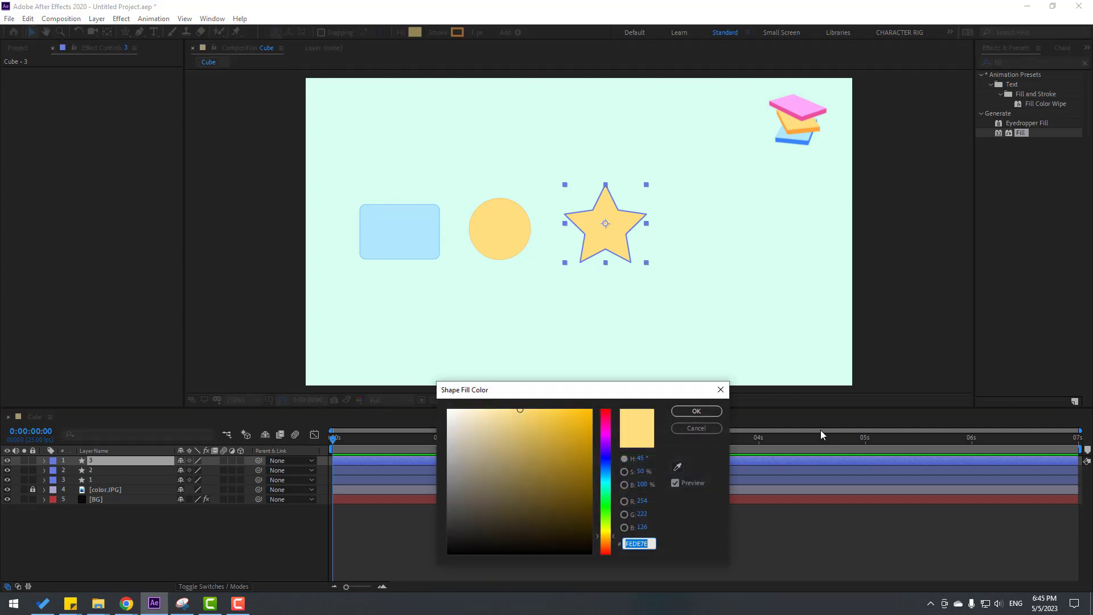
pyautogui.click(678, 467)
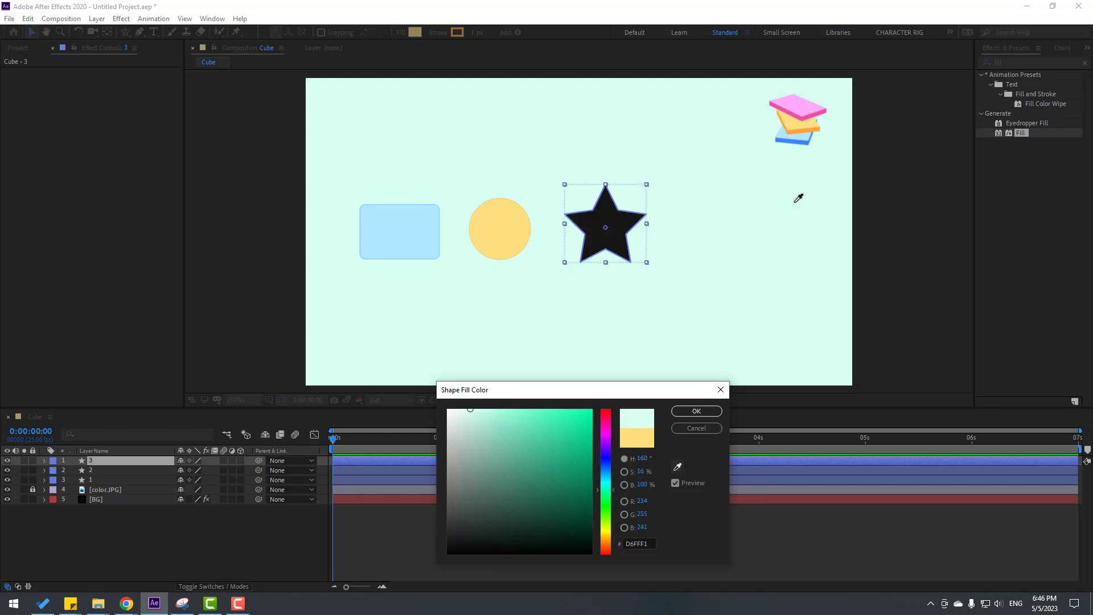
pyautogui.click(784, 110)
pyautogui.click(680, 415)
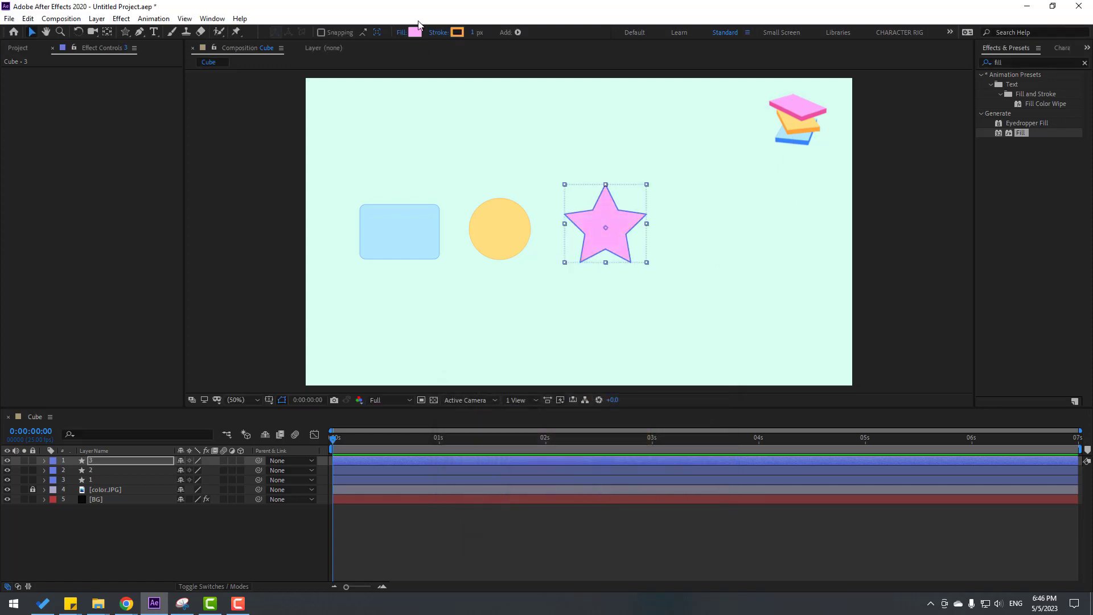
# - Set the star's stroke colour to dark pink ED50A2, sampled from the top slab's edge in the reference image
pyautogui.click(456, 32)
pyautogui.click(678, 467)
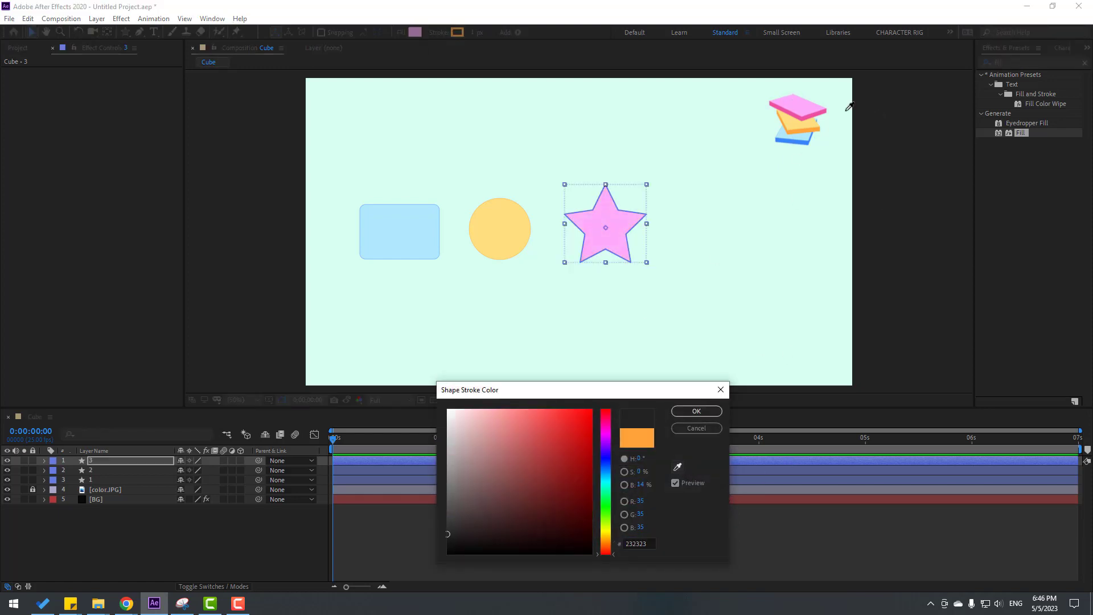
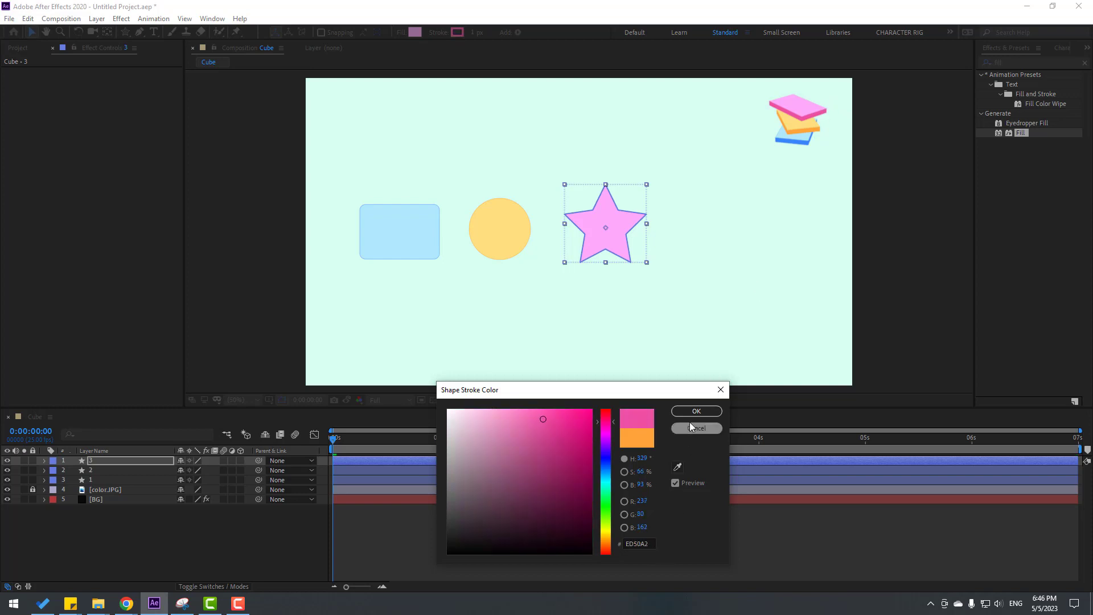
pyautogui.click(691, 412)
# - Change the Cube composition's 3D renderer to CINEMA 4D in its composition settings
pyautogui.rightClick(105, 541)
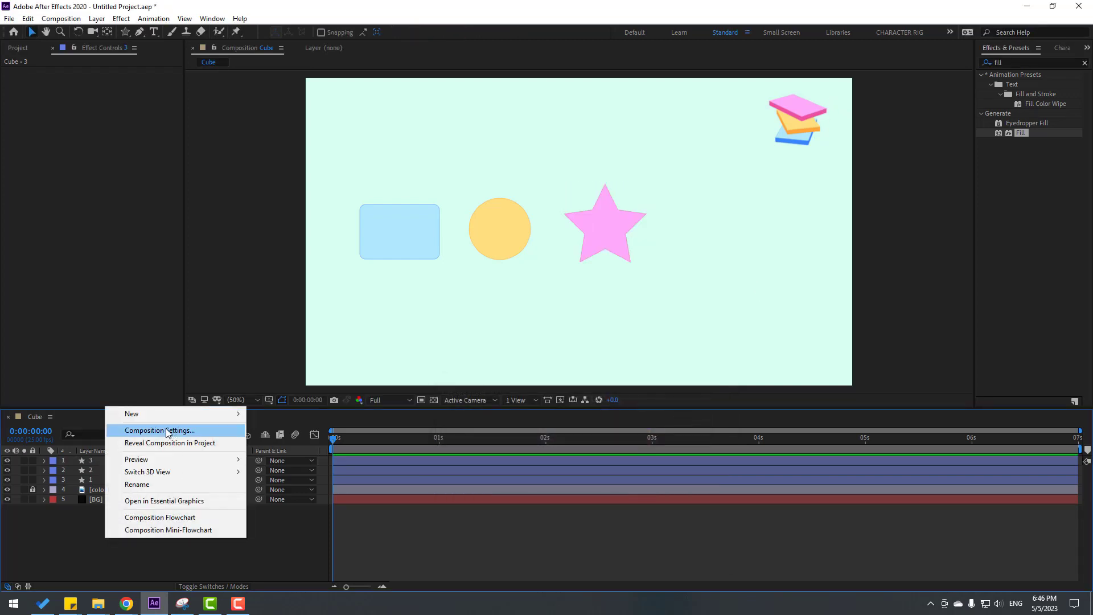
pyautogui.click(173, 431)
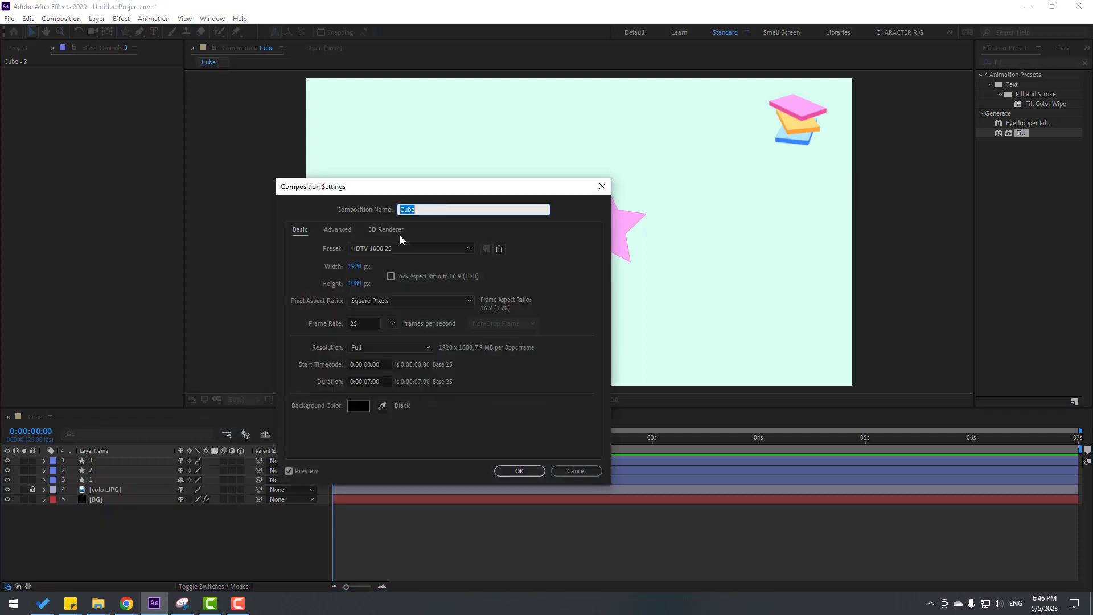
pyautogui.click(382, 229)
pyautogui.click(357, 279)
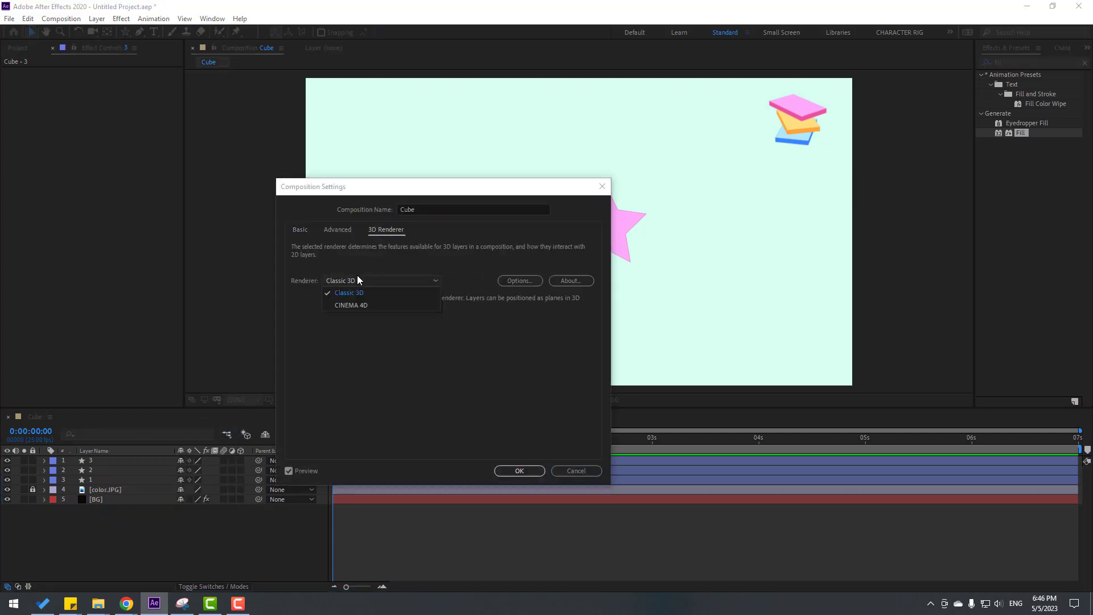
pyautogui.click(362, 306)
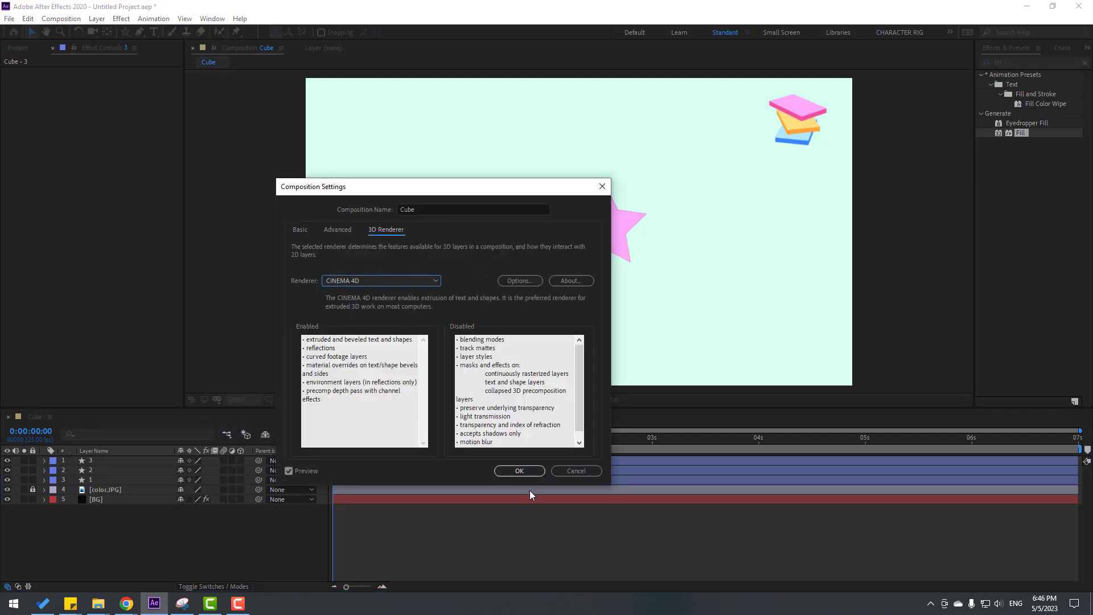
pyautogui.click(519, 471)
pyautogui.click(391, 493)
# - Turn shape layers 1, 2 and 3 into 3D layers
pyautogui.click(91, 480)
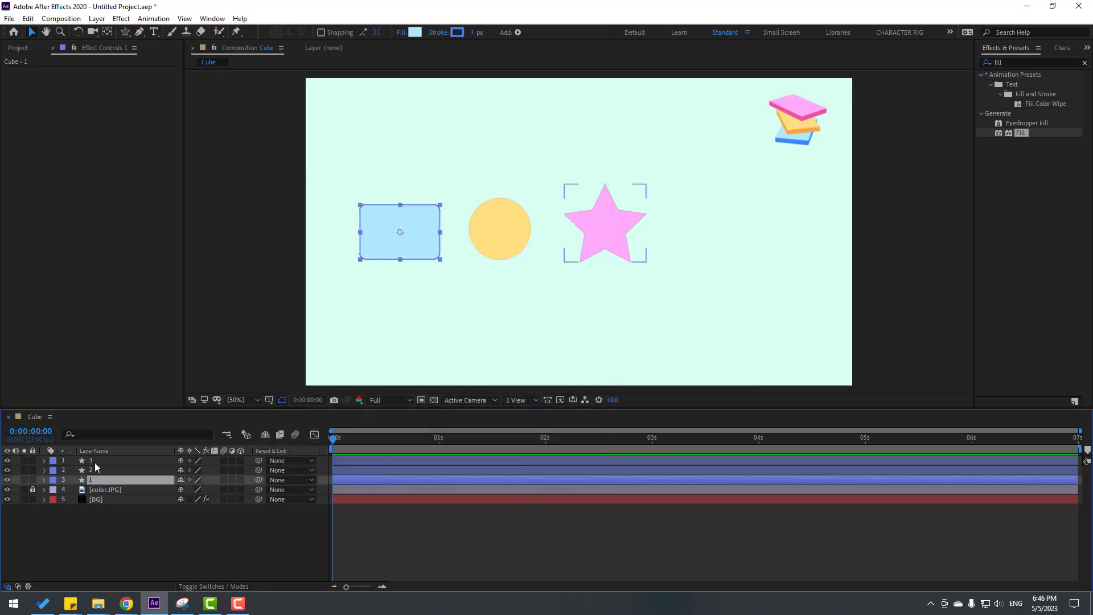
pyautogui.keyDown('shift'); pyautogui.click(94, 463); pyautogui.keyUp('shift')
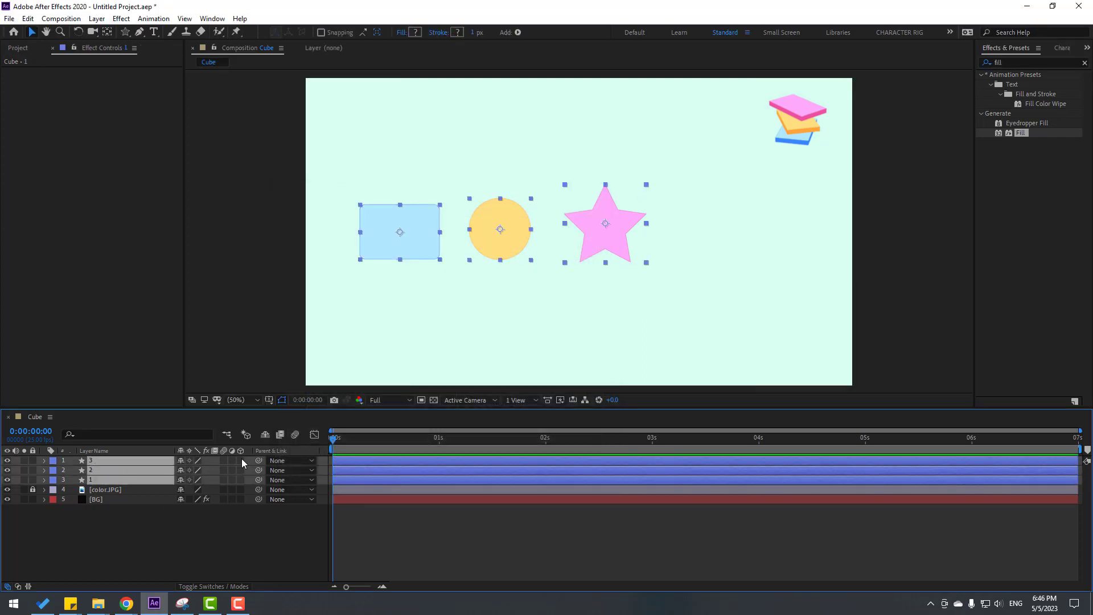
pyautogui.click(241, 461)
pyautogui.click(107, 530)
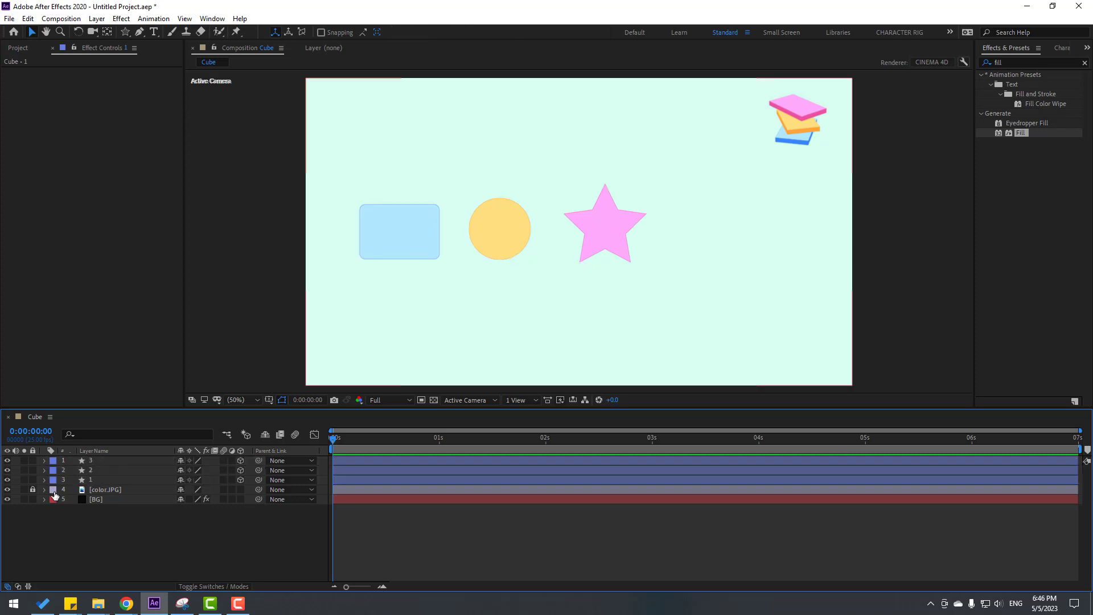
# - Unlock the color.JPG reference layer and delete it from the composition
pyautogui.click(33, 490)
pyautogui.click(101, 489)
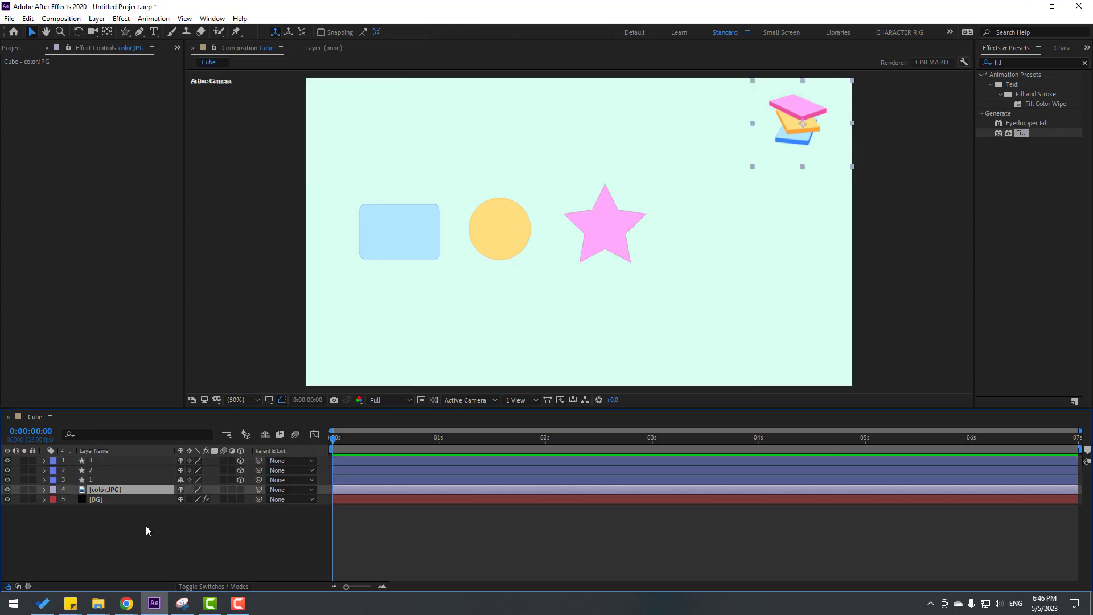
pyautogui.press('Delete')
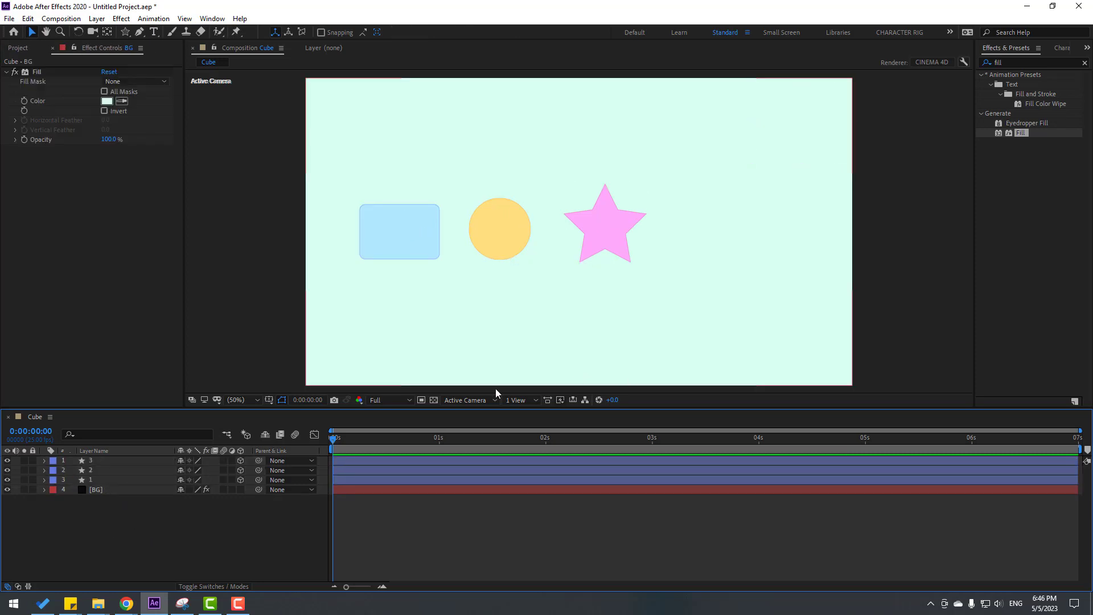
# - Switch the composition's 3D view to Custom View 1 and magnify it to 100%
pyautogui.click(474, 399)
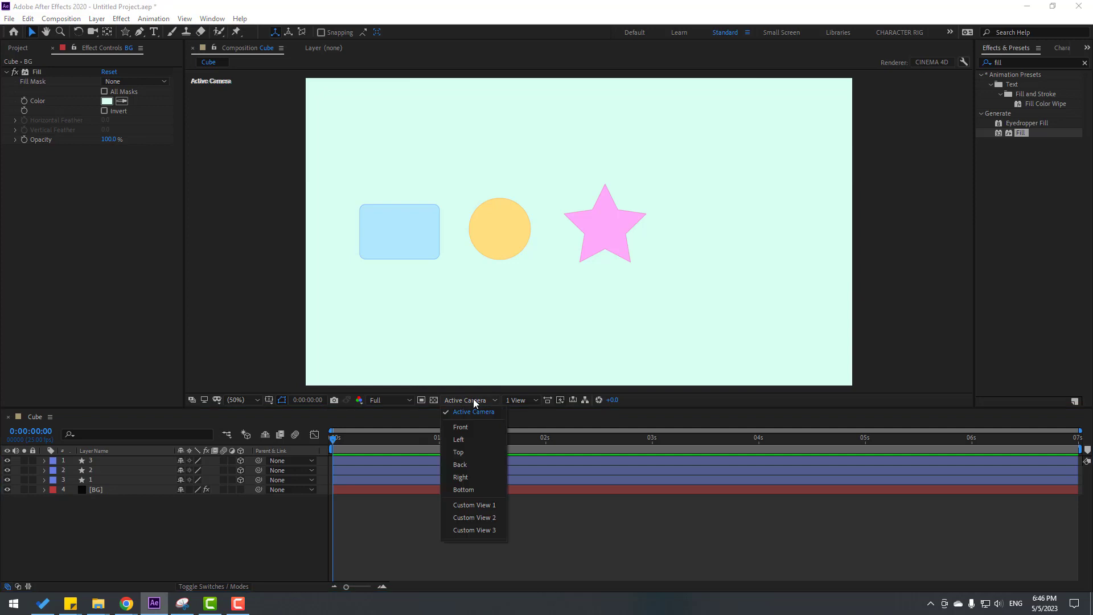
pyautogui.click(469, 505)
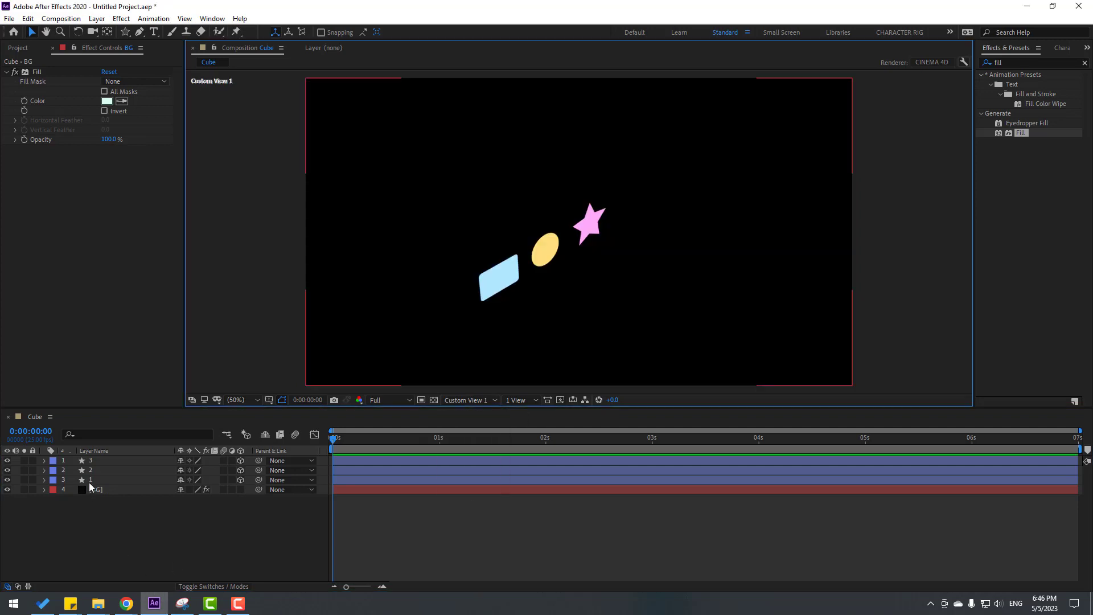
pyautogui.press('.')
pyautogui.press('.')
pyautogui.press(',')
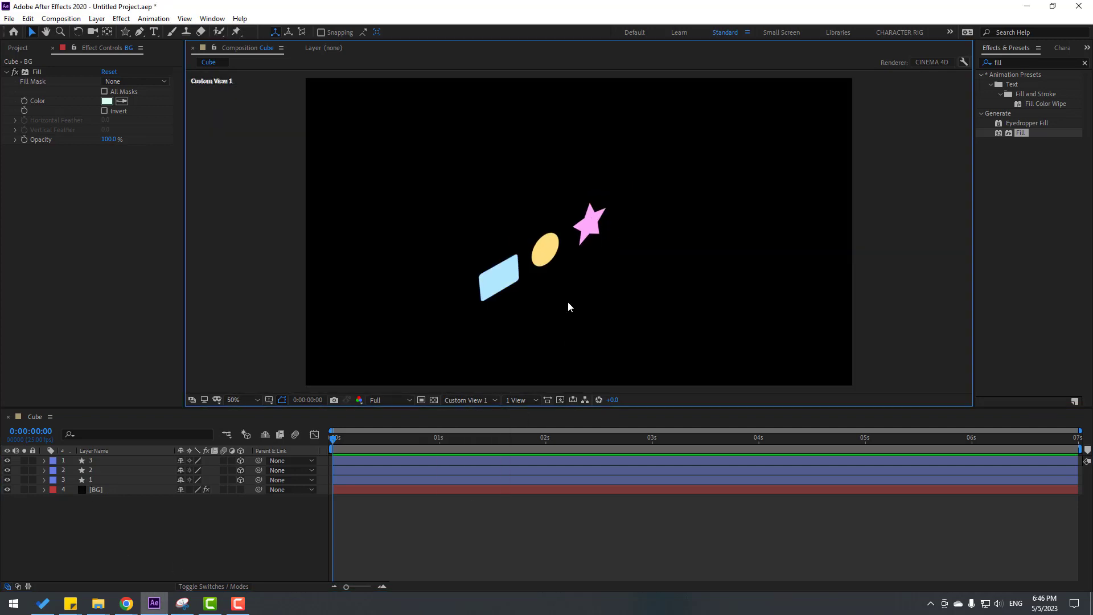
pyautogui.press('.')
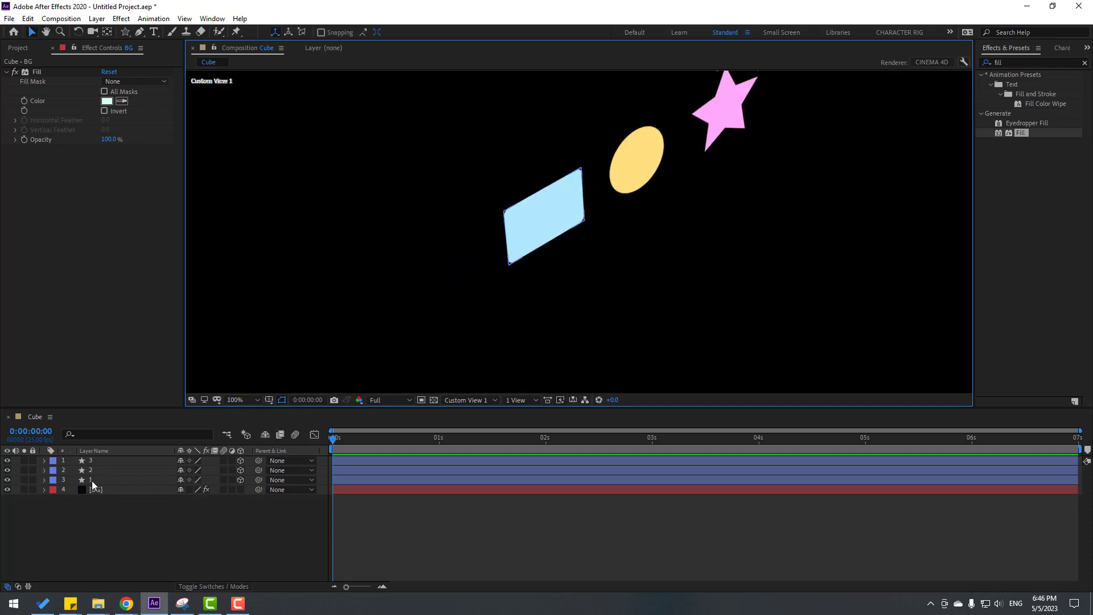
# - Expand the geometry options of rectangle layer 1 and set its extrusion depth to 50
pyautogui.click(91, 481)
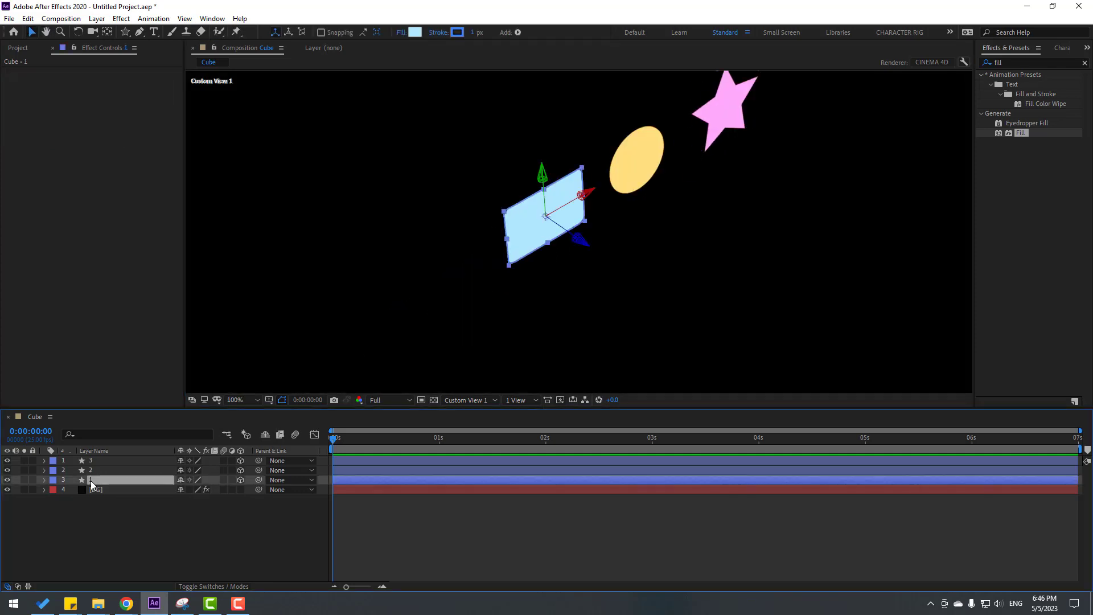
pyautogui.press('.')
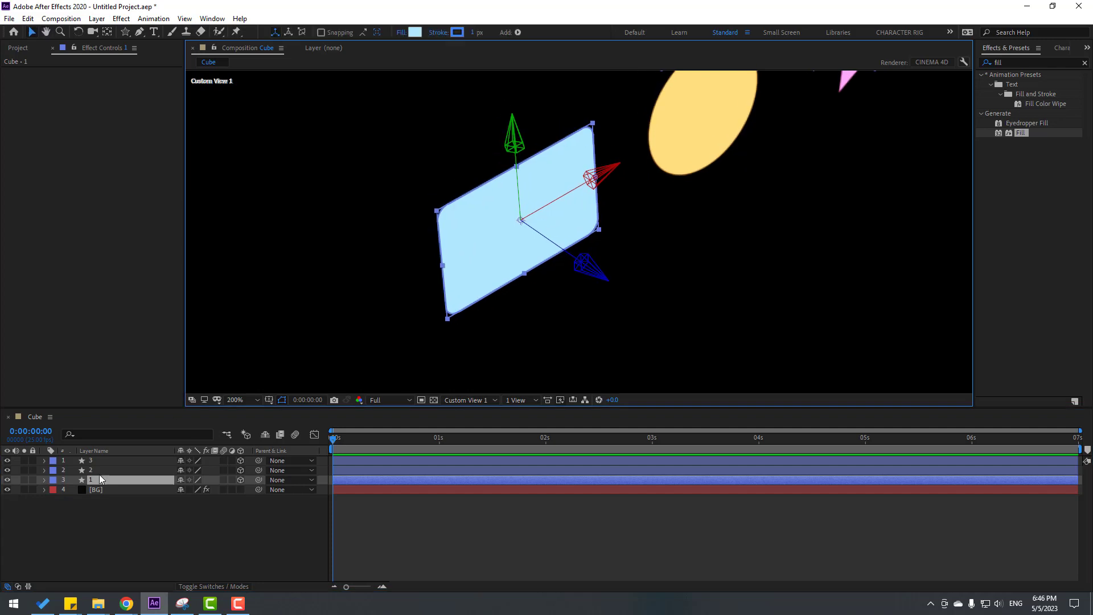
pyautogui.click(44, 480)
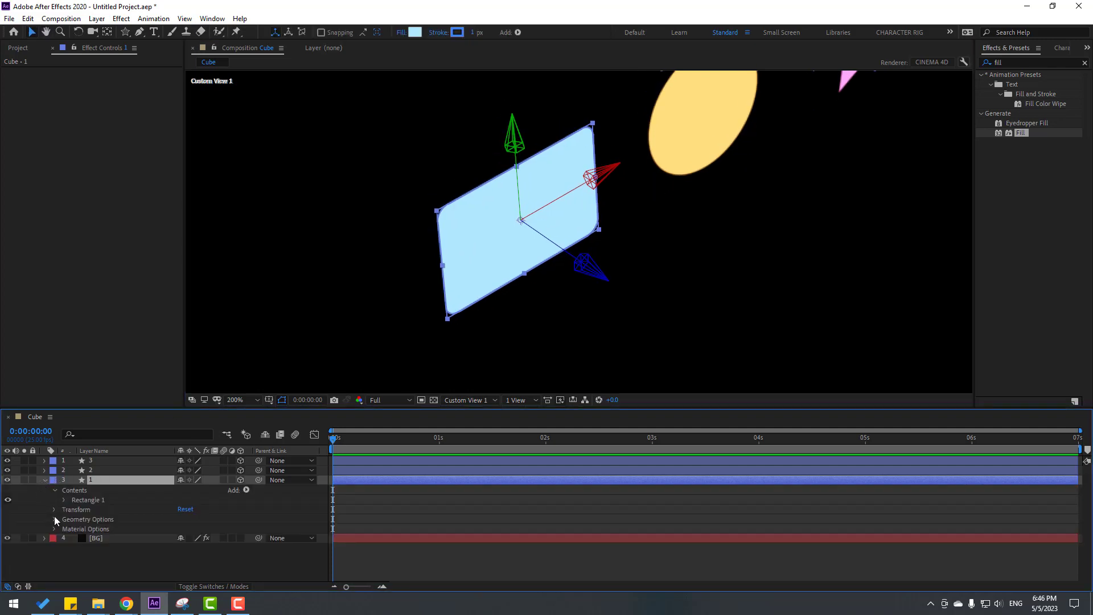
pyautogui.click(56, 490)
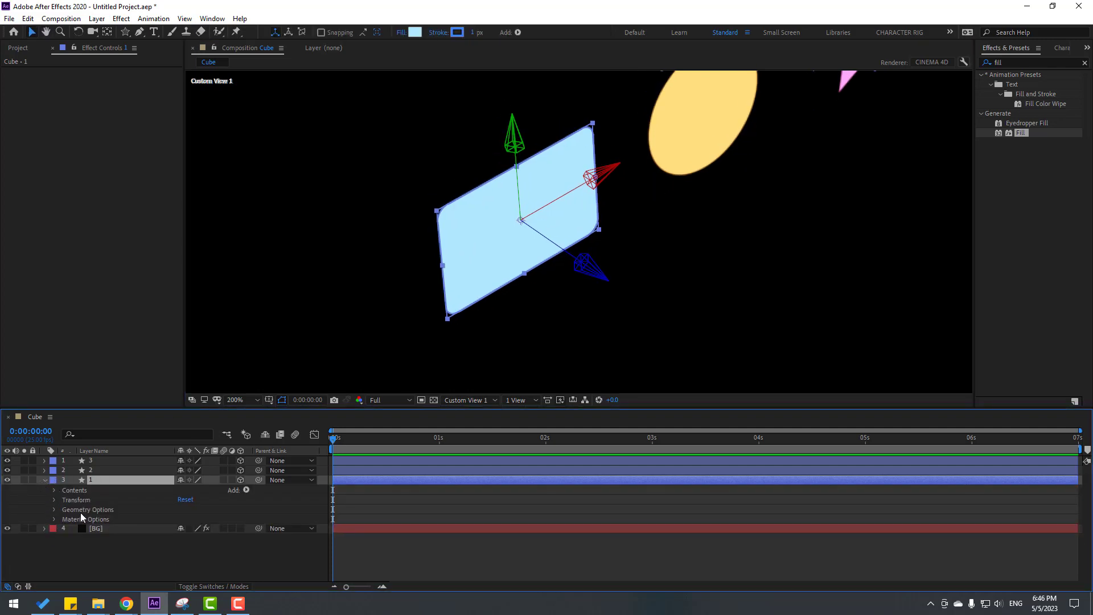
pyautogui.click(57, 510)
pyautogui.click(54, 510)
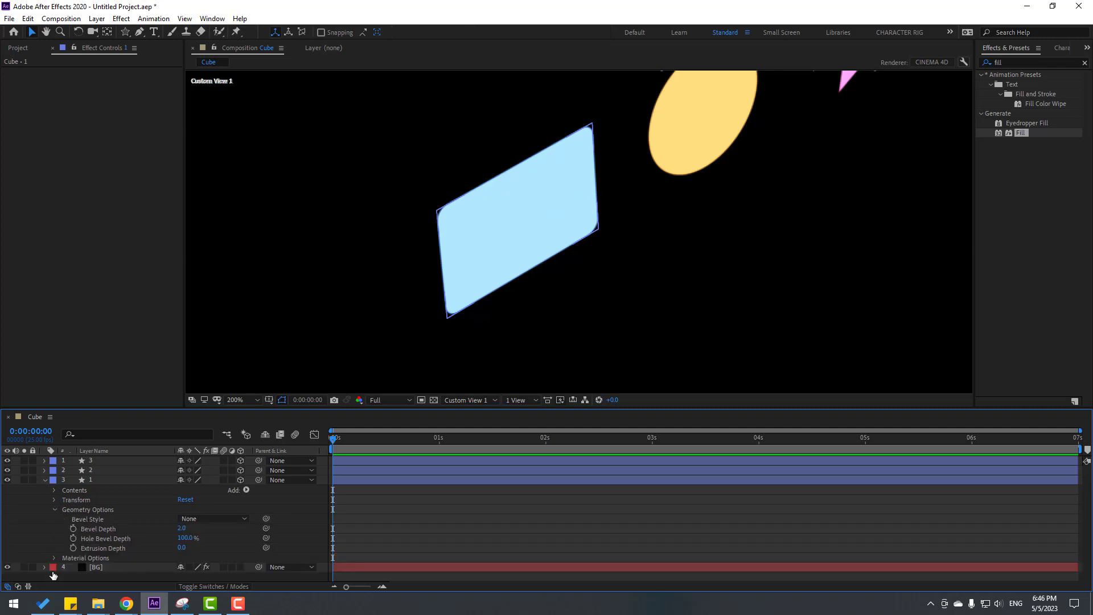
pyautogui.click(182, 547)
pyautogui.press('Return')
pyautogui.press('Return')
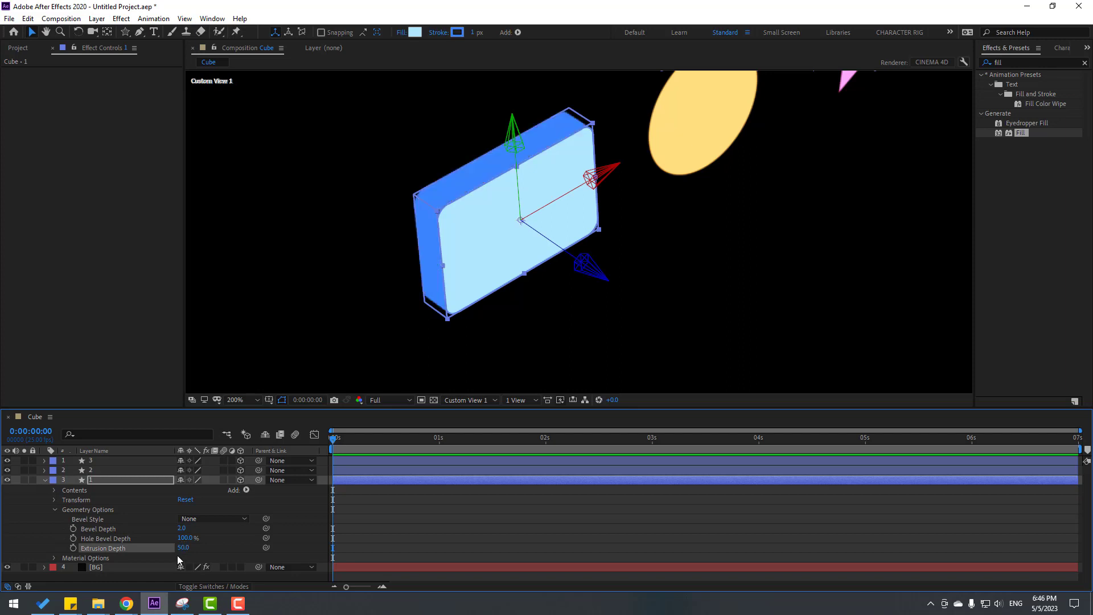
# - Set the rectangle's extrusion depth to 35 and collapse layer 1's properties
pyautogui.click(182, 548)
pyautogui.write('35')
pyautogui.press('Return')
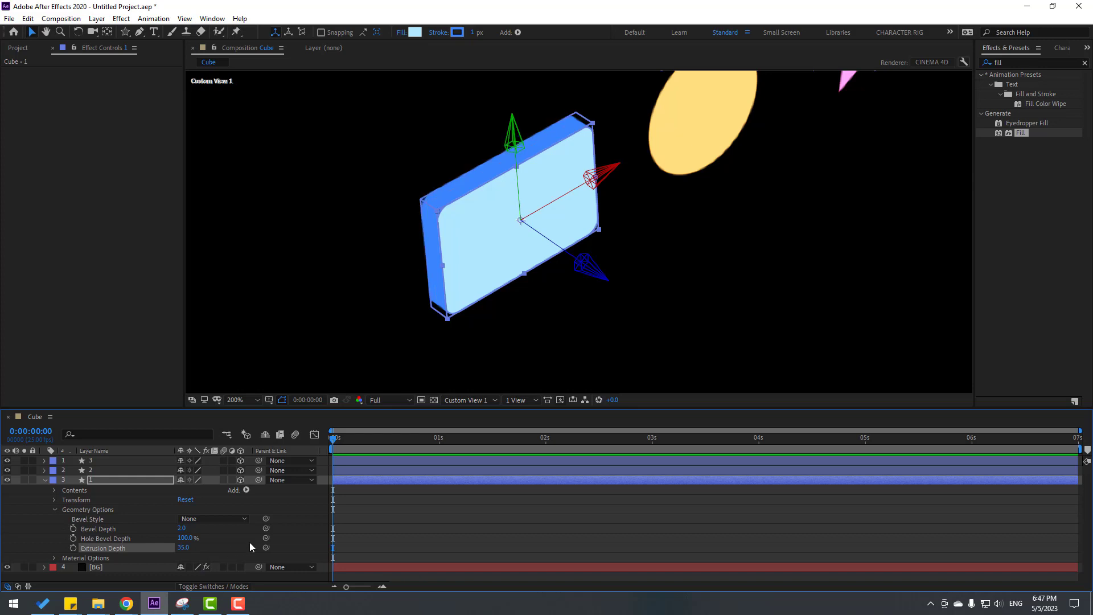
pyautogui.click(248, 544)
pyautogui.press('/')
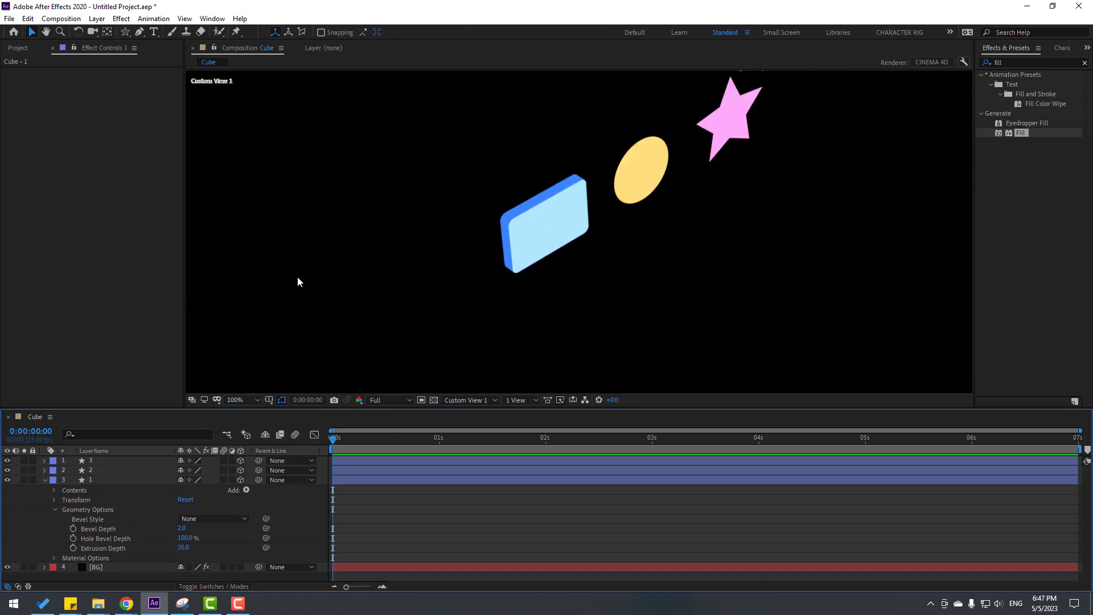
pyautogui.click(45, 480)
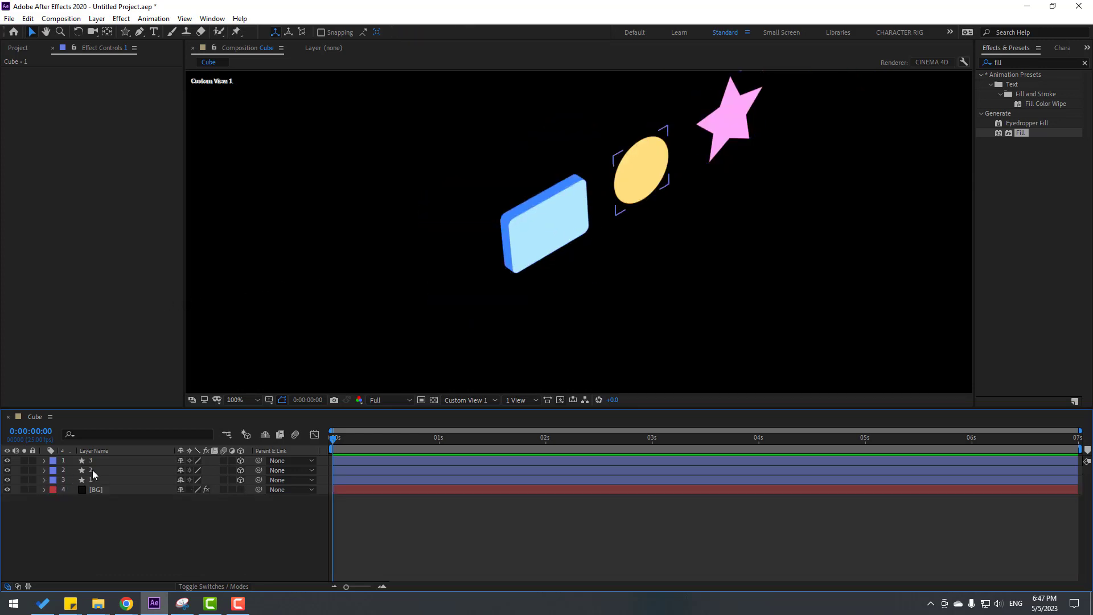
# - Set the extrusion depth of circle layer 2 to 25 in its geometry options and collapse the layer's properties
pyautogui.click(92, 470)
pyautogui.click(44, 470)
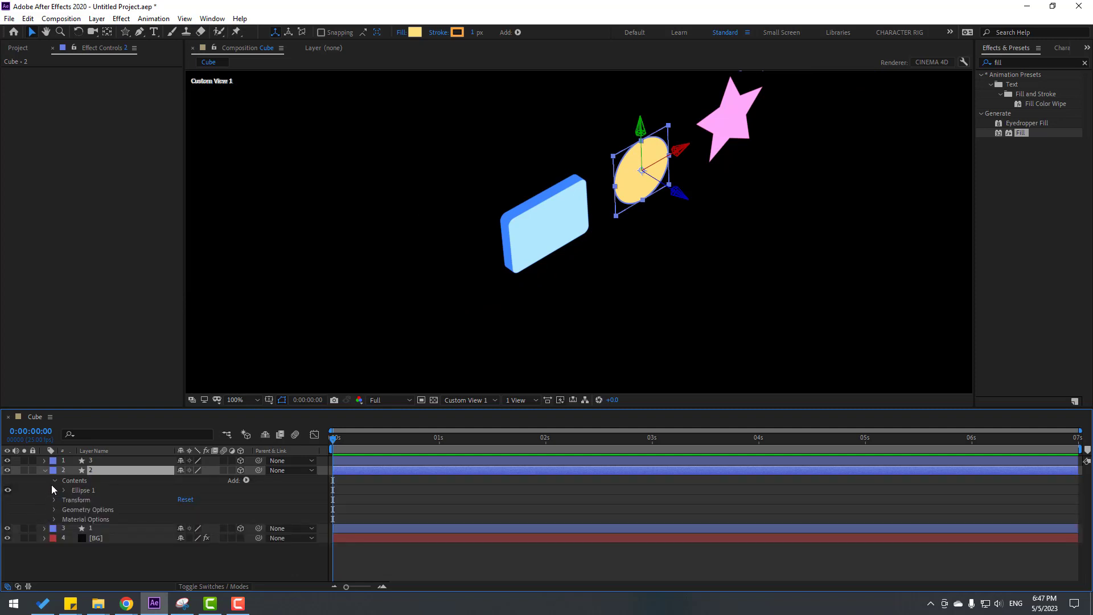
pyautogui.click(54, 481)
pyautogui.click(54, 500)
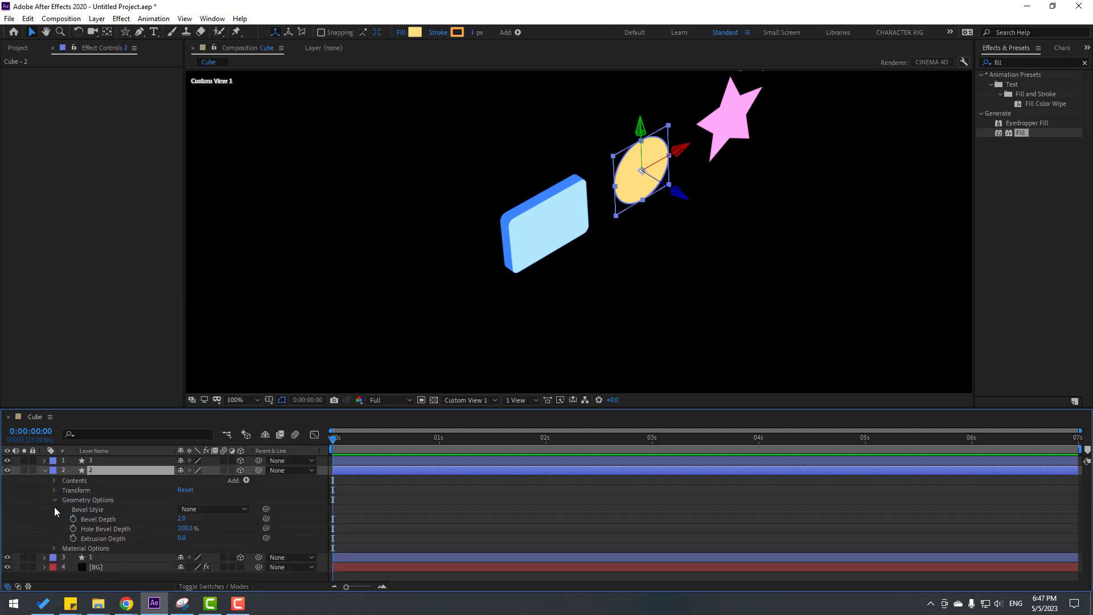
pyautogui.click(181, 538)
pyautogui.write('25')
pyautogui.press('Return')
pyautogui.click(44, 471)
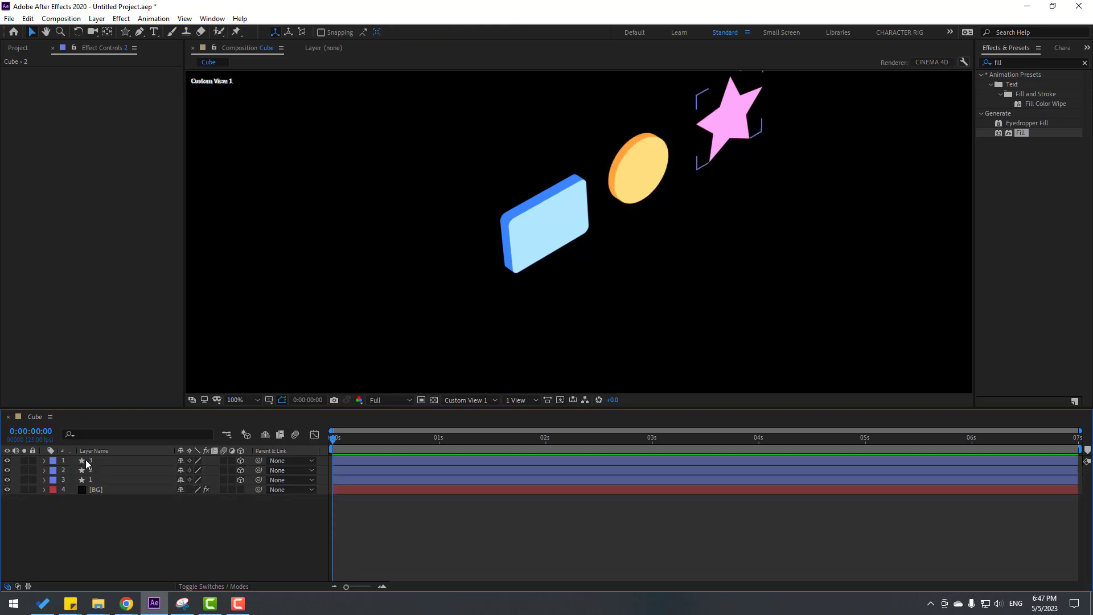
# - Expand the geometry options of star layer 3 and set its extrusion depth to 10
pyautogui.click(85, 460)
pyautogui.click(45, 461)
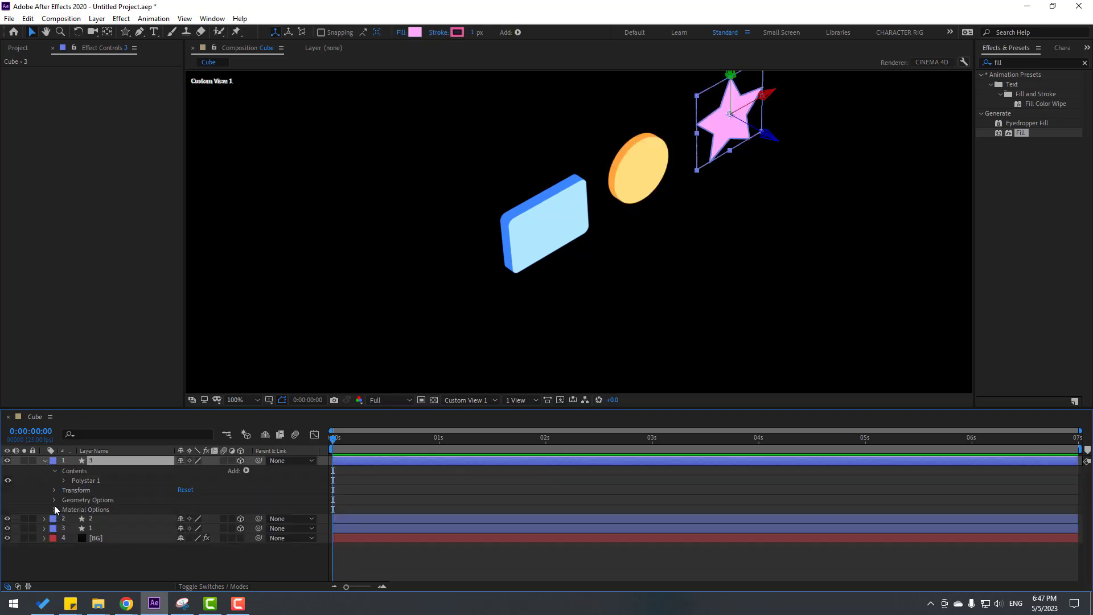
pyautogui.click(54, 500)
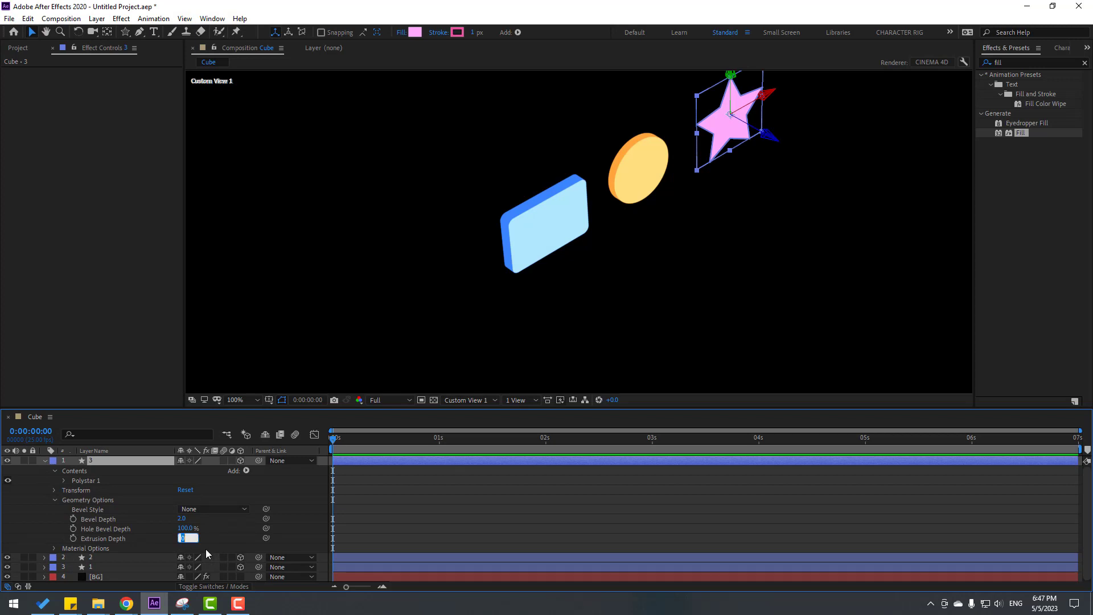
pyautogui.write('10')
pyautogui.press('Return')
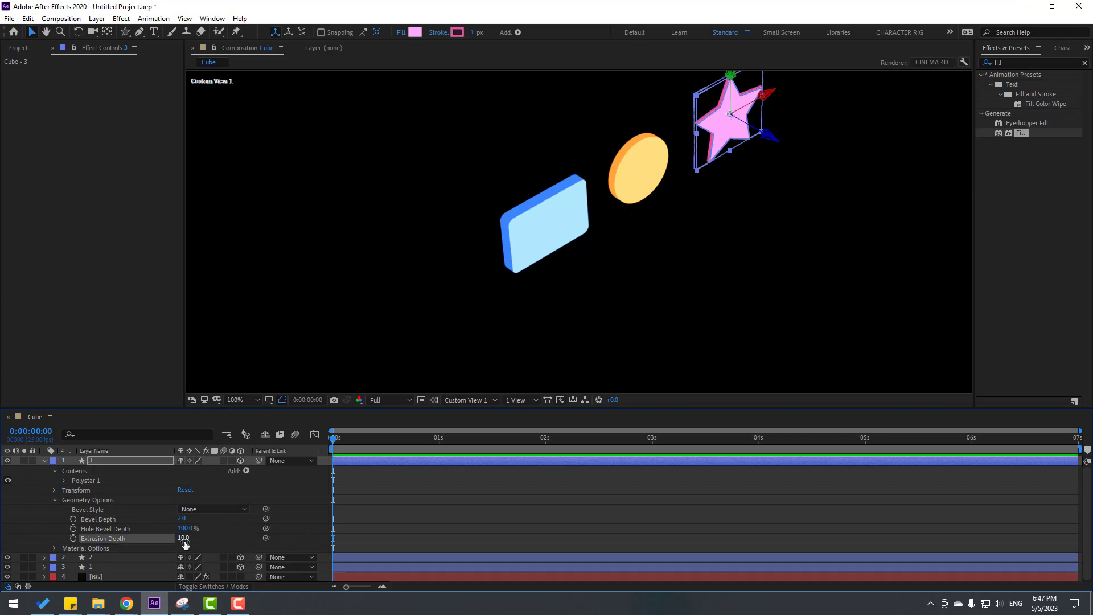
# - Set the star's extrusion depth to 15
pyautogui.click(184, 539)
pyautogui.write('15')
pyautogui.press('Return')
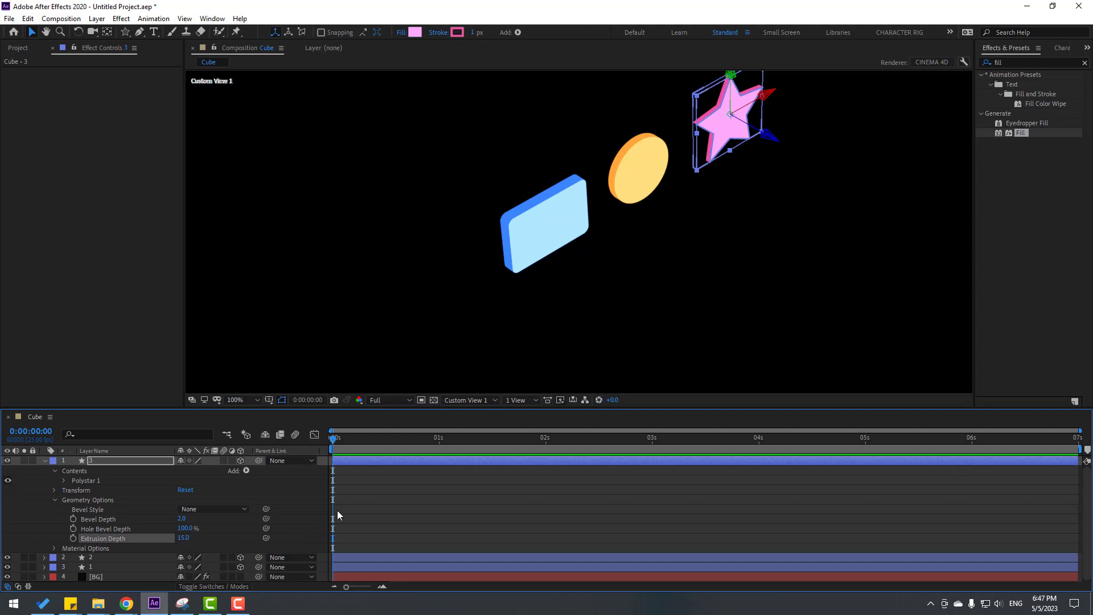
pyautogui.click(331, 511)
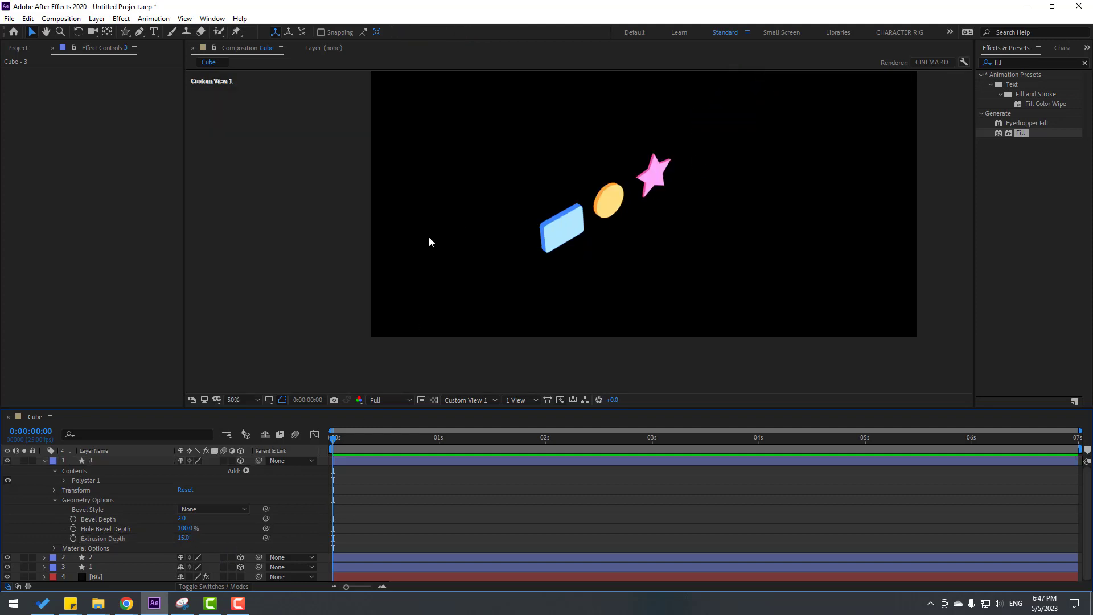
# - Set the star's extrusion depth to 25 and collapse layer 3's properties
pyautogui.click(223, 484)
pyautogui.click(185, 538)
pyautogui.write('2')
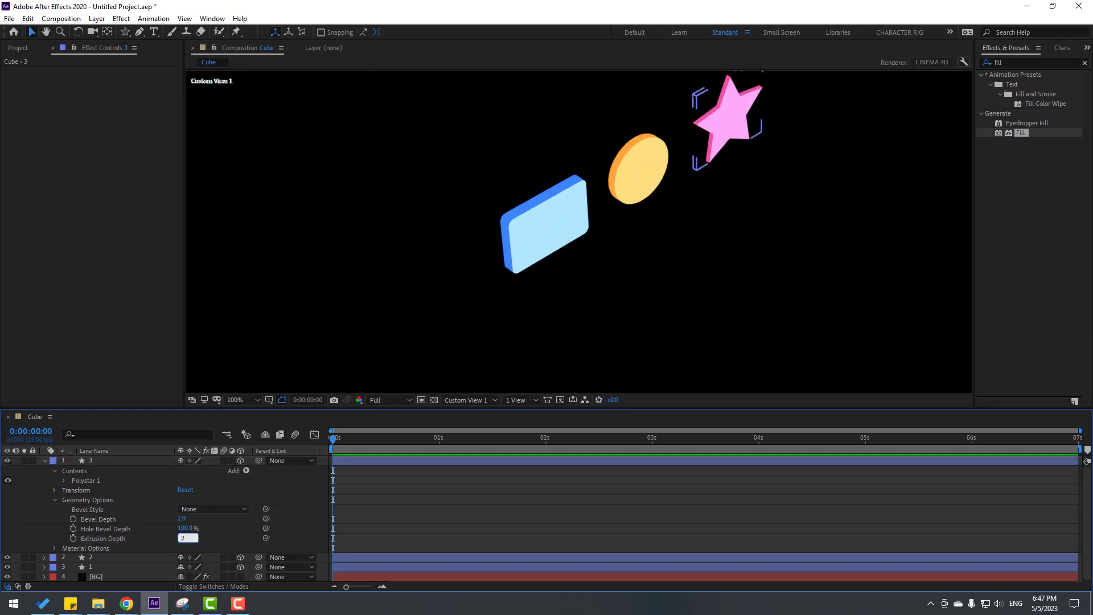
pyautogui.write('5')
pyautogui.press('Return')
pyautogui.click(219, 534)
pyautogui.scroll(-2, 474, 258)
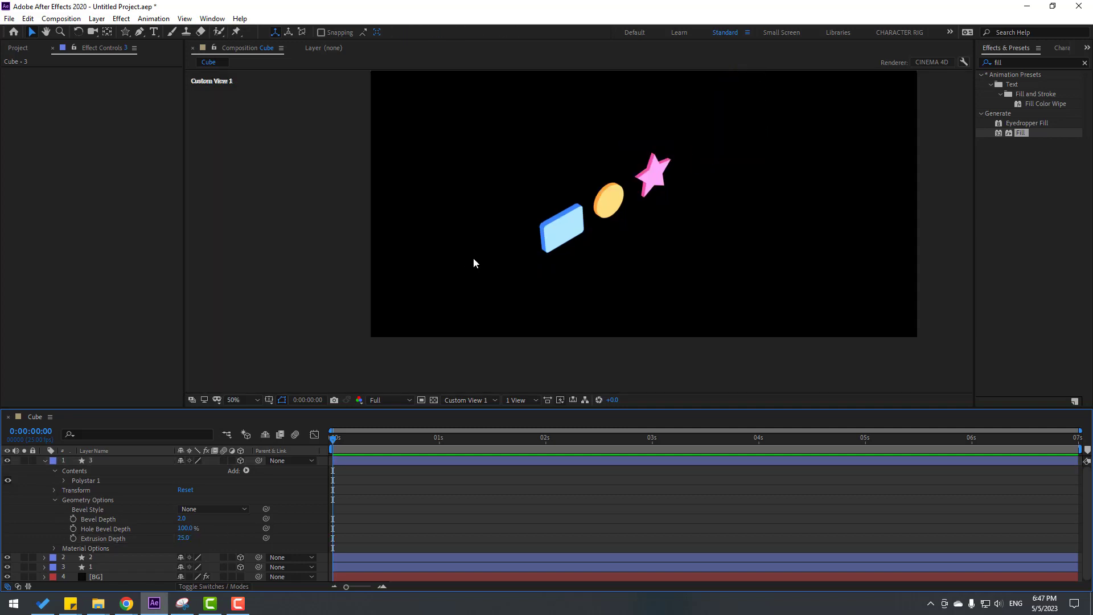
pyautogui.scroll(2, 473, 262)
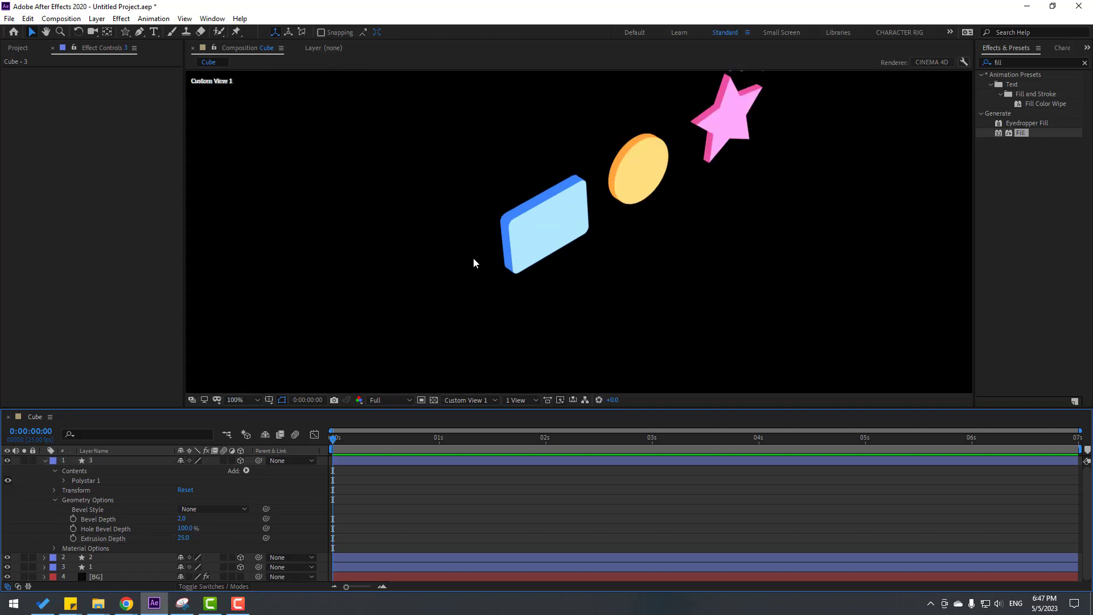
pyautogui.click(45, 460)
pyautogui.scroll(-2, 368, 306)
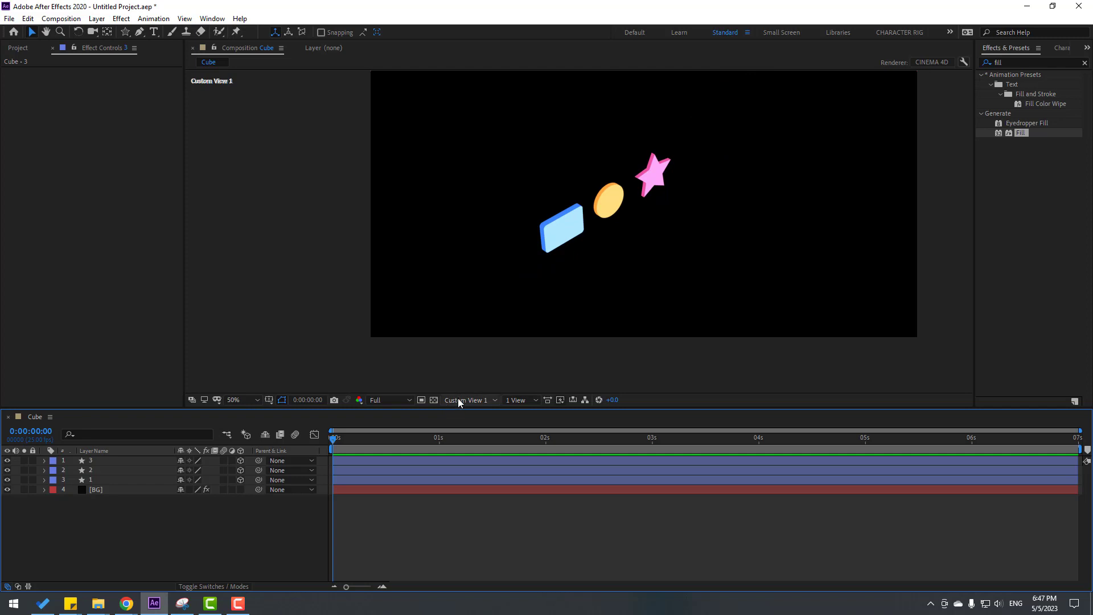
# - Switch the 3D view to Active Camera and set the X rotation of rectangle layer 1 to -80°
pyautogui.click(458, 400)
pyautogui.click(467, 417)
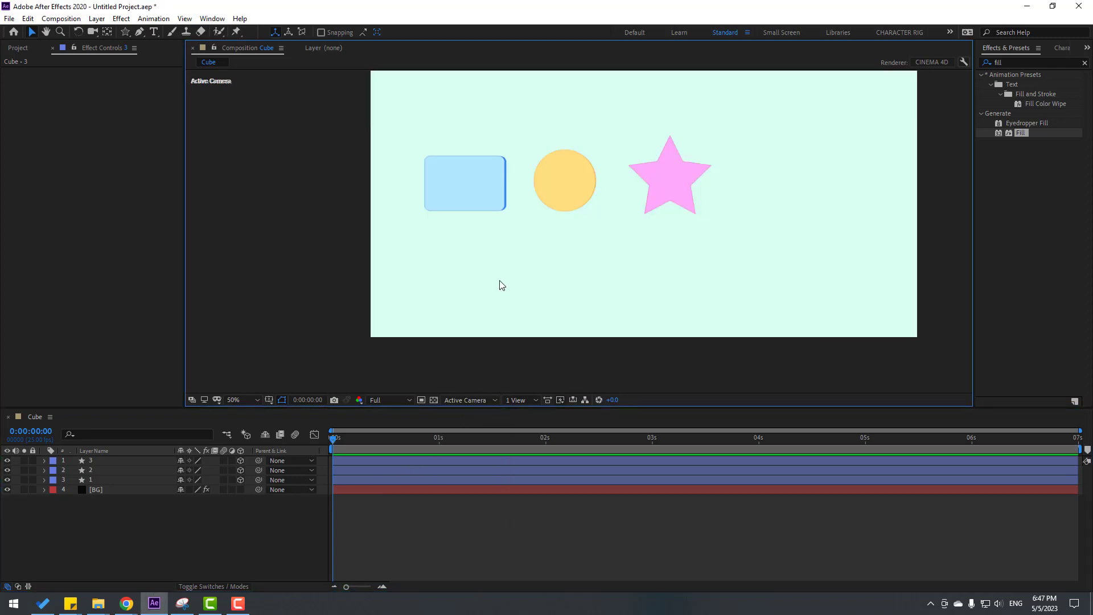
pyautogui.click(477, 200)
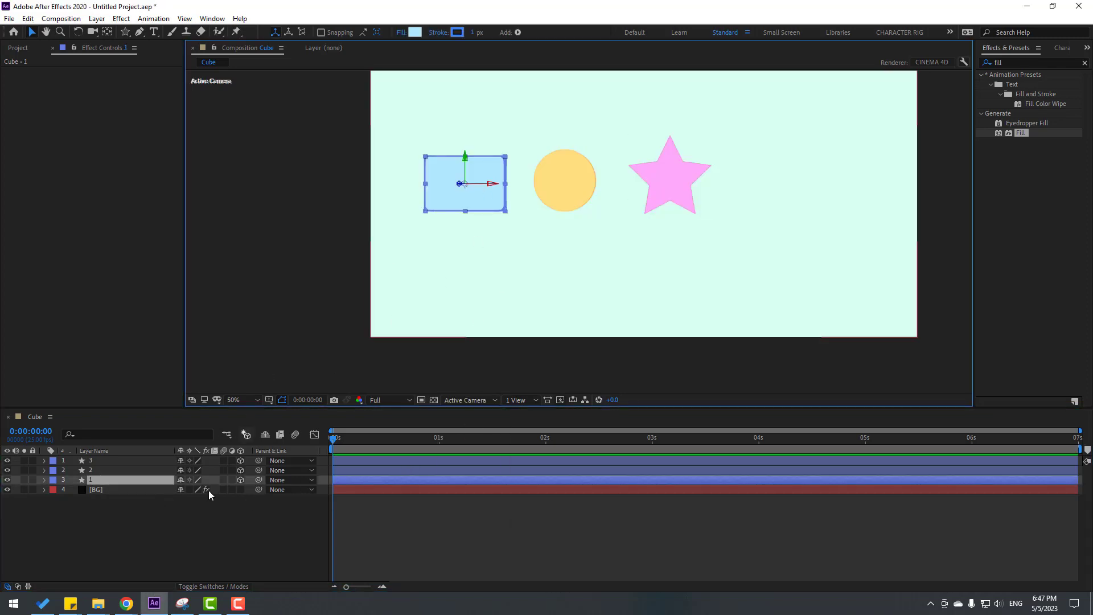
pyautogui.press('r')
pyautogui.click(81, 505)
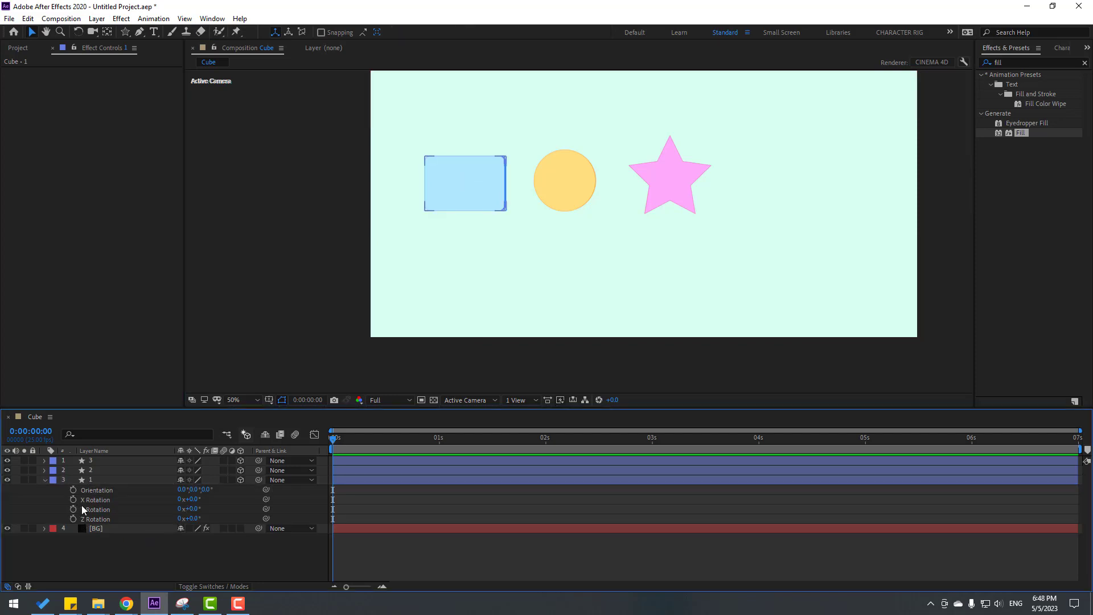
pyautogui.moveTo(191, 500); pyautogui.dragTo(158, 511)
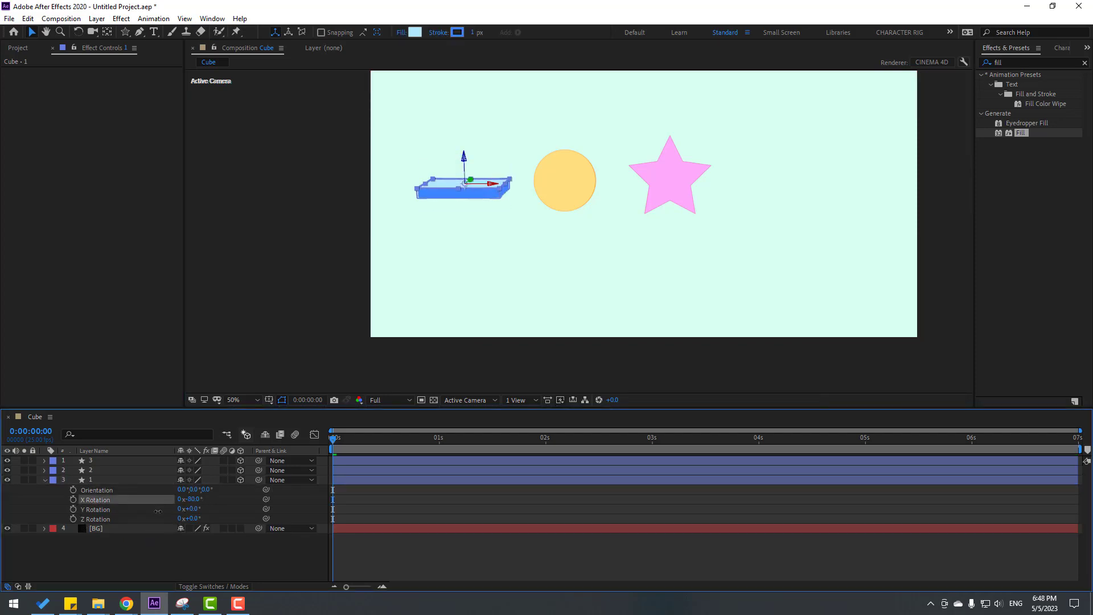
pyautogui.click(164, 551)
# - Set the rectangle's Y rotation to 2° and its Z rotation to -55°
pyautogui.click(81, 518)
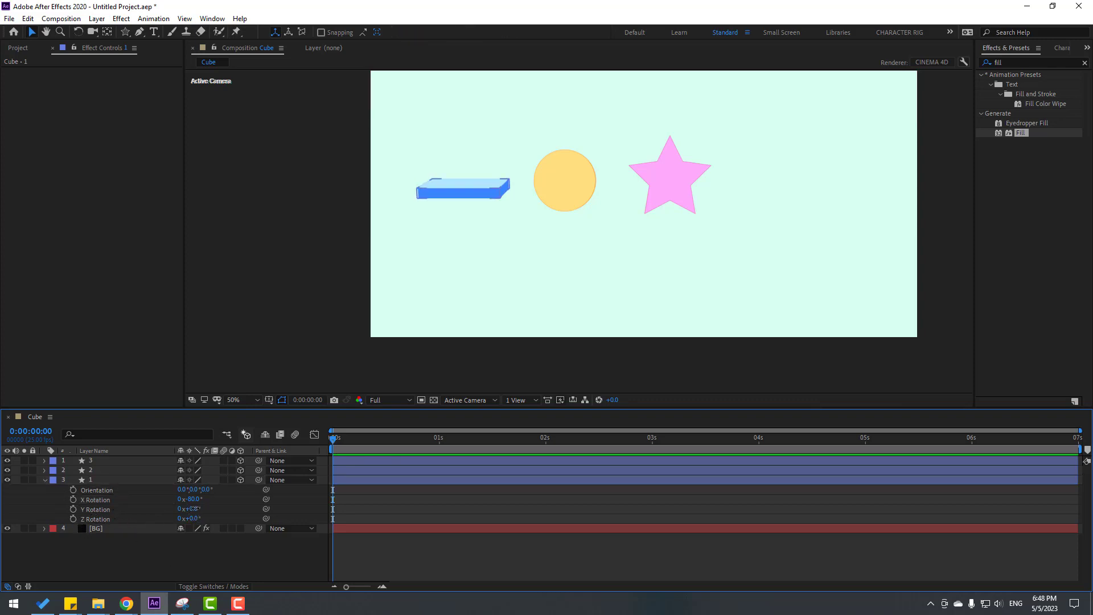
pyautogui.moveTo(193, 509); pyautogui.dragTo(163, 532)
pyautogui.click(162, 554)
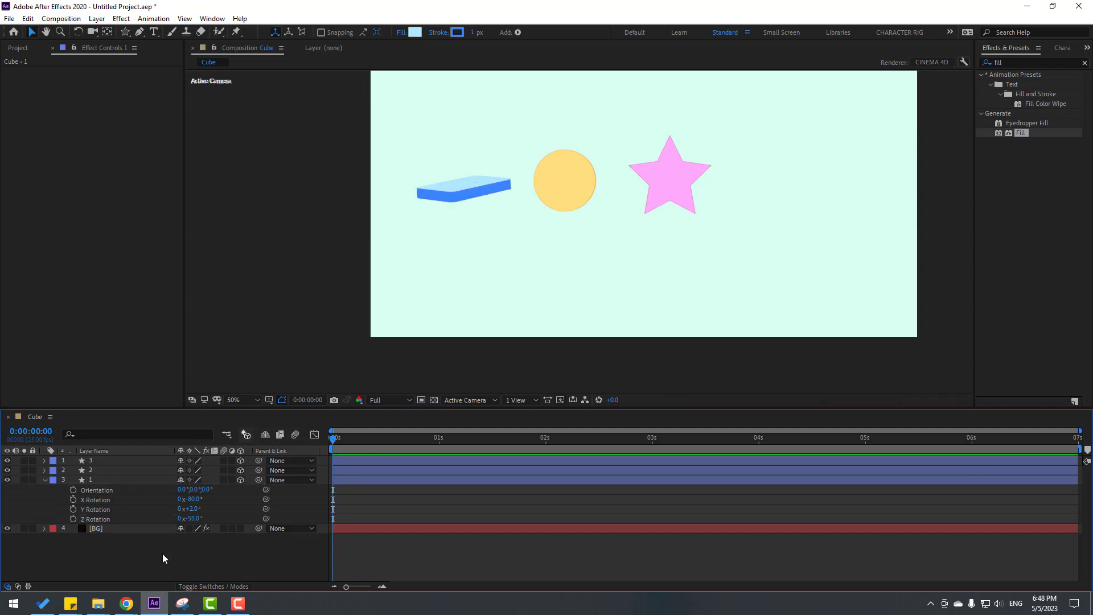
# - Switch to Custom View 1 and move the rectangle along its Y axis until it sits below the circle
pyautogui.click(469, 192)
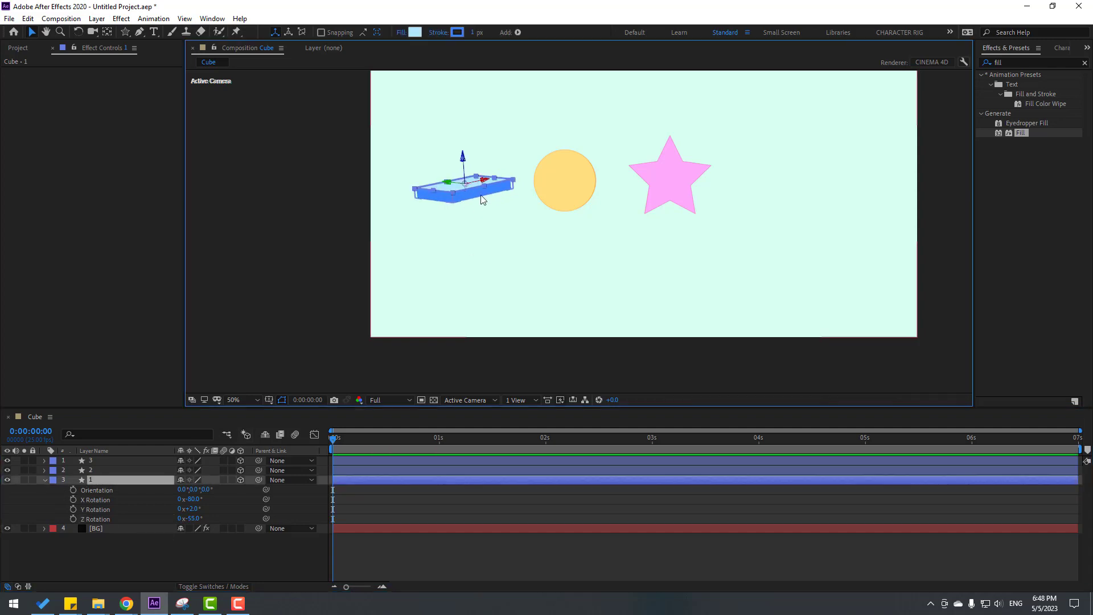
pyautogui.click(472, 402)
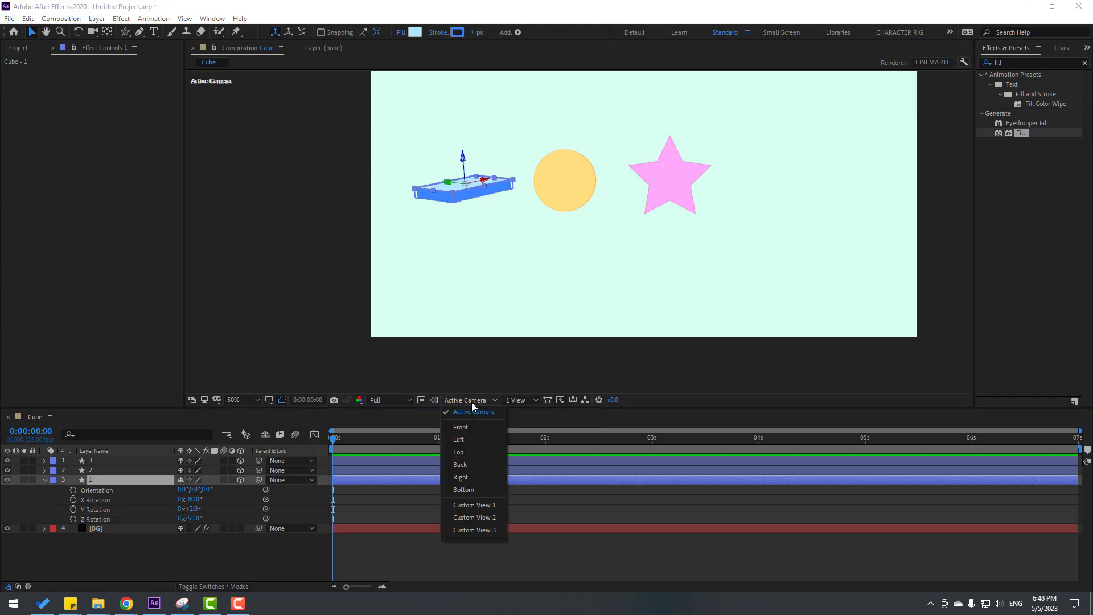
pyautogui.click(481, 505)
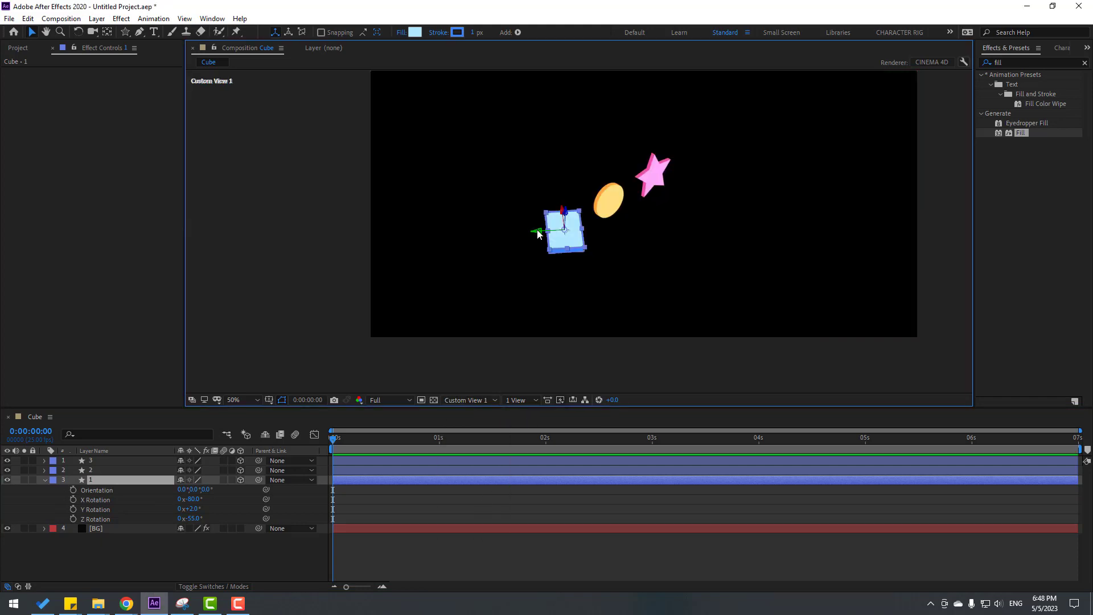
pyautogui.moveTo(537, 234); pyautogui.dragTo(621, 216)
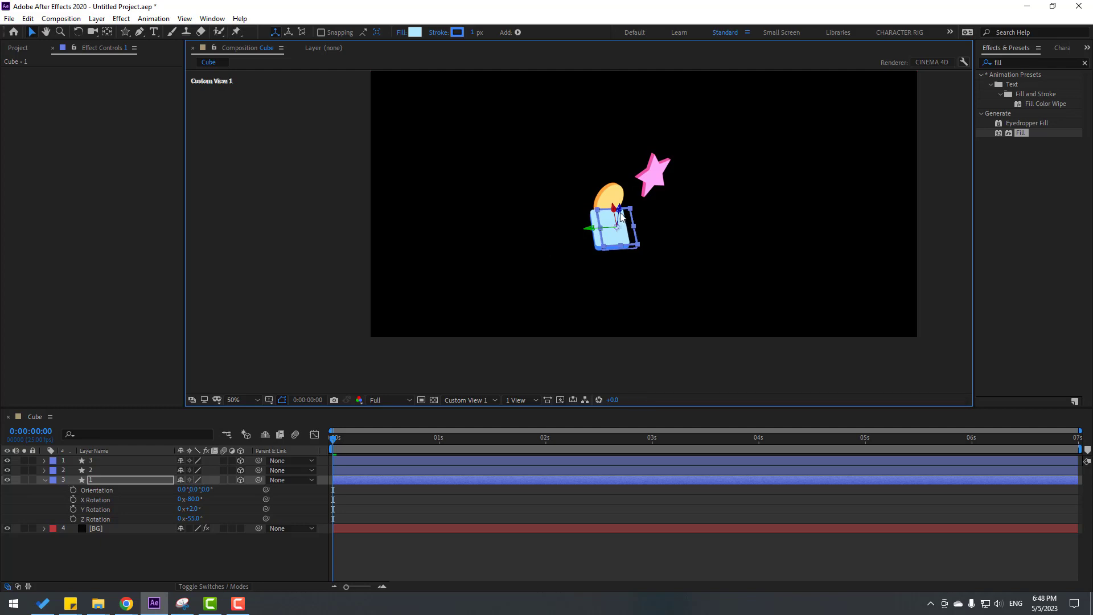
# - Return to the Active Camera view and set the X rotation of circle layer 2 to -80°
pyautogui.click(462, 399)
pyautogui.click(477, 415)
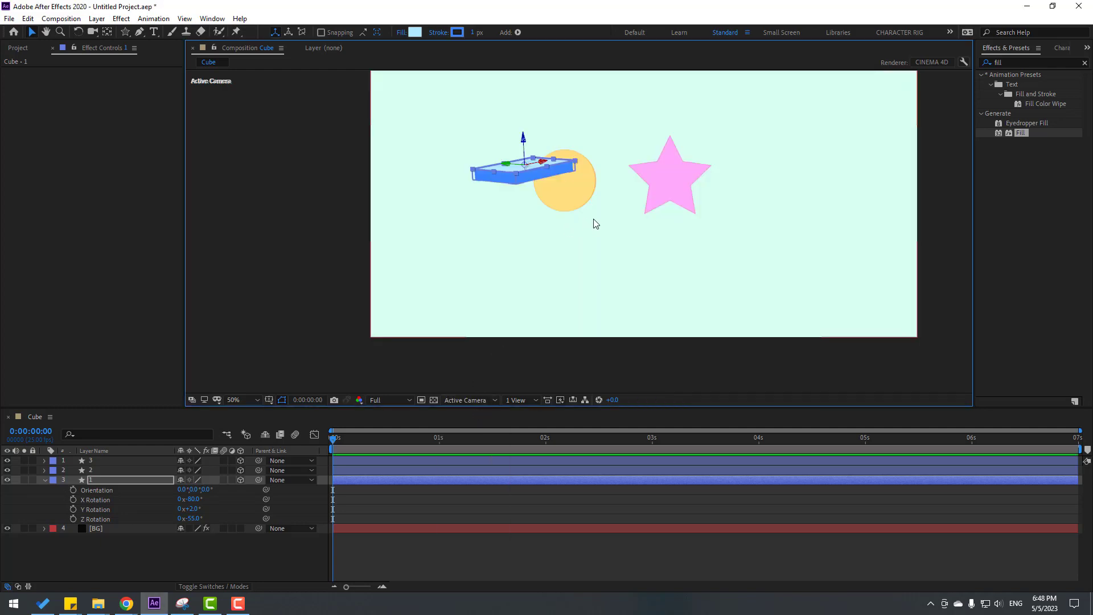
pyautogui.click(577, 187)
pyautogui.press('r')
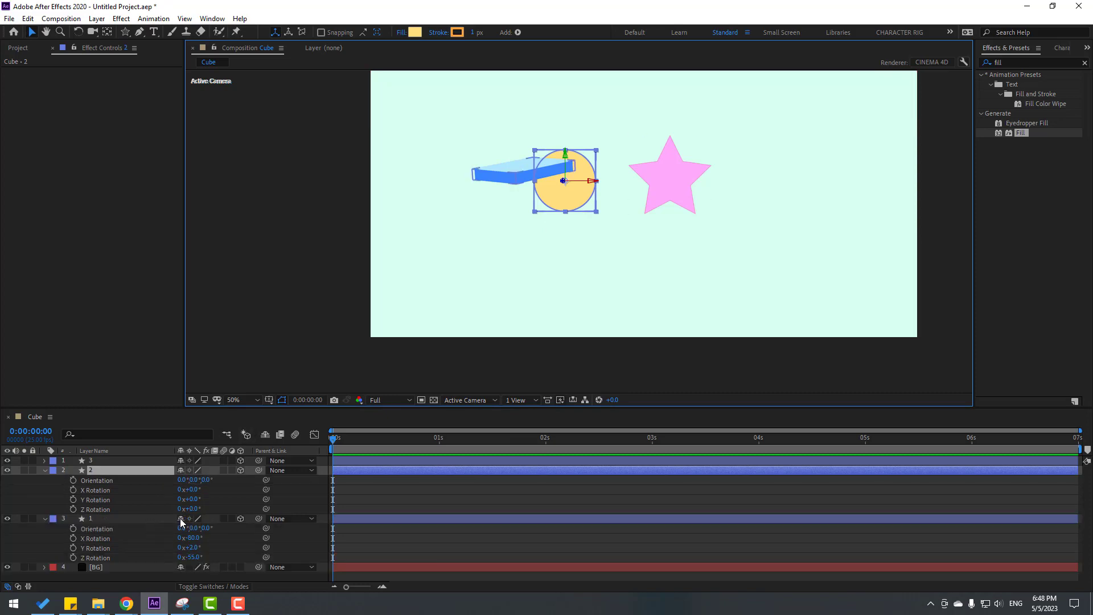
pyautogui.click(190, 489)
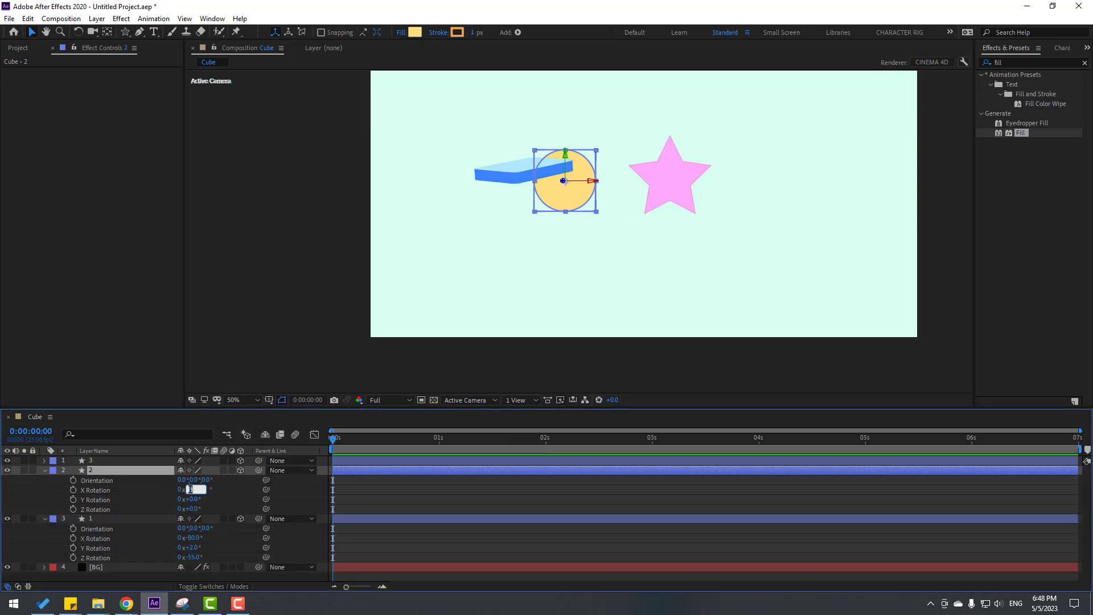
pyautogui.write('-80')
pyautogui.press('Return')
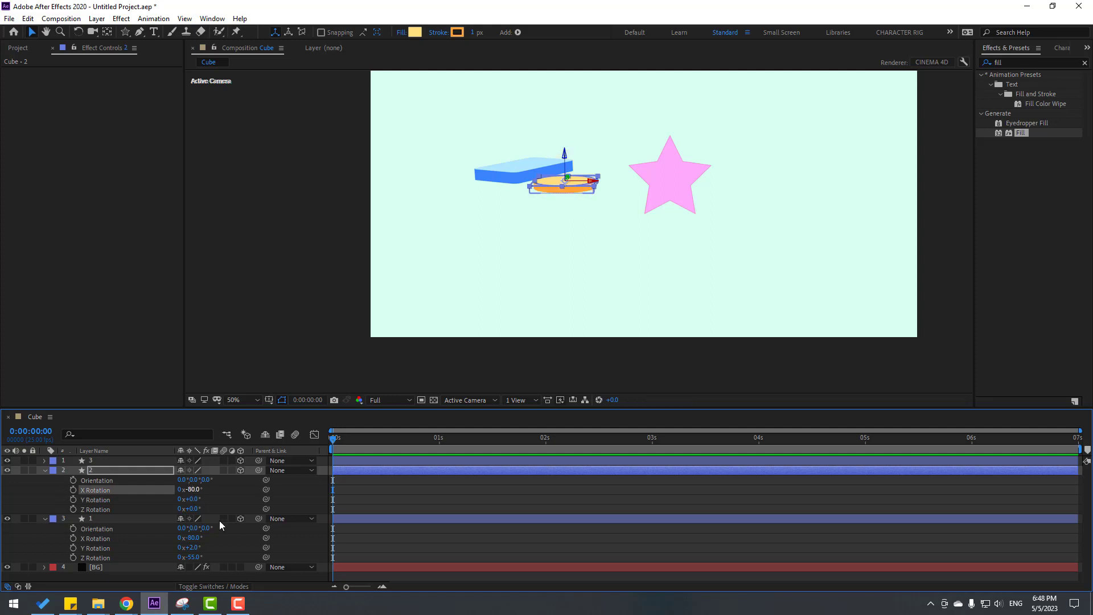
# - Set the circle's Y rotation to 2° and its Z rotation to -55°
pyautogui.click(196, 499)
pyautogui.write('2')
pyautogui.press('Return')
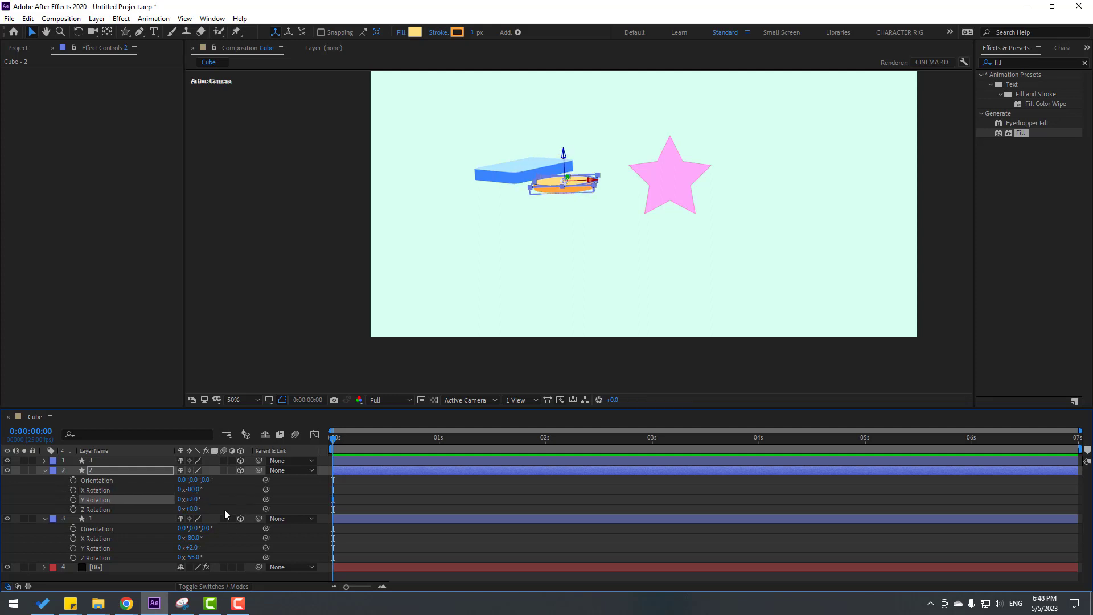
pyautogui.click(192, 509)
pyautogui.write('-55')
pyautogui.press('Return')
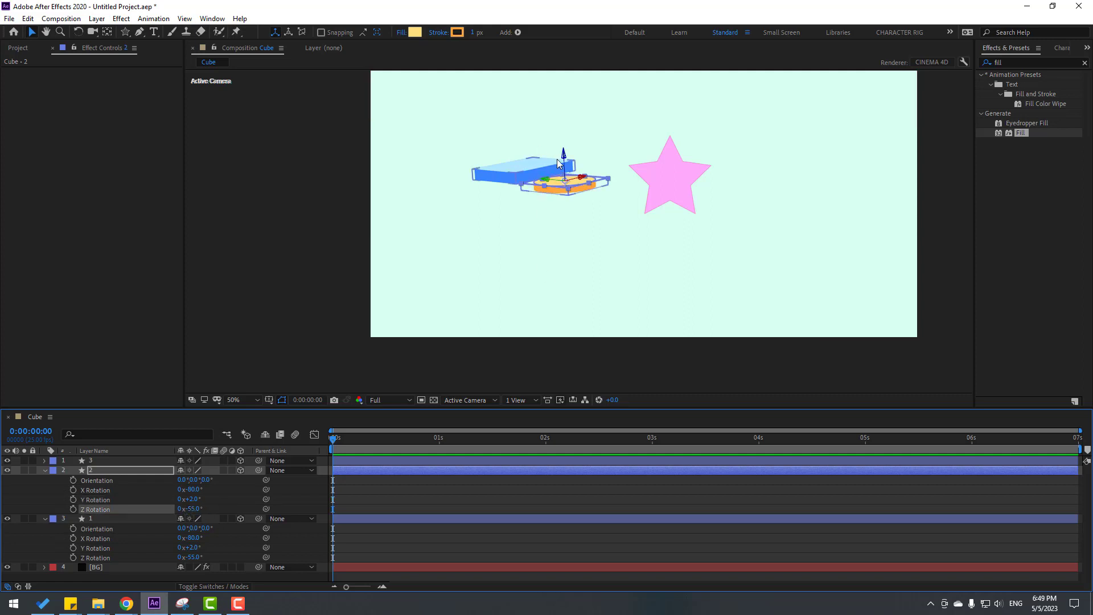
# - Move the circle above the rectangle in Active Camera, then adjust its position over the rectangle in Custom View 1
pyautogui.moveTo(565, 163); pyautogui.dragTo(526, 149)
pyautogui.click(487, 486)
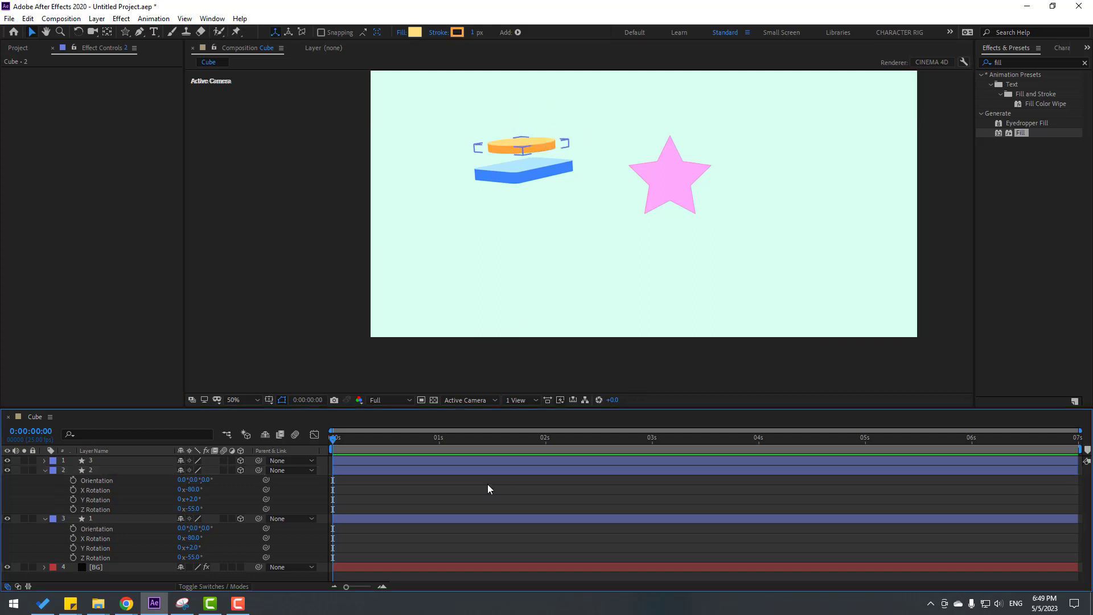
pyautogui.click(459, 401)
pyautogui.click(473, 501)
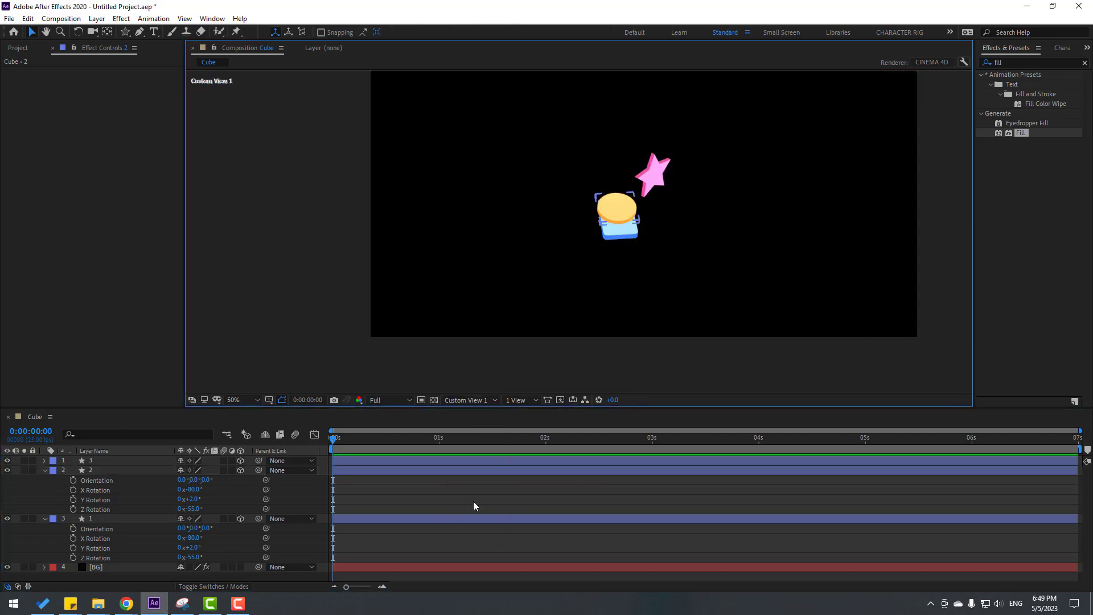
pyautogui.scroll(2, 643, 213)
pyautogui.click(646, 199)
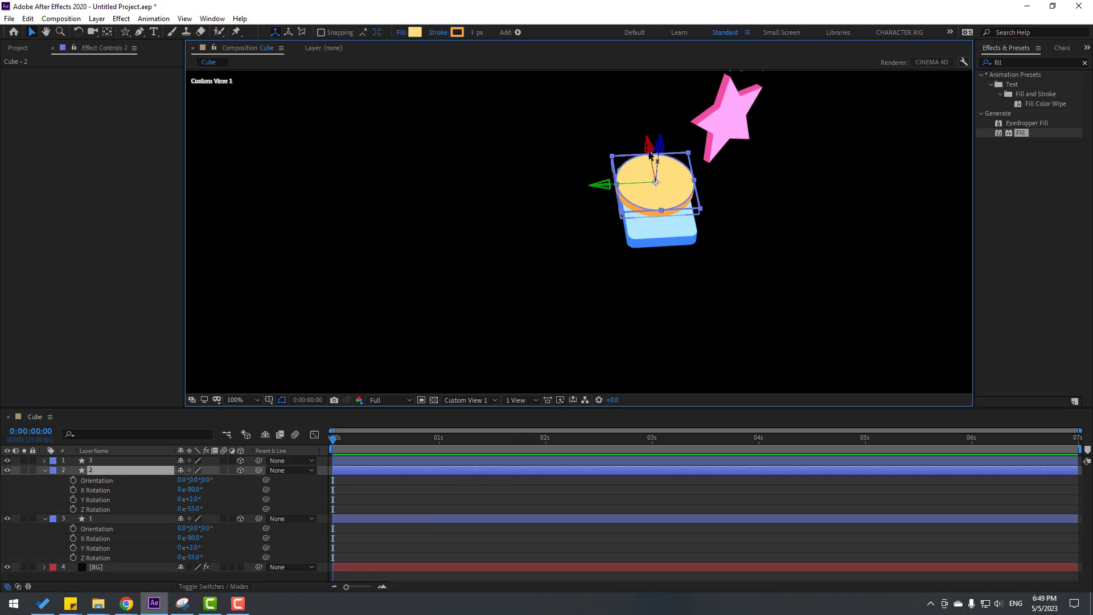
pyautogui.moveTo(650, 154); pyautogui.dragTo(652, 173)
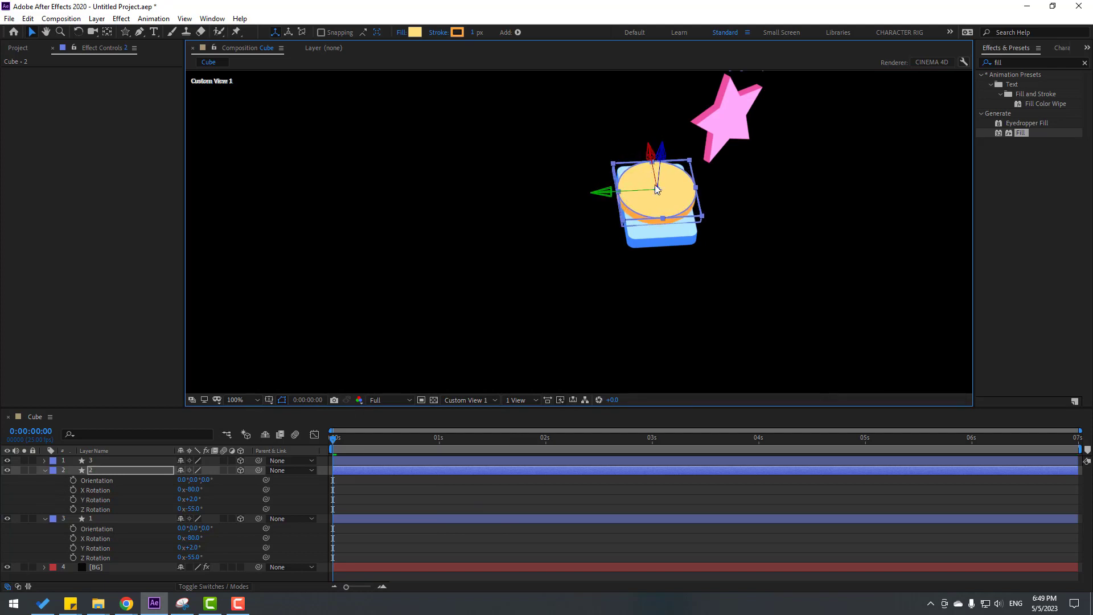
pyautogui.hotkey('ctrl', 'z')
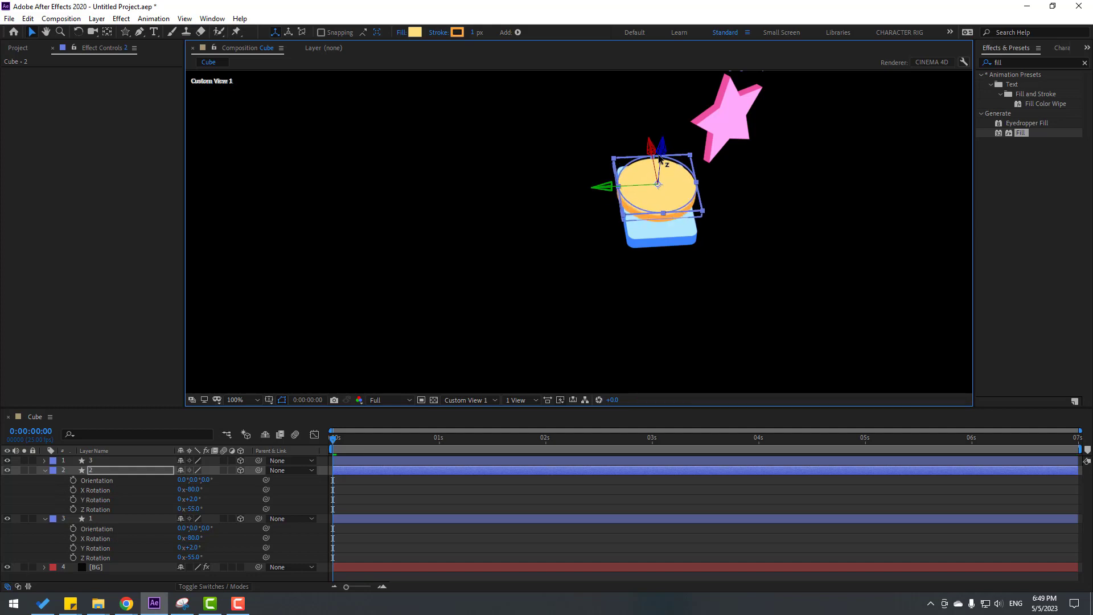
# - Return to the Active Camera view and set the X rotation of star layer 3 to -80°
pyautogui.click(476, 398)
pyautogui.click(470, 436)
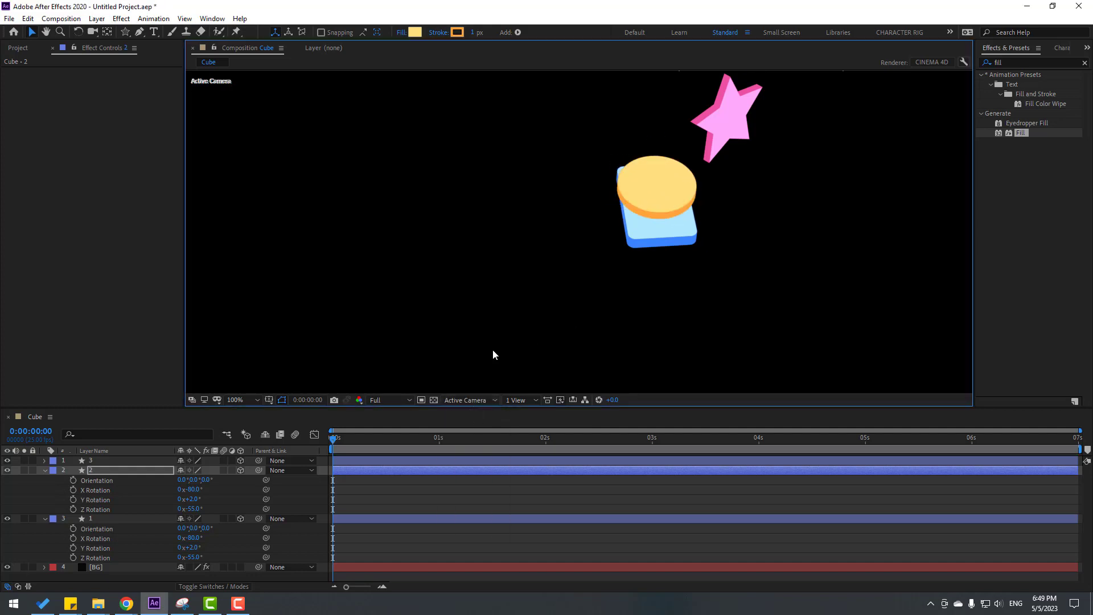
pyautogui.press(',')
pyautogui.click(136, 460)
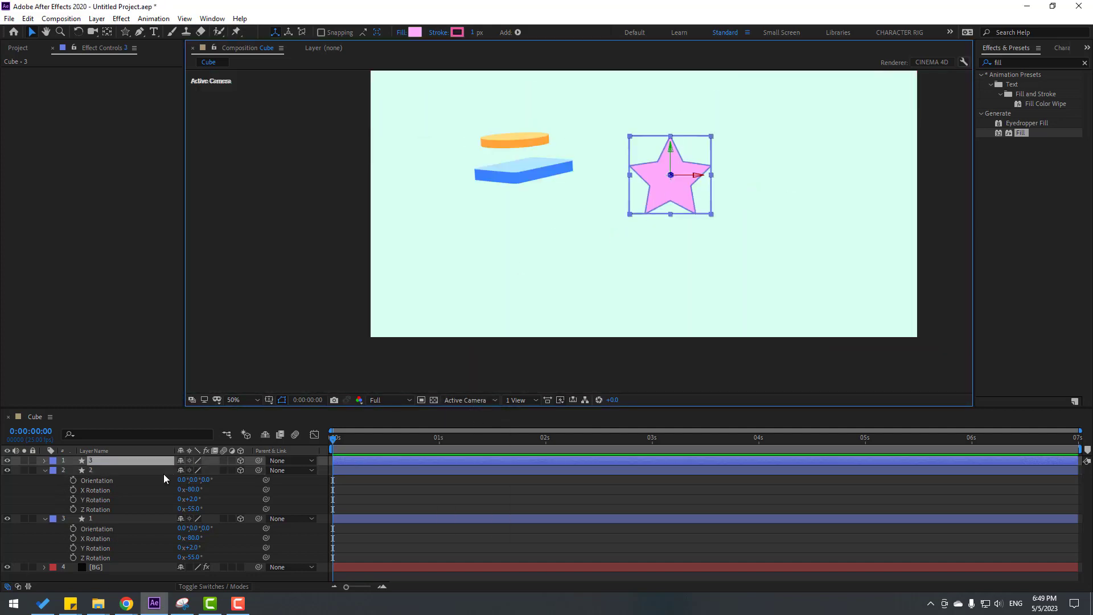
pyautogui.press('r')
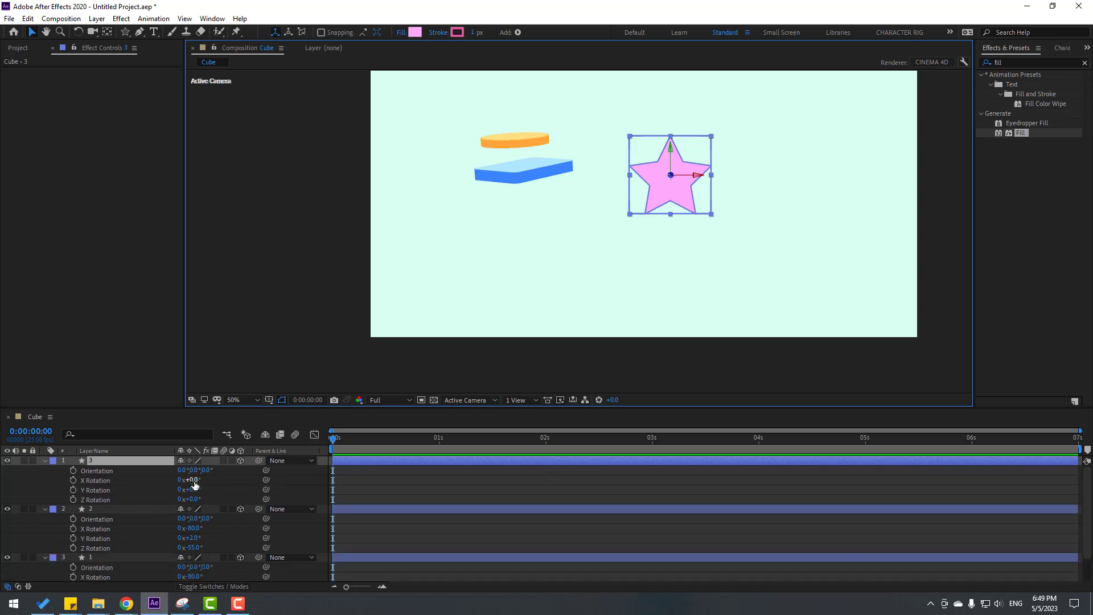
pyautogui.click(192, 481)
pyautogui.write('-80')
pyautogui.press('Return')
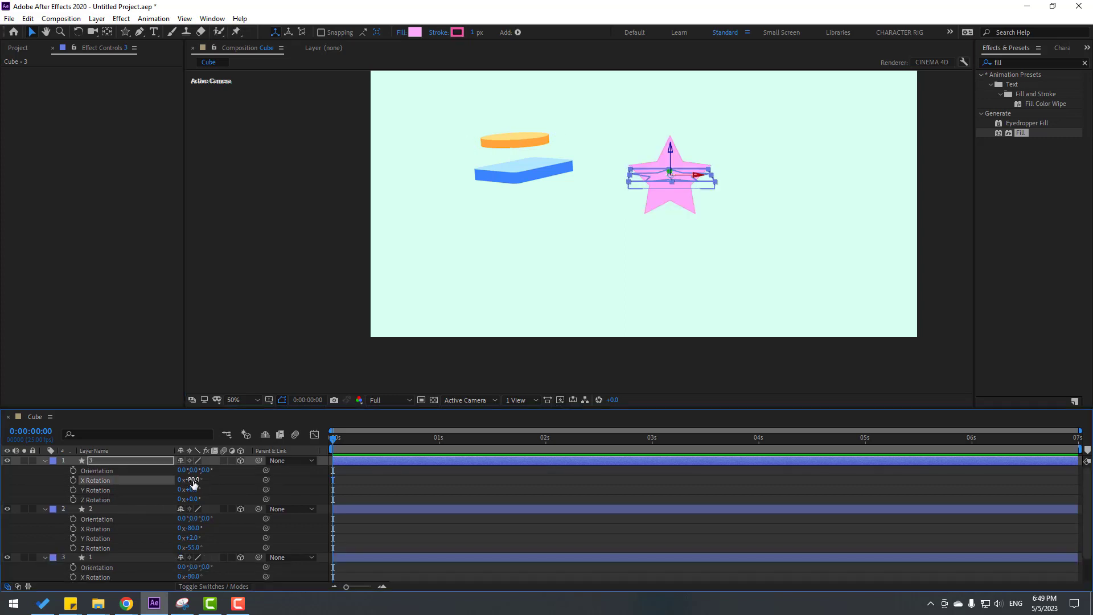
# - Set the star's Y rotation to 2° and its Z rotation to -50°
pyautogui.click(193, 490)
pyautogui.write('2')
pyautogui.press('Return')
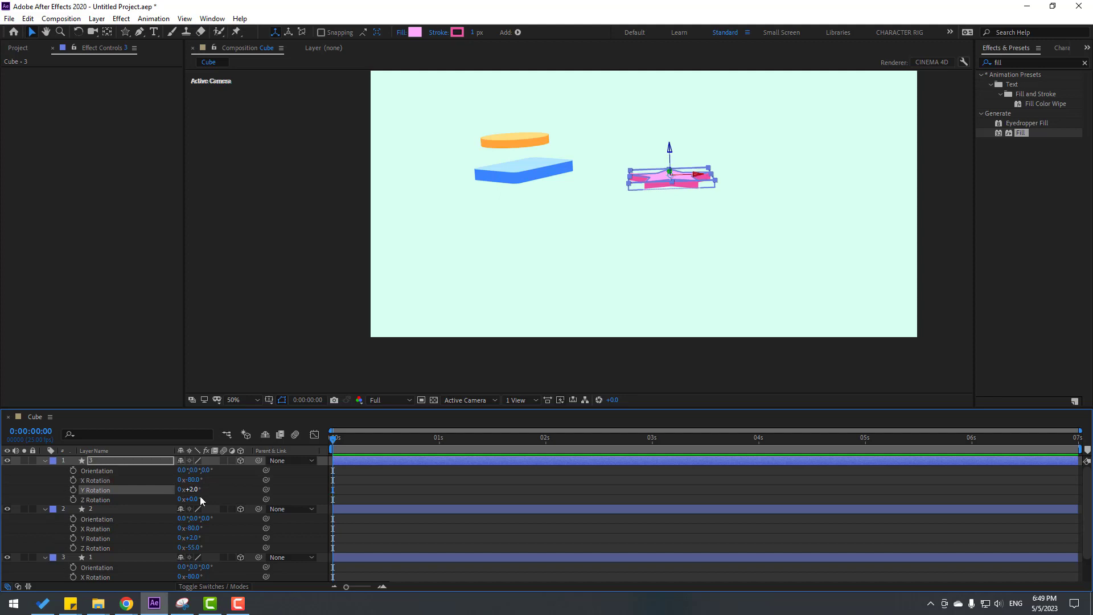
pyautogui.click(194, 500)
pyautogui.write('-50')
pyautogui.press('Return')
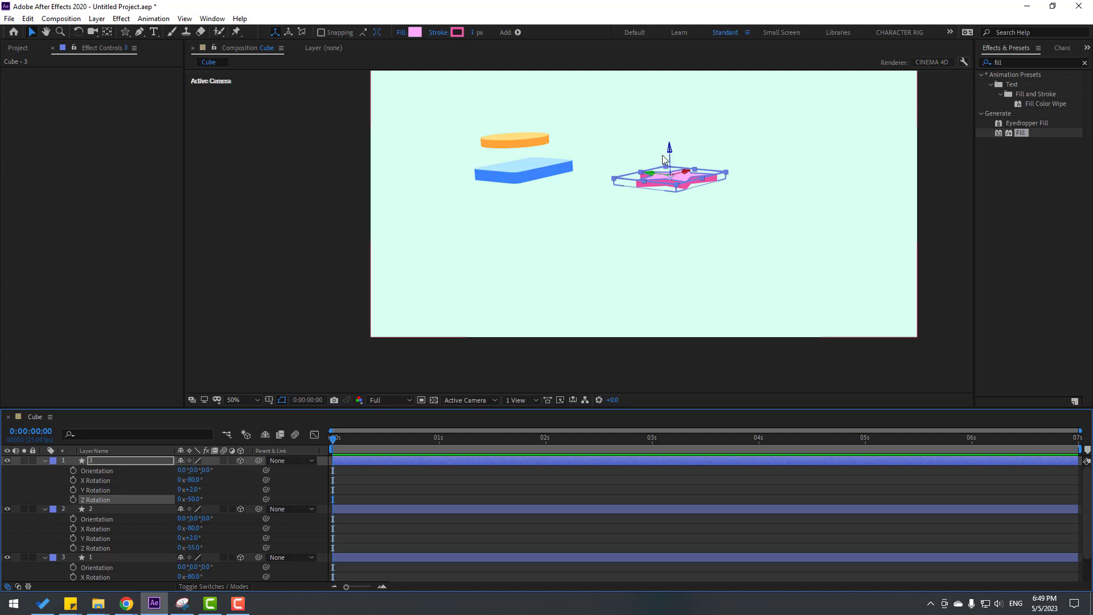
# - Move the star above the circle in Active Camera, then align it over the circle in Custom View 1
pyautogui.click(661, 101)
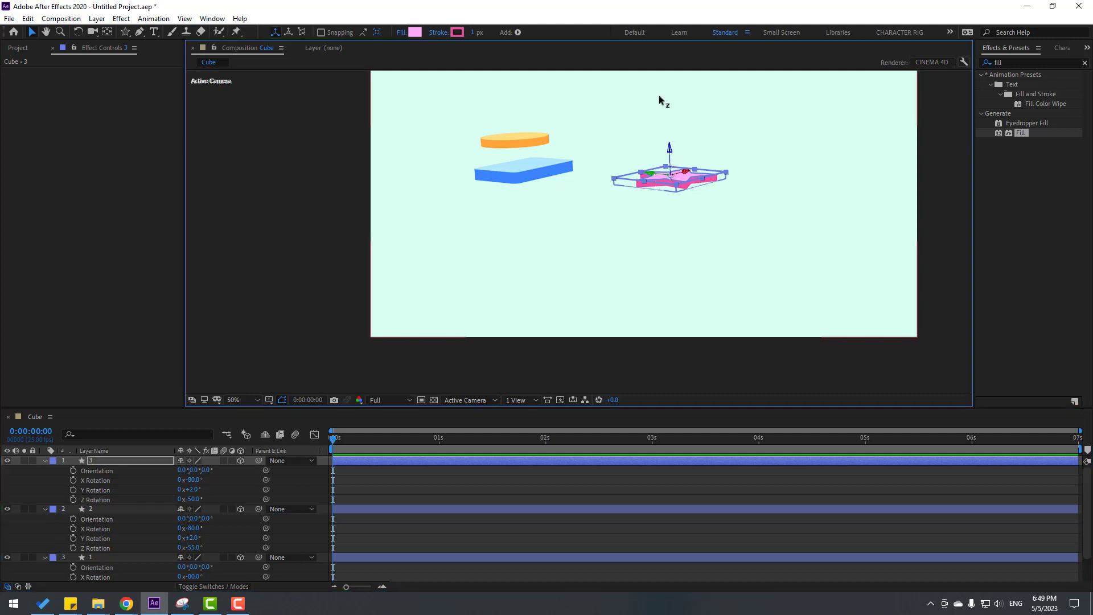
pyautogui.moveTo(661, 101); pyautogui.dragTo(531, 113)
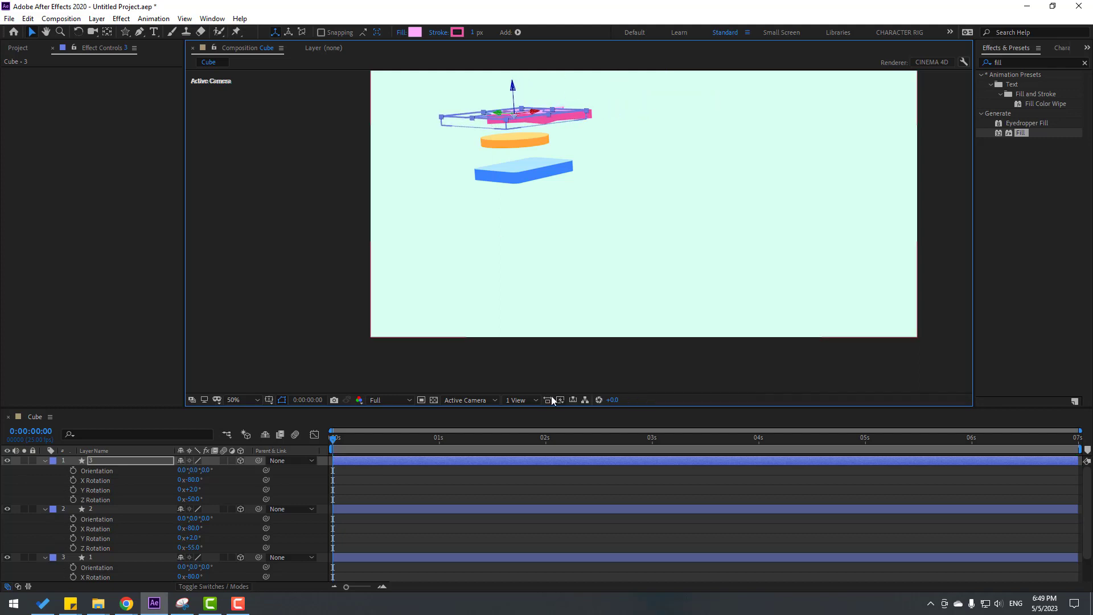
pyautogui.click(476, 400)
pyautogui.click(471, 505)
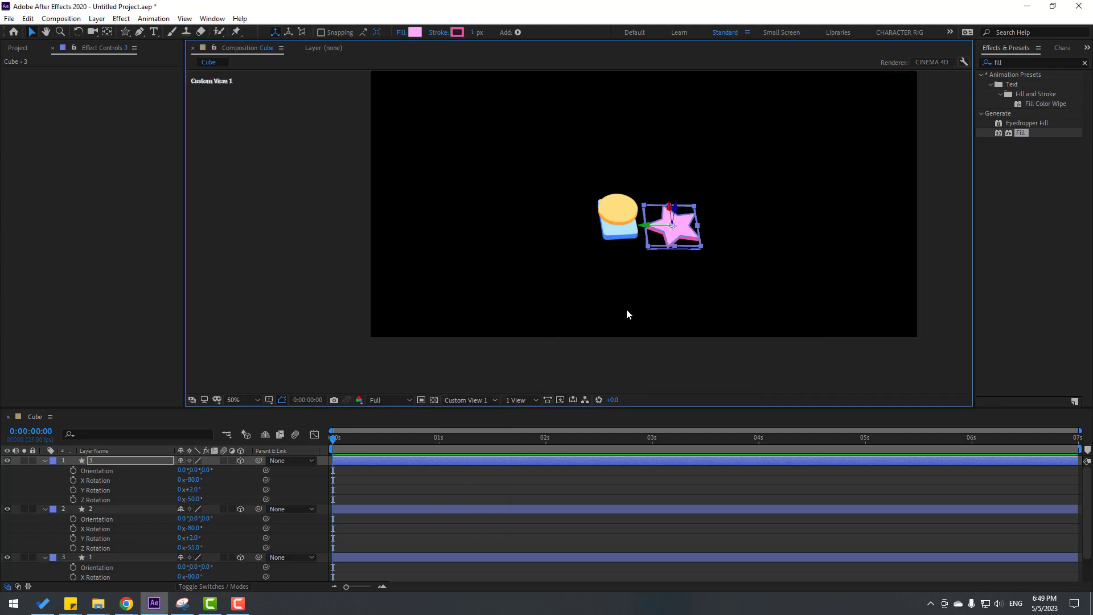
pyautogui.moveTo(665, 225); pyautogui.dragTo(592, 221)
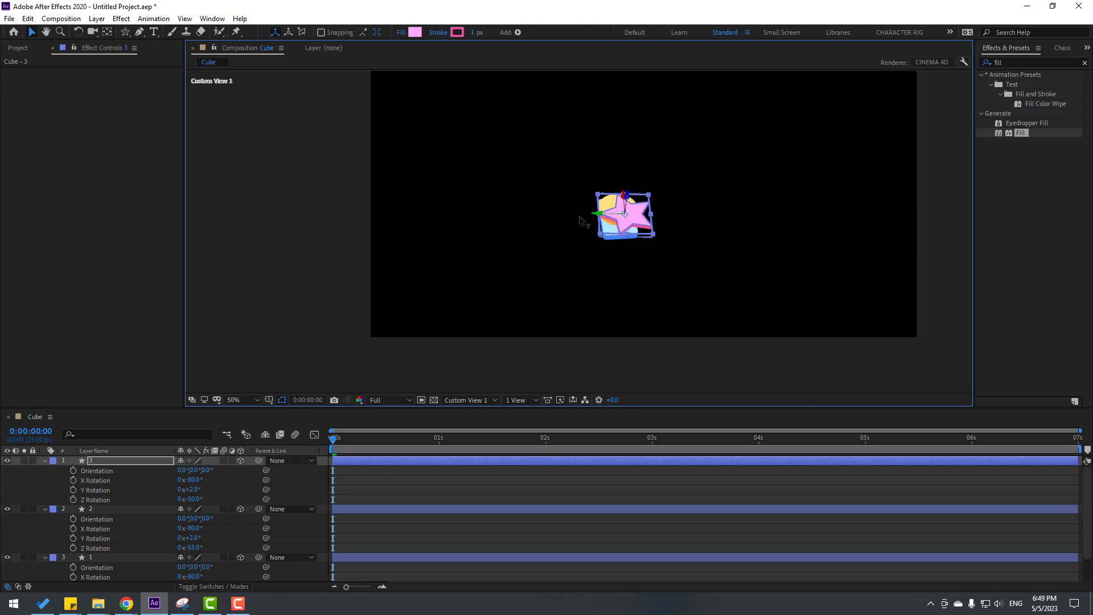
pyautogui.scroll(2, 645, 221)
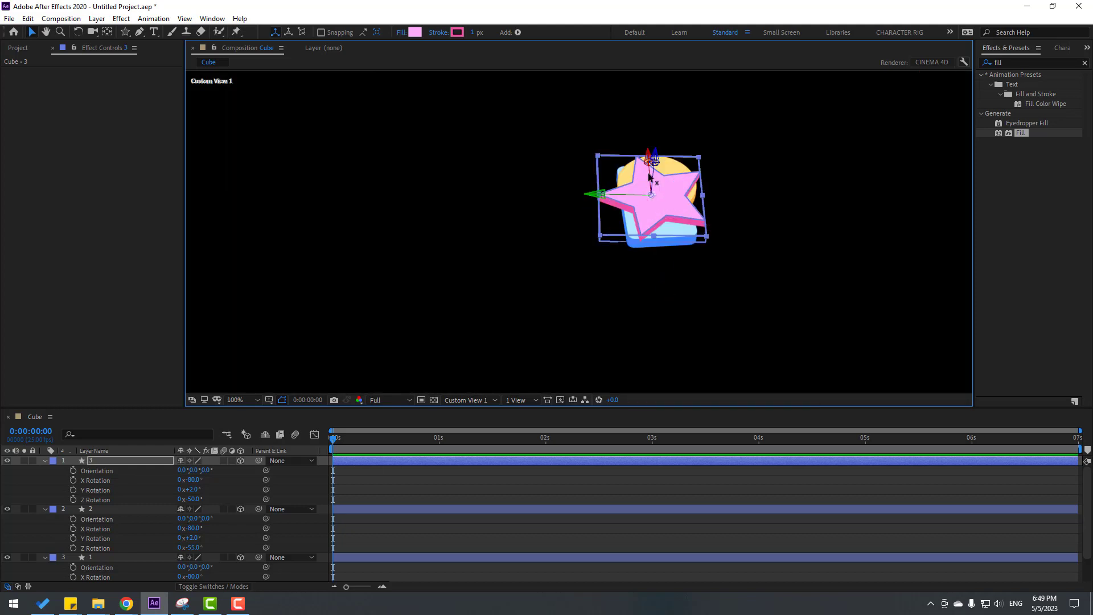
pyautogui.moveTo(656, 144); pyautogui.dragTo(653, 142)
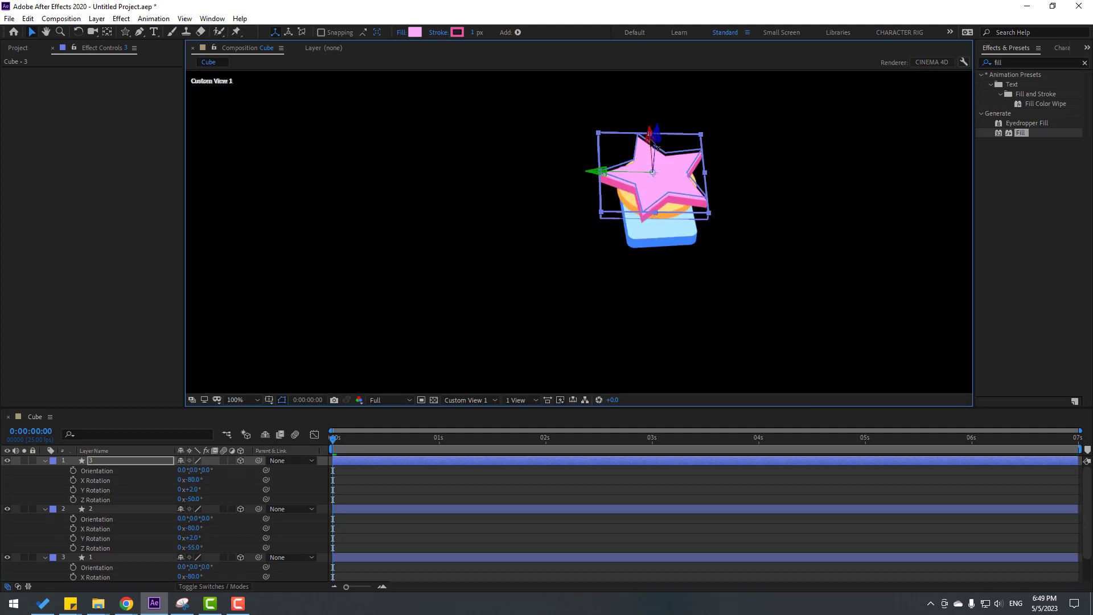
# - Return to the Active Camera view and move the star closer to the circle, centred above it
pyautogui.click(471, 391)
pyautogui.click(470, 400)
pyautogui.click(448, 411)
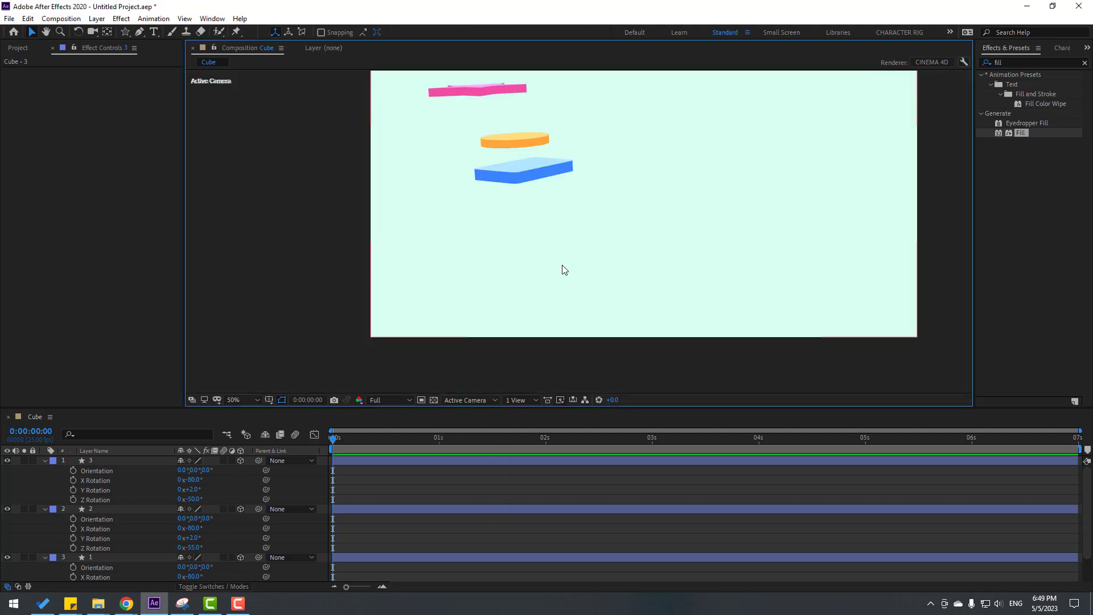
pyautogui.click(504, 95)
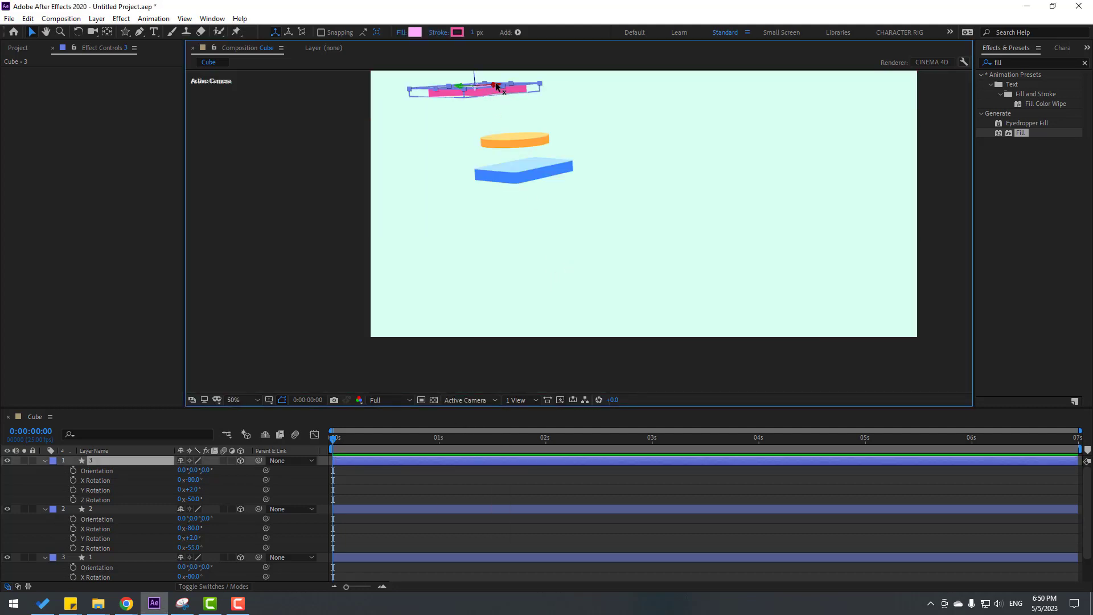
pyautogui.moveTo(498, 87); pyautogui.dragTo(520, 104)
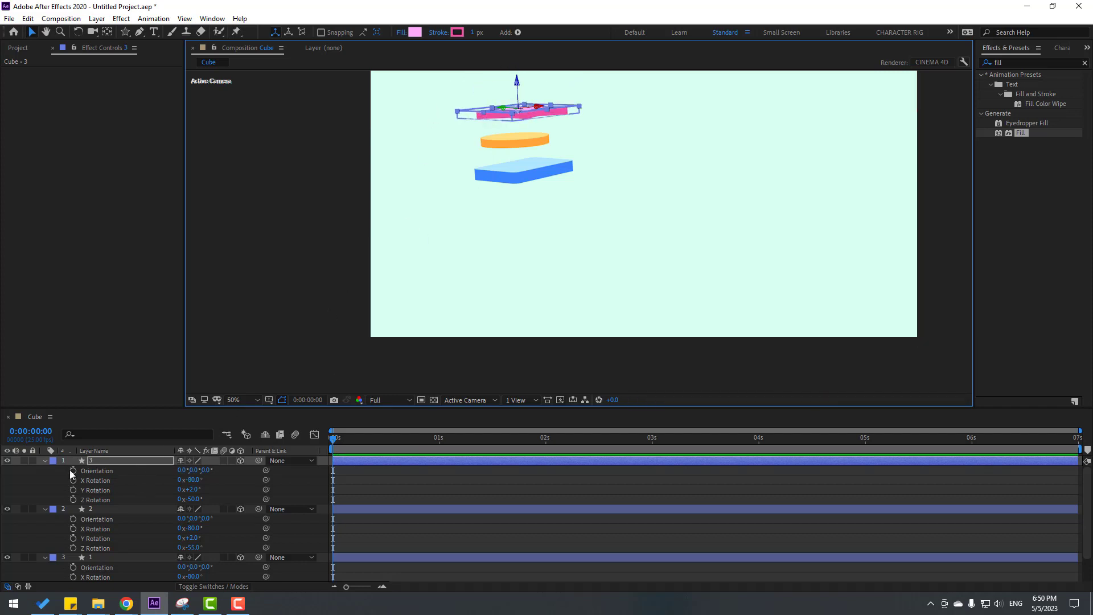
# - Collapse the layer properties and move layers 1, 2 and 3 together to the horizontal middle of the composition
pyautogui.click(45, 460)
pyautogui.click(45, 472)
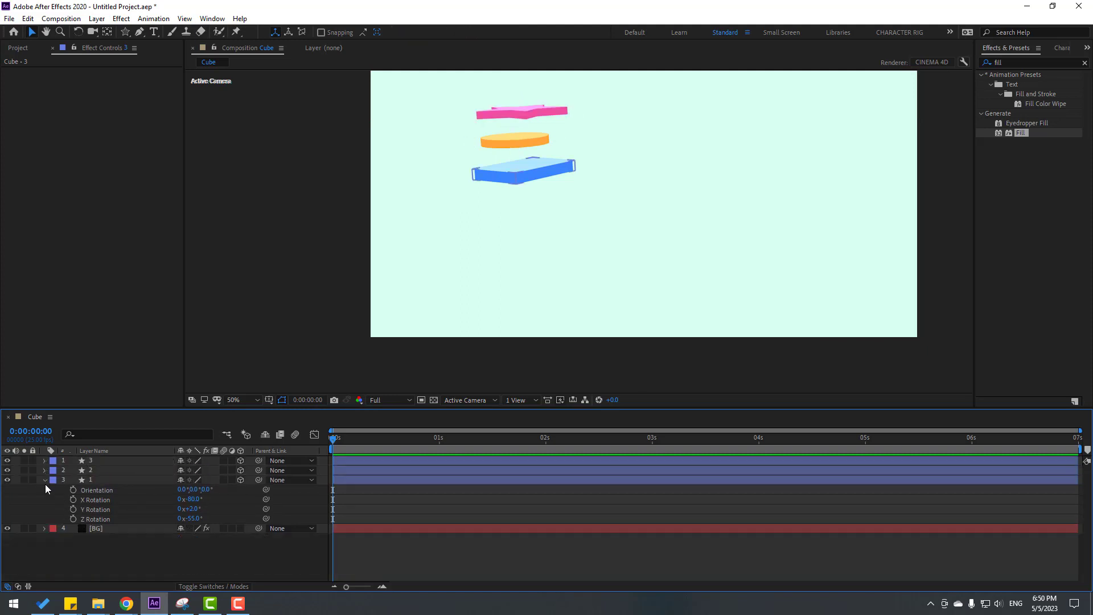
pyautogui.click(45, 481)
pyautogui.click(98, 480)
pyautogui.keyDown('shift'); pyautogui.click(98, 463); pyautogui.keyUp('shift')
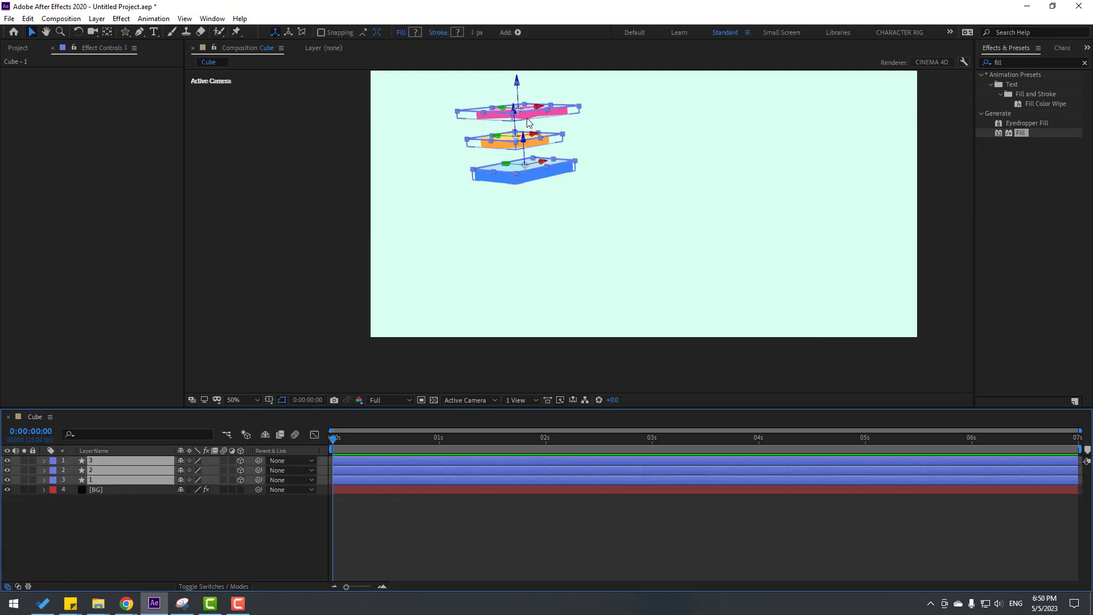
pyautogui.moveTo(528, 122); pyautogui.dragTo(651, 166)
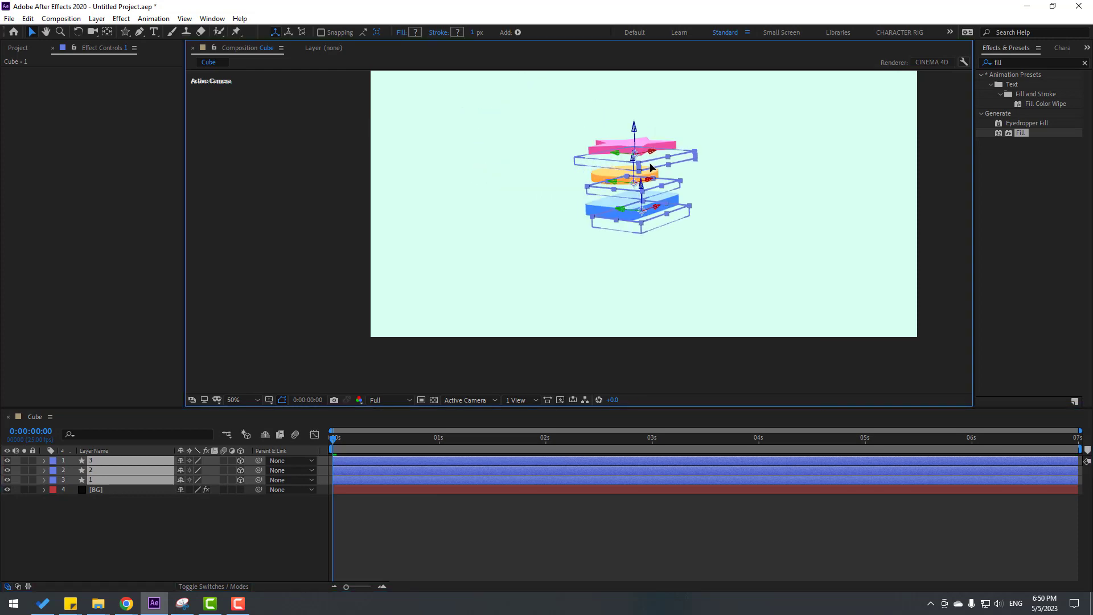
# - Select layers 1, 2 and 3 again and raise the whole stack along the Z axis arrow
pyautogui.click(264, 515)
pyautogui.click(109, 479)
pyautogui.keyDown('shift'); pyautogui.click(103, 462); pyautogui.keyUp('shift')
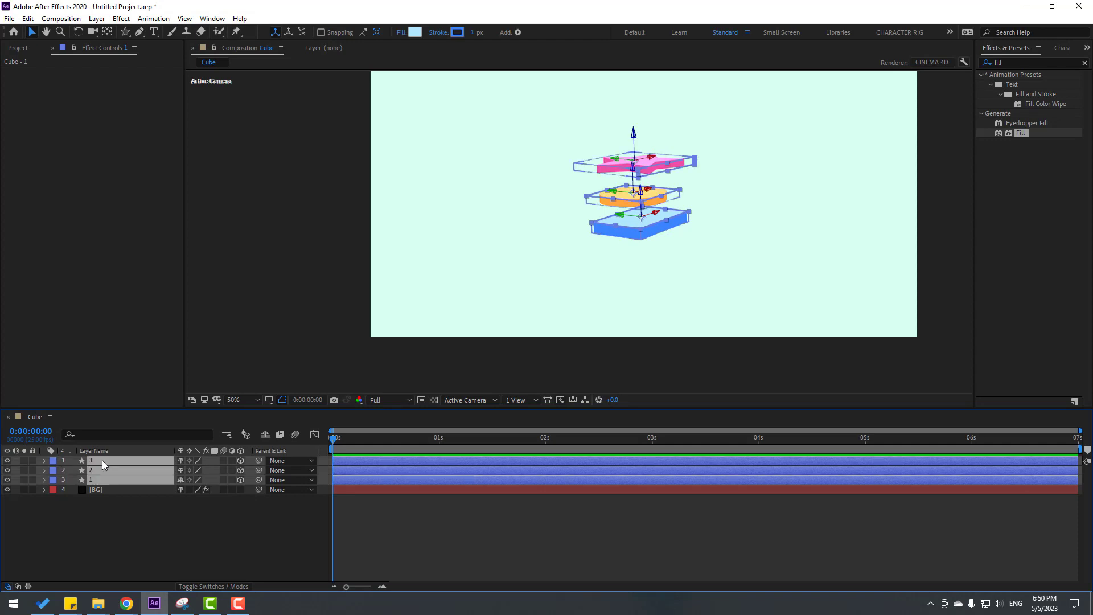
pyautogui.moveTo(633, 147); pyautogui.dragTo(634, 132)
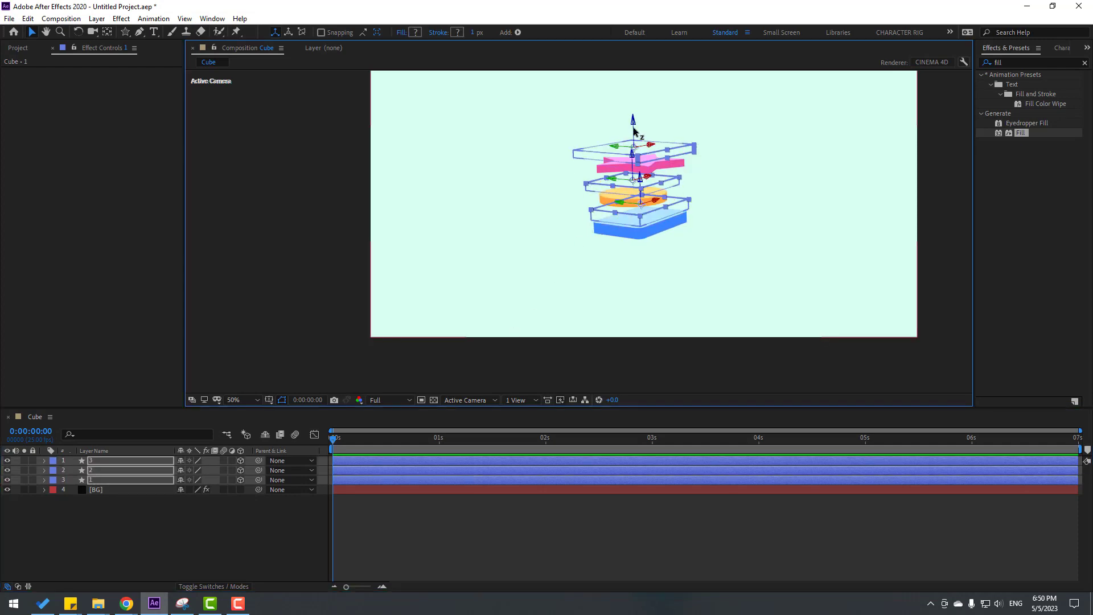
pyautogui.click(79, 504)
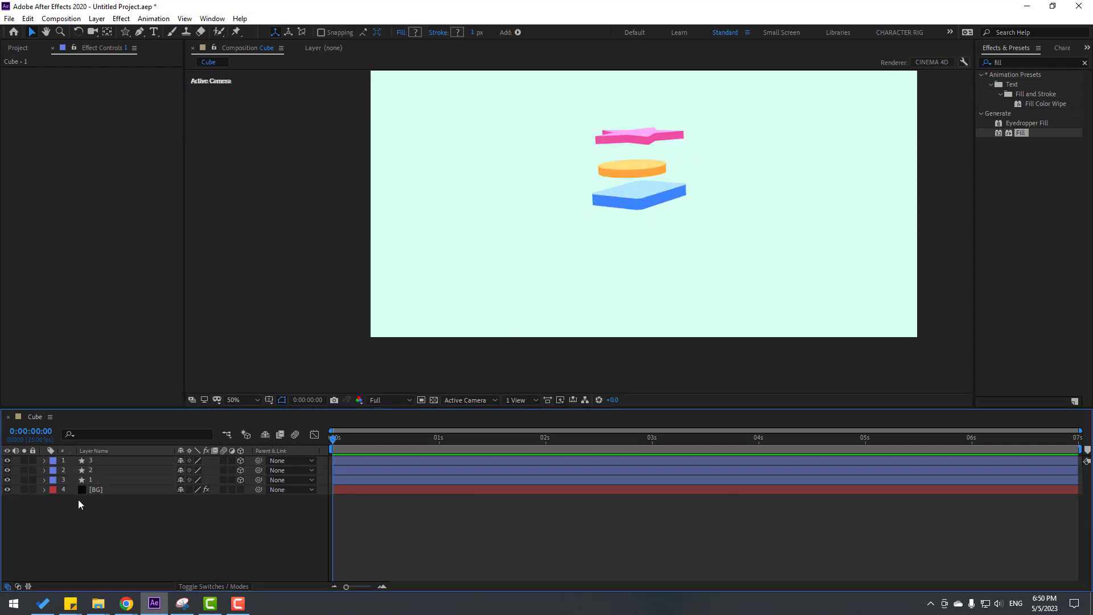
# - Reveal the Position property of rectangle layer 1 and add a keyframe at 0:00:00:00
pyautogui.click(98, 481)
pyautogui.press('p')
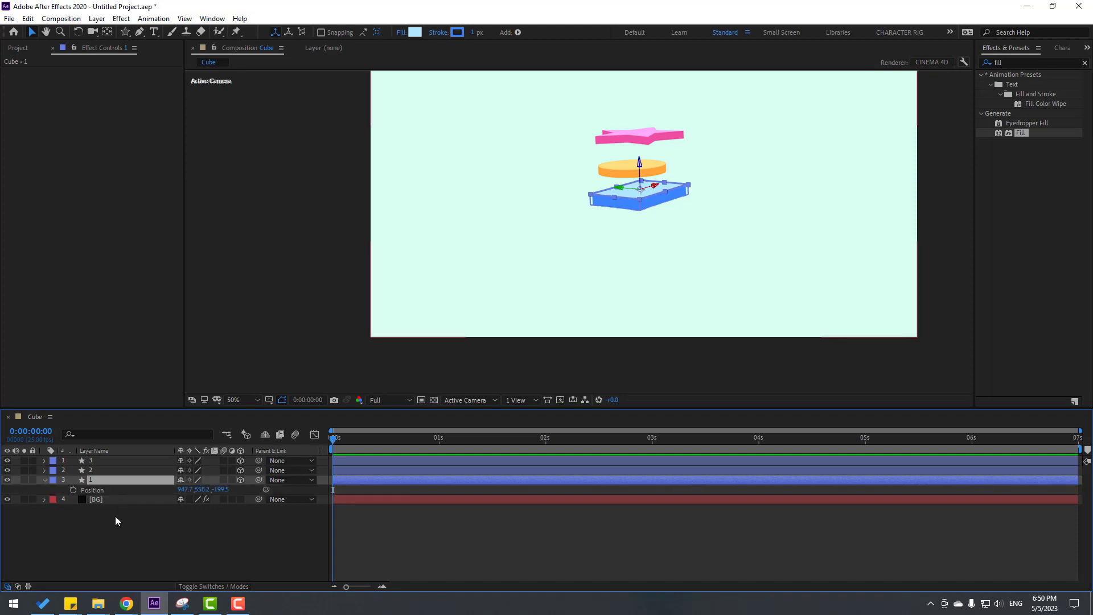
pyautogui.click(115, 516)
pyautogui.click(72, 490)
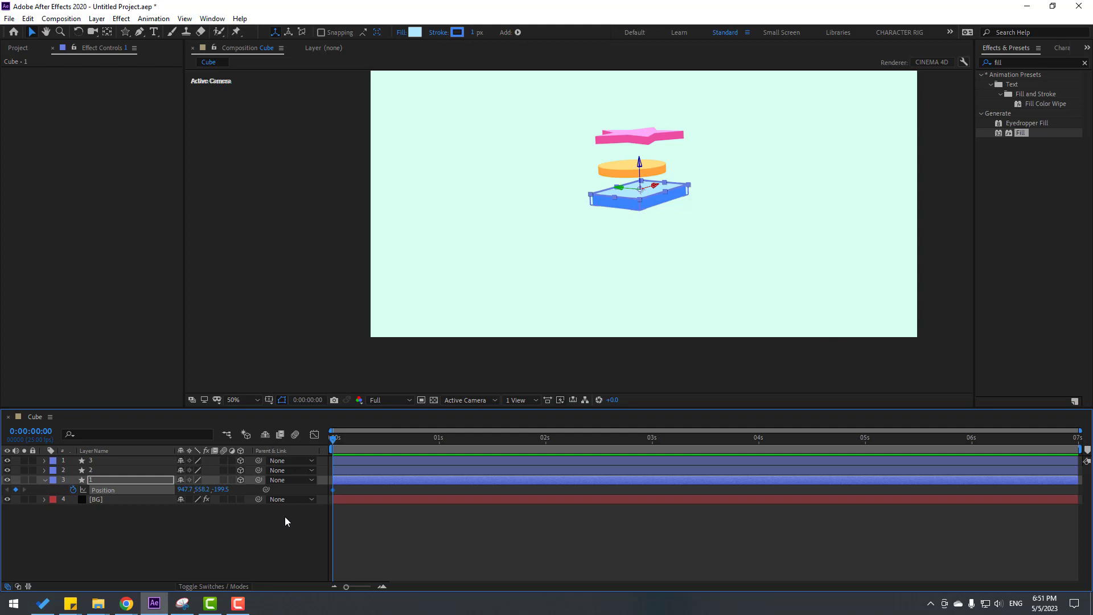
# - Go to 0:00:00:10 and lower the rectangle by setting its Y position to 676.2
pyautogui.hotkey('shift', 'pagedown')
pyautogui.click(313, 403)
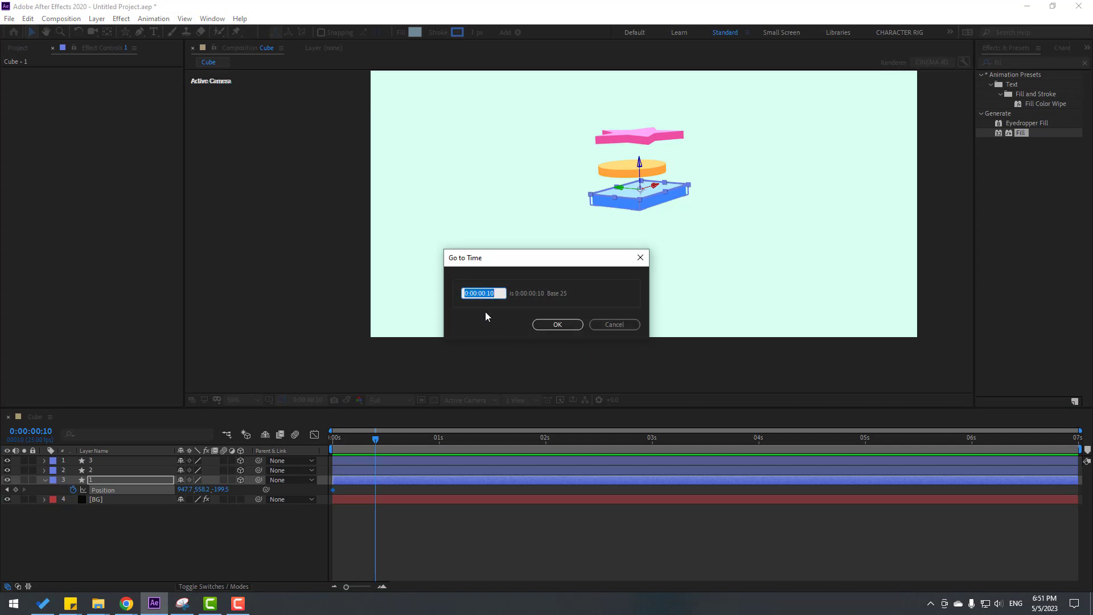
pyautogui.write('+10')
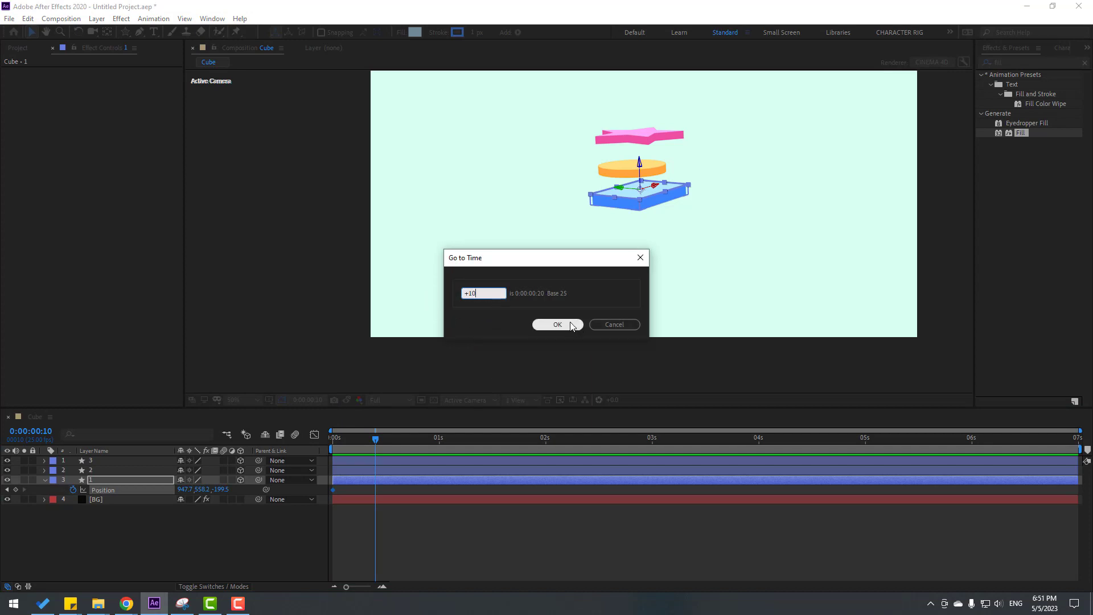
pyautogui.click(617, 323)
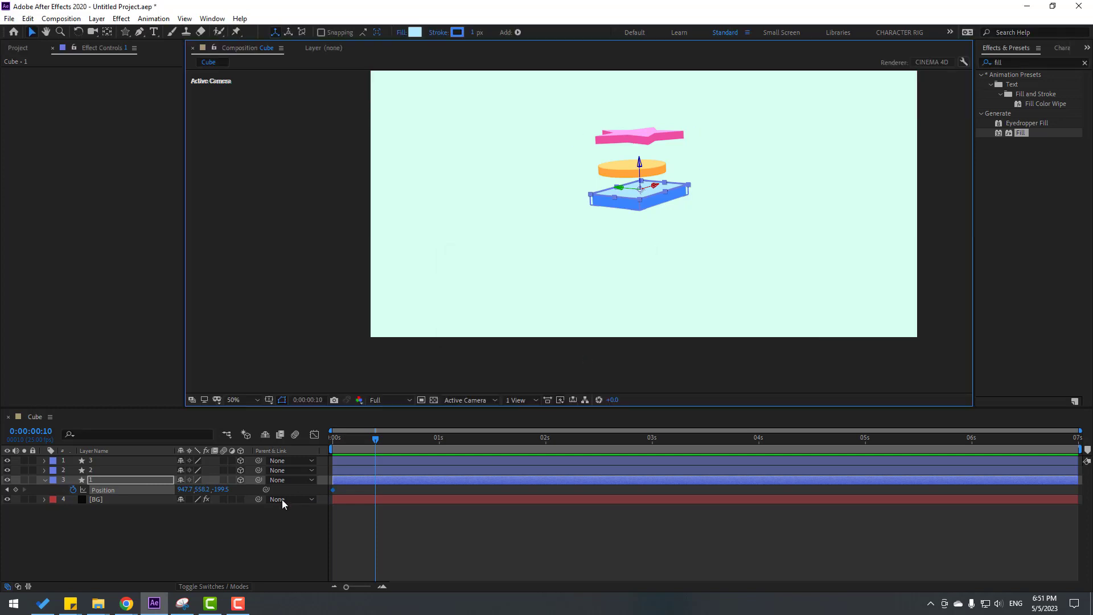
pyautogui.moveTo(194, 490); pyautogui.dragTo(265, 490)
pyautogui.click(350, 480)
pyautogui.press('Return')
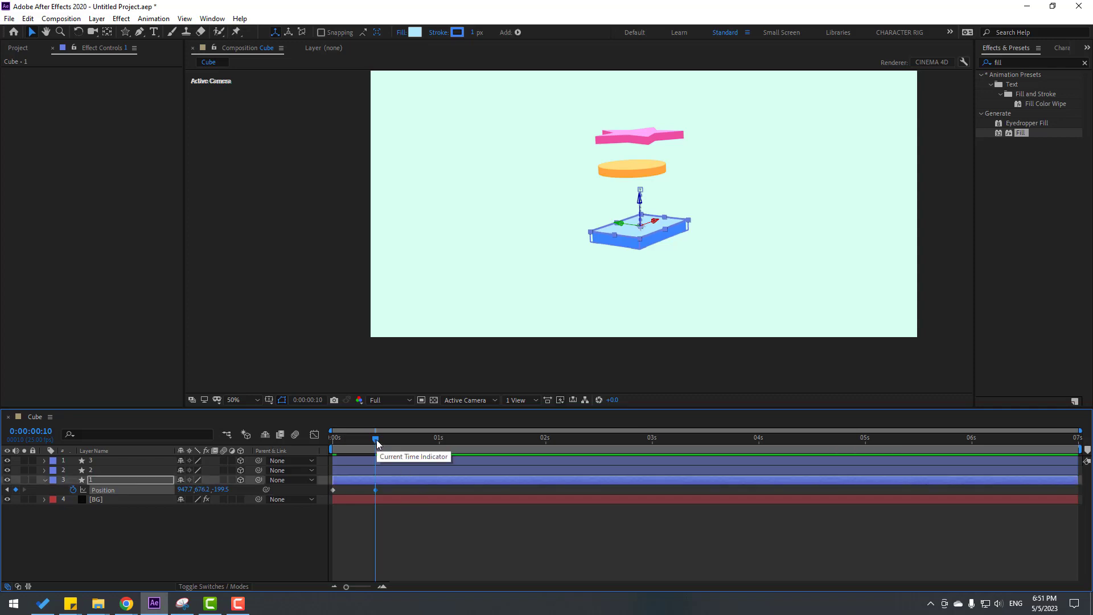
# - Go ahead 10 frames to 0:00:00:20 and paste a copy of the rectangle's first Position keyframe there
pyautogui.click(307, 400)
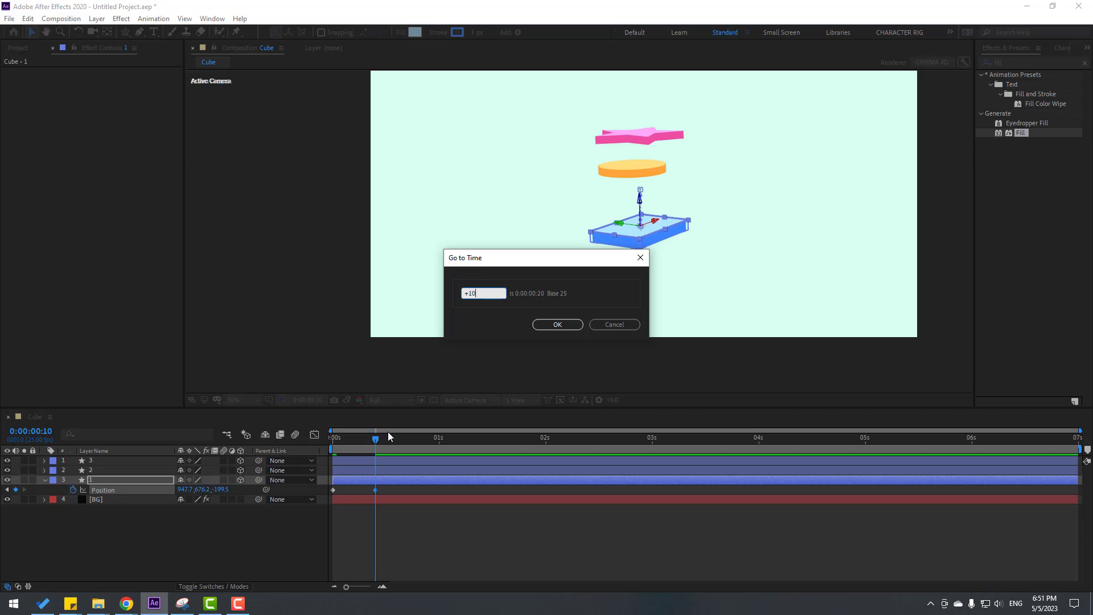
pyautogui.click(579, 320)
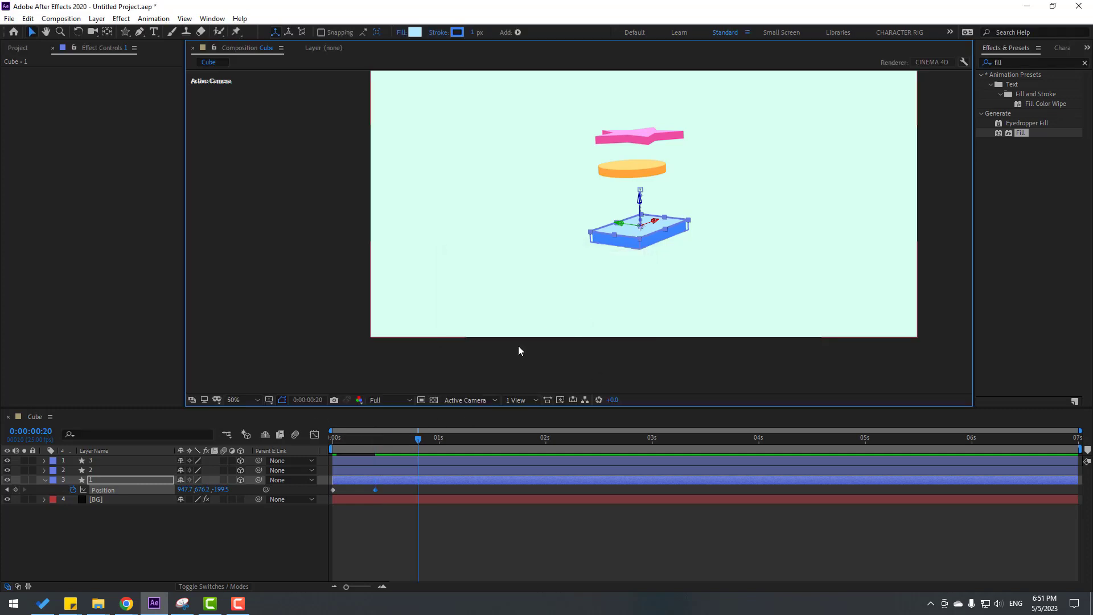
pyautogui.click(329, 493)
pyautogui.hotkey('ctrl', 'shift', 'z')
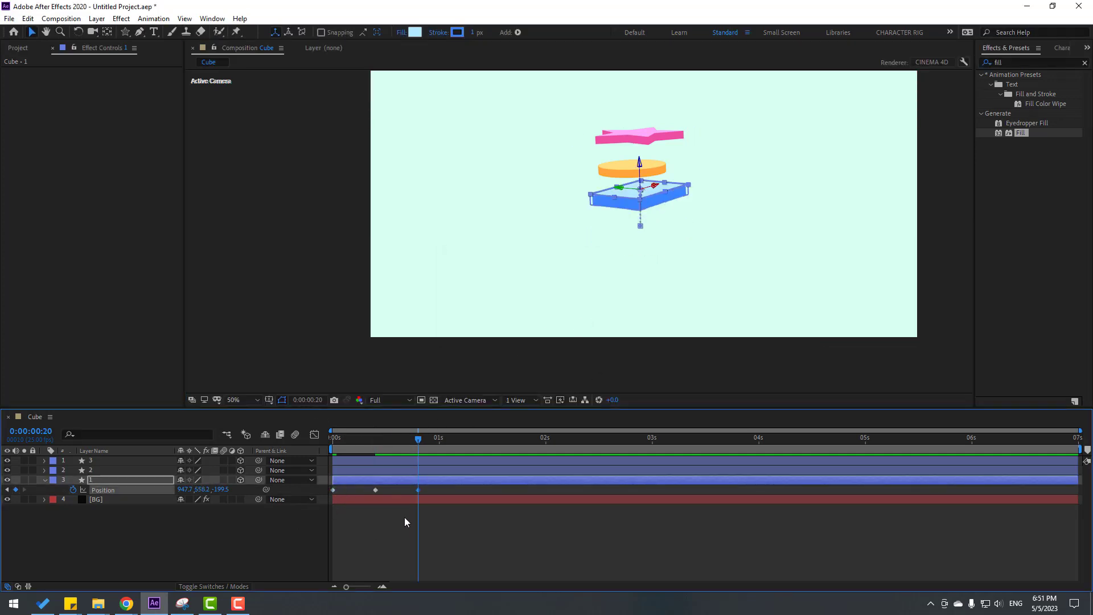
# - Apply Easy Ease to all three Position keyframes of the rectangle
pyautogui.moveTo(432, 493); pyautogui.dragTo(327, 500)
pyautogui.rightClick(333, 490)
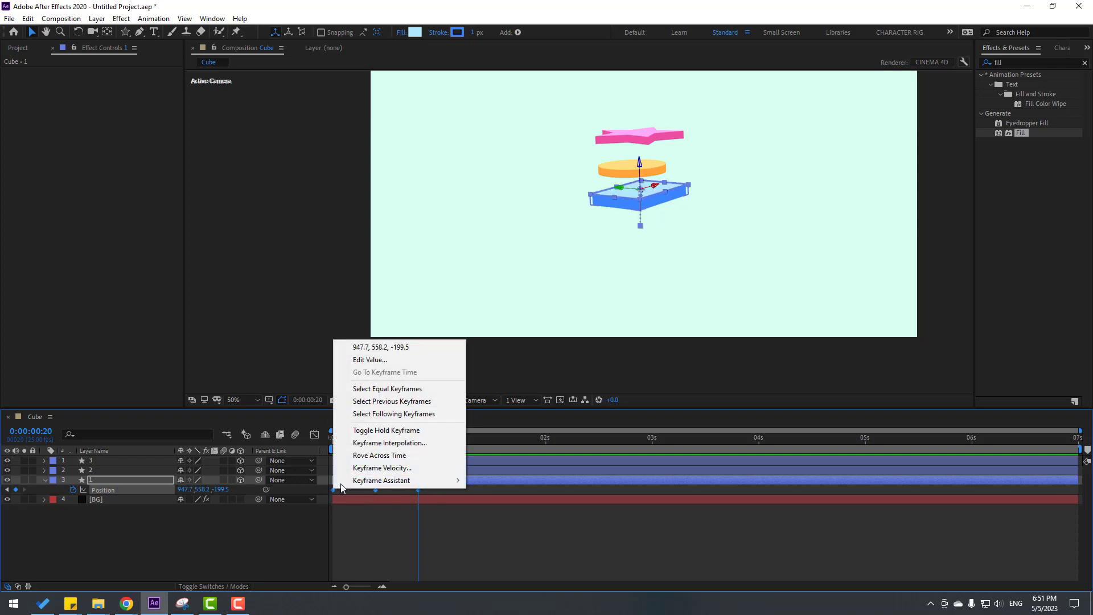
pyautogui.moveTo(410, 480)
pyautogui.click(526, 516)
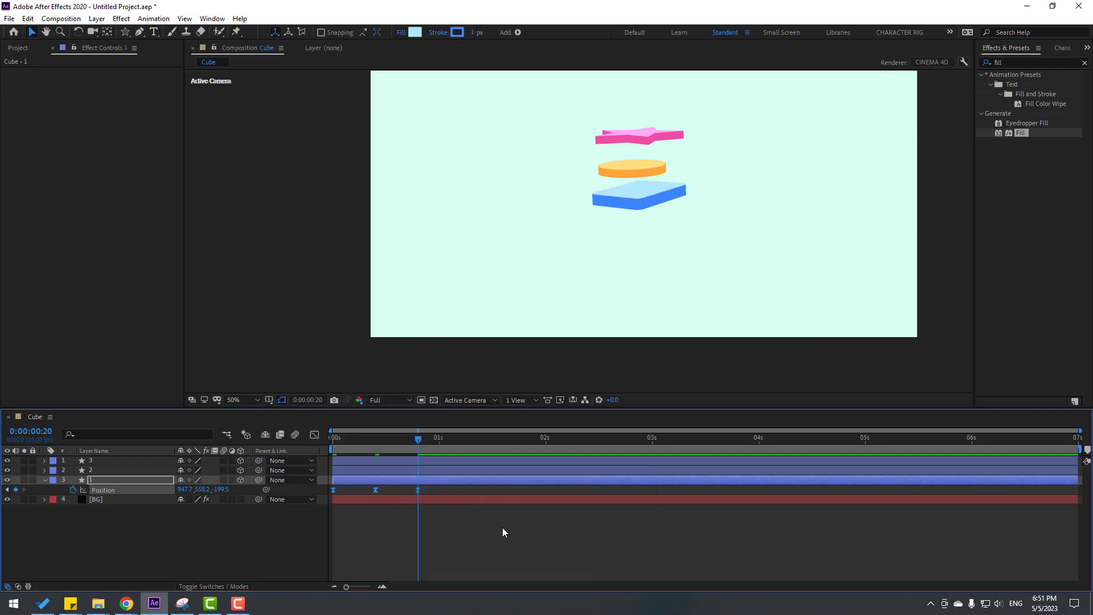
# - Preview the animation at Quarter resolution, then stretch the rectangle's Position keyframes so the last one falls at about 1.5 seconds
pyautogui.click(381, 400)
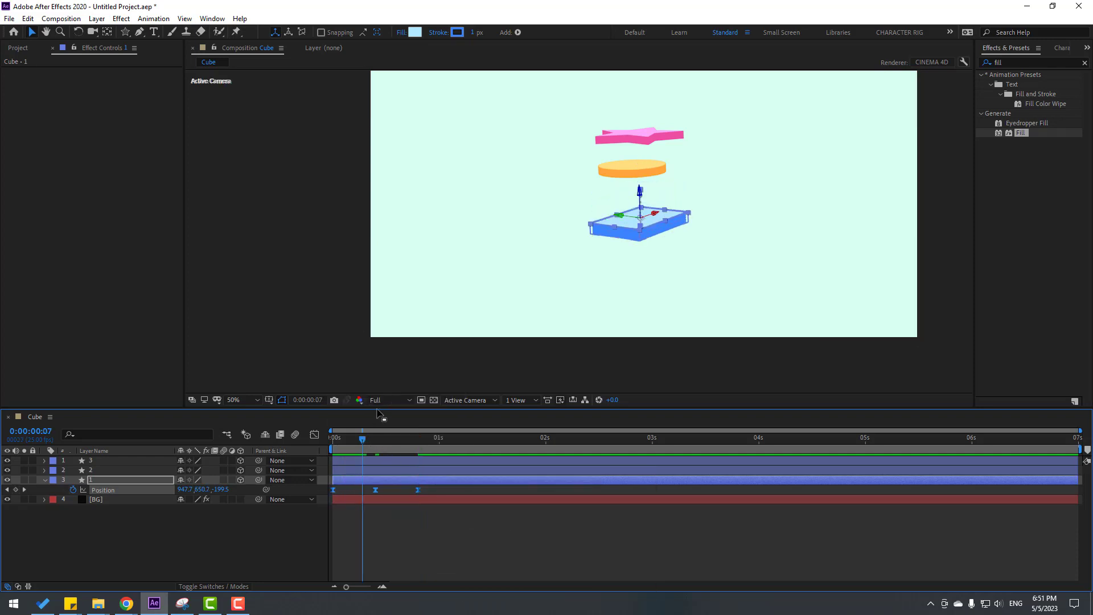
pyautogui.click(382, 464)
pyautogui.press('space')
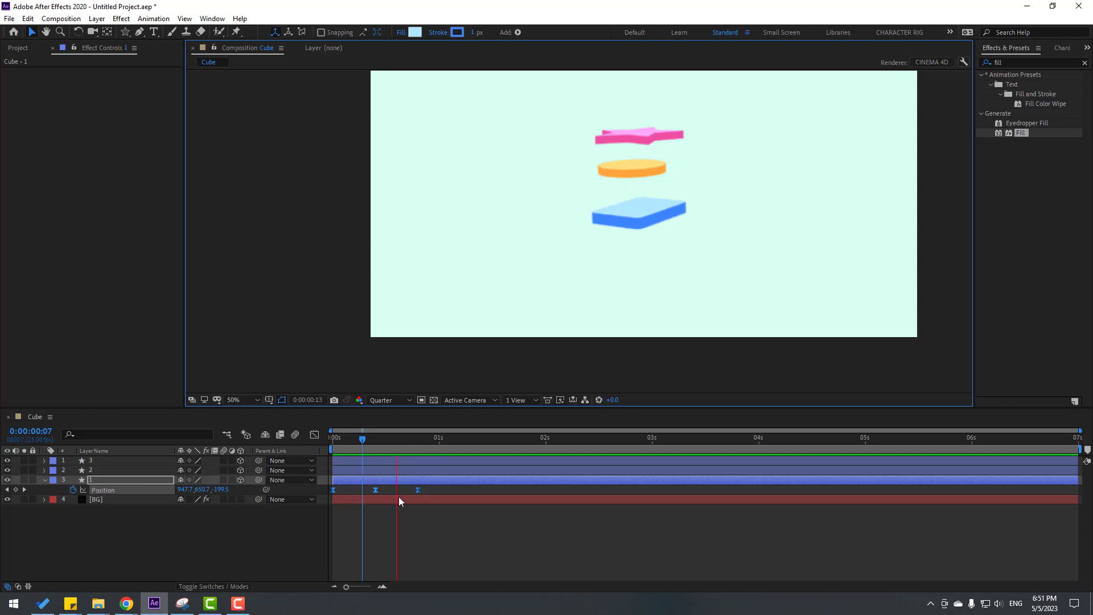
pyautogui.press('space')
pyautogui.moveTo(431, 495); pyautogui.dragTo(490, 492)
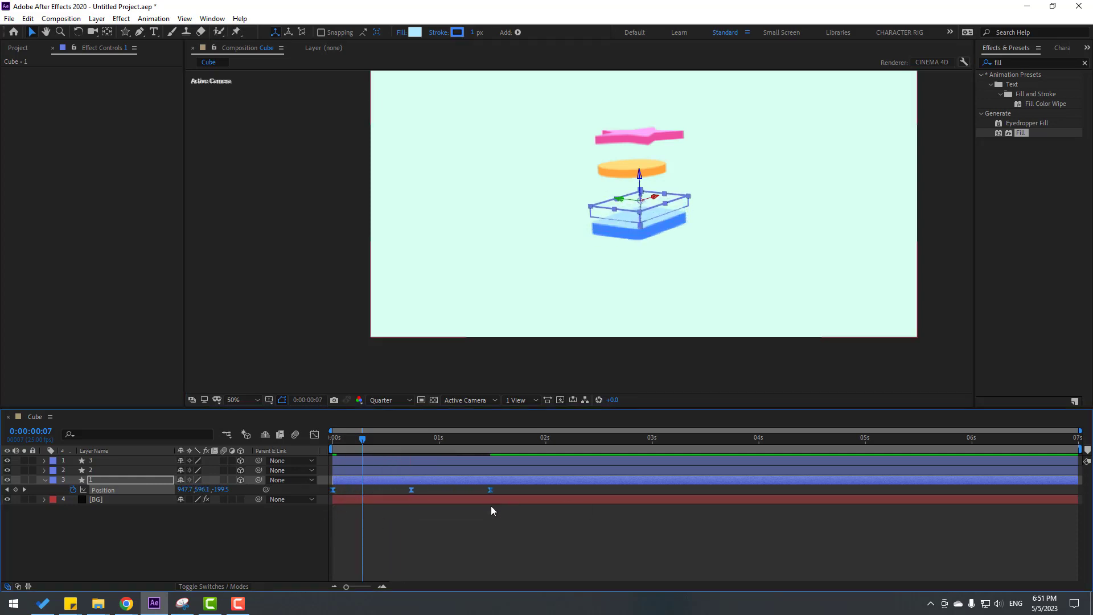
# - Reshape the speed graph of the rectangle's Position by lengthening the middle keyframe's easing handles on both sides, and preview it
pyautogui.press('space')
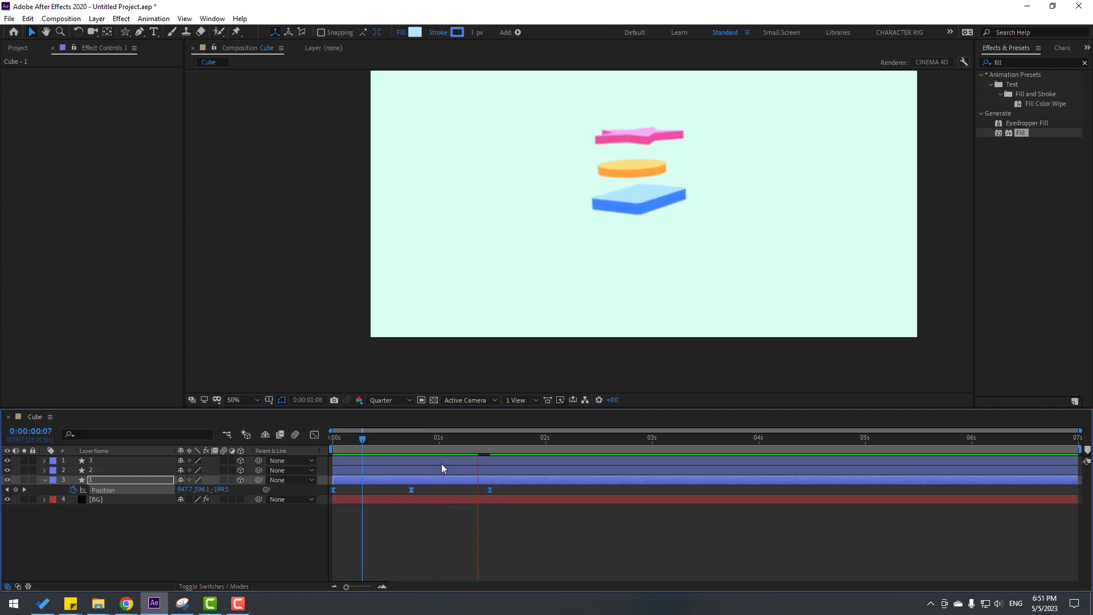
pyautogui.click(426, 439)
pyautogui.moveTo(504, 488); pyautogui.dragTo(342, 505)
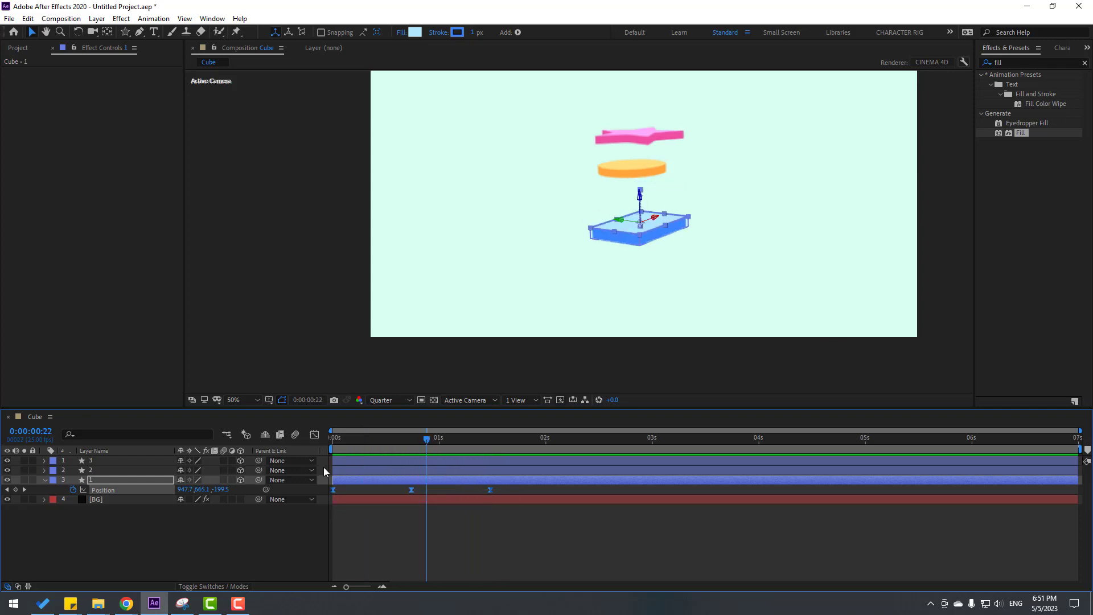
pyautogui.click(314, 435)
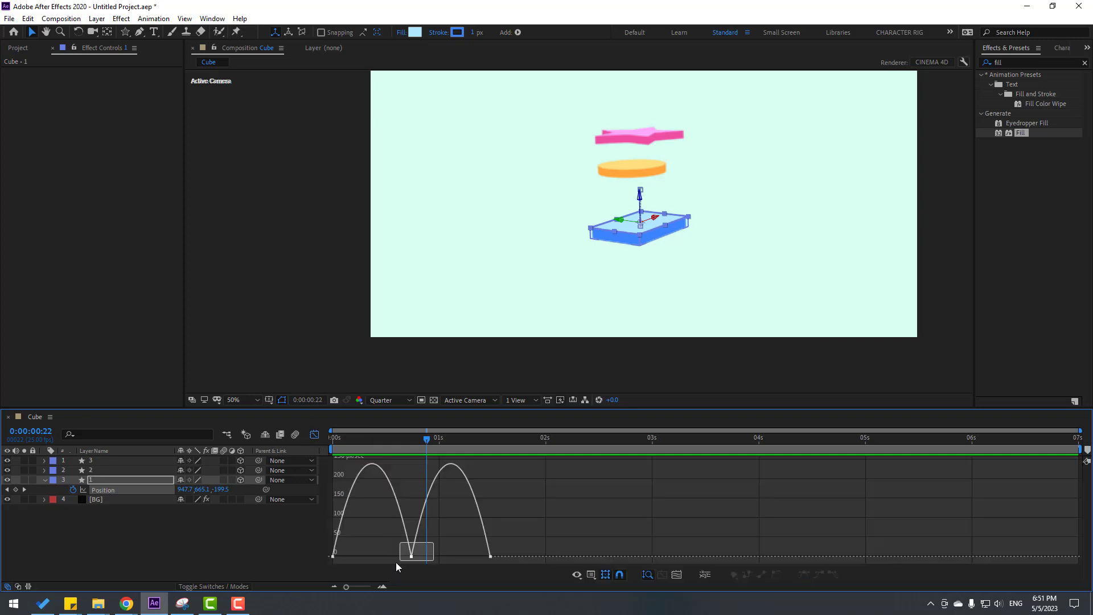
pyautogui.moveTo(397, 565); pyautogui.dragTo(449, 556)
pyautogui.press('space')
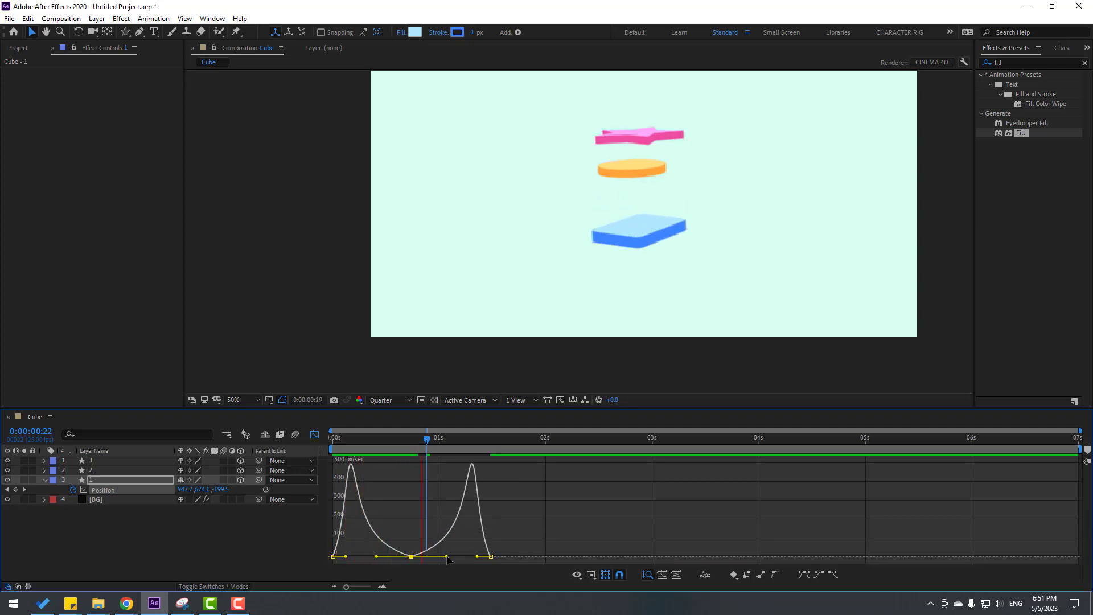
# - End the work area at about 1.9 seconds, lengthen the incoming ease of the rectangle's last Position keyframe, and preview the loop
pyautogui.click(532, 439)
pyautogui.press('space')
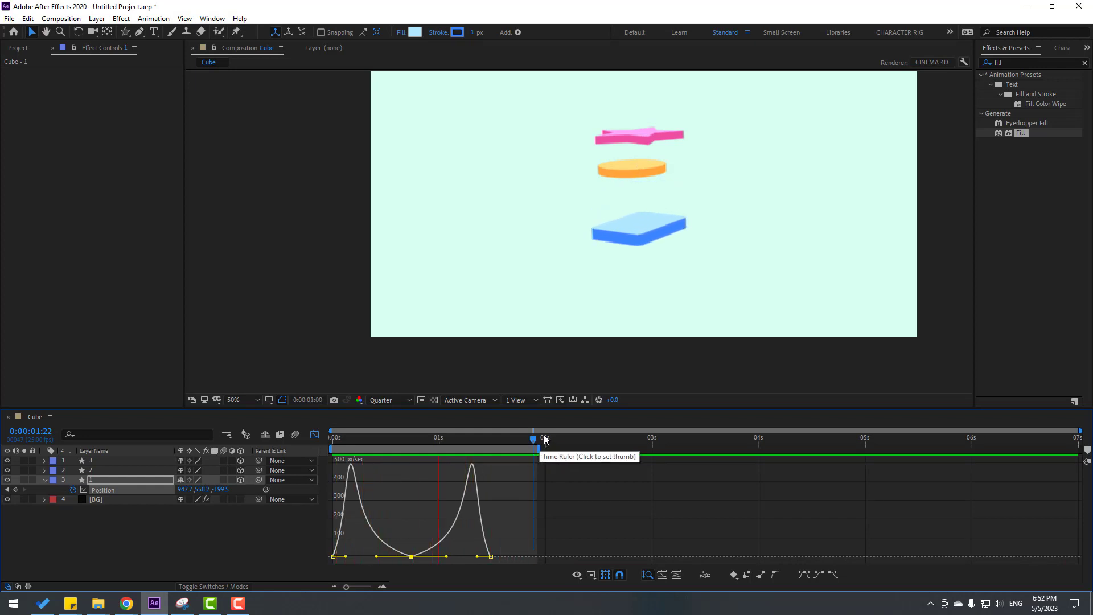
pyautogui.press('space')
pyautogui.moveTo(477, 556); pyautogui.dragTo(473, 559)
pyautogui.press('space')
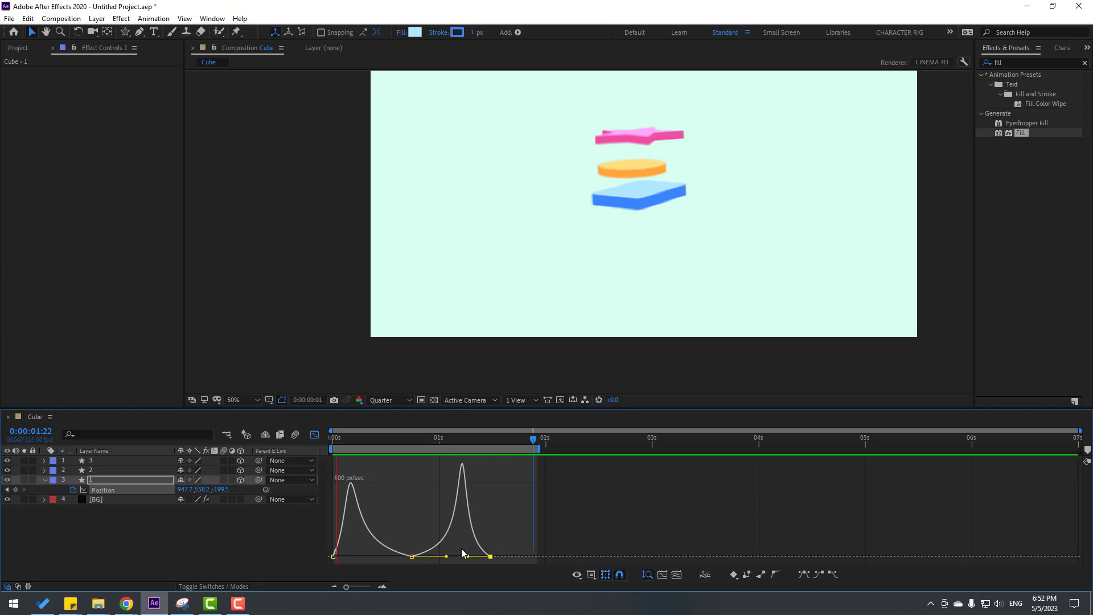
pyautogui.press('space')
# - Leave the Graph Editor, move the rectangle's last Position keyframe to about 0:00:01:20, preview, and return to the start
pyautogui.click(313, 437)
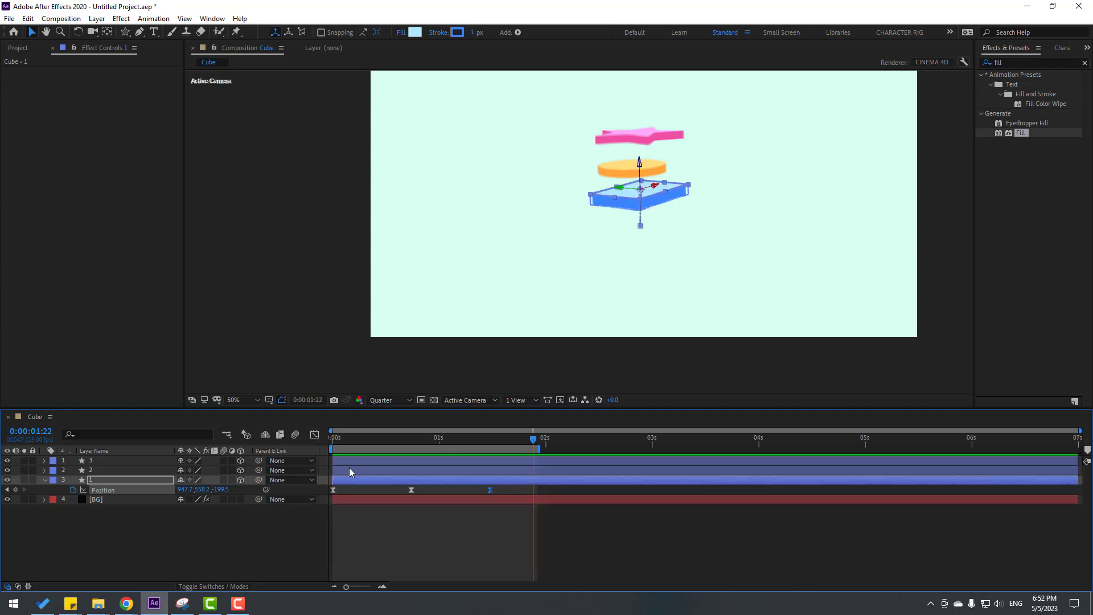
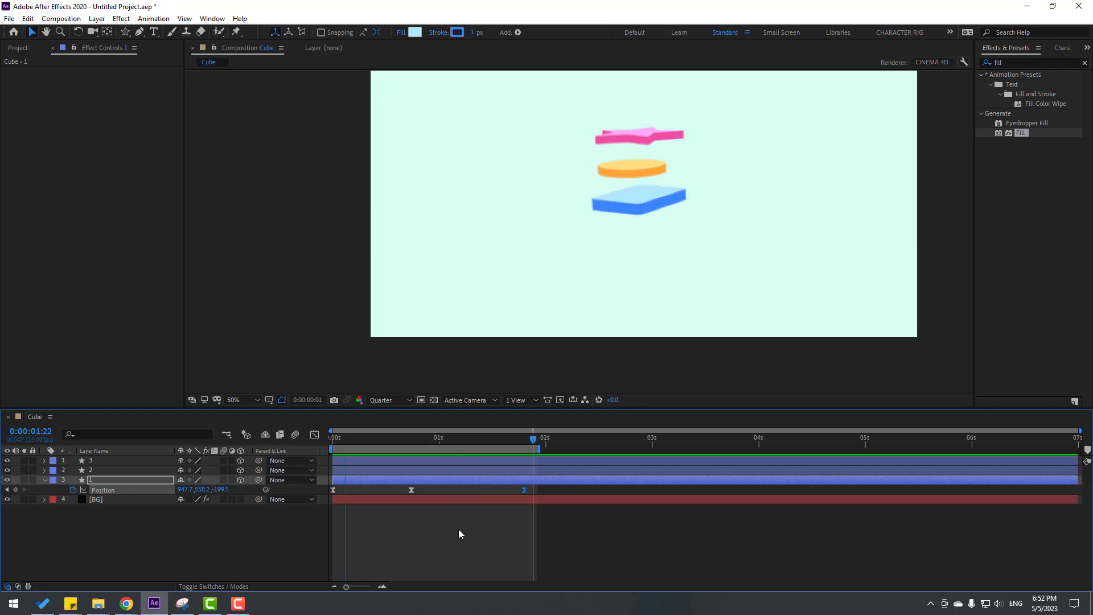
pyautogui.press('space')
pyautogui.moveTo(473, 438); pyautogui.dragTo(320, 436)
# - In the Top view, shift the circle along its X axis so it sits centred over the rectangle
pyautogui.click(93, 471)
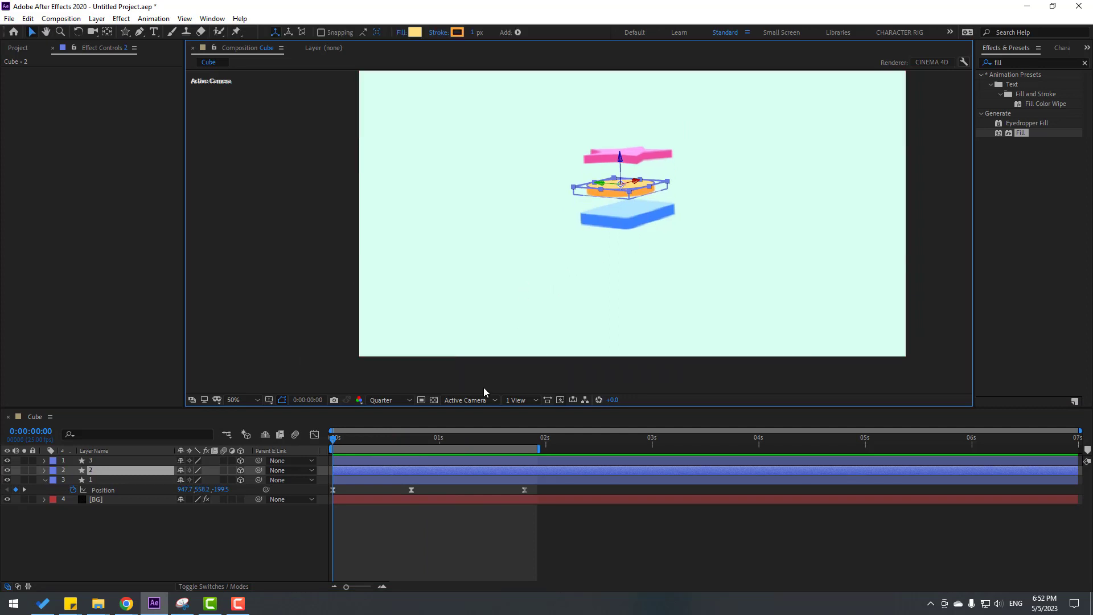
pyautogui.click(451, 401)
pyautogui.click(459, 452)
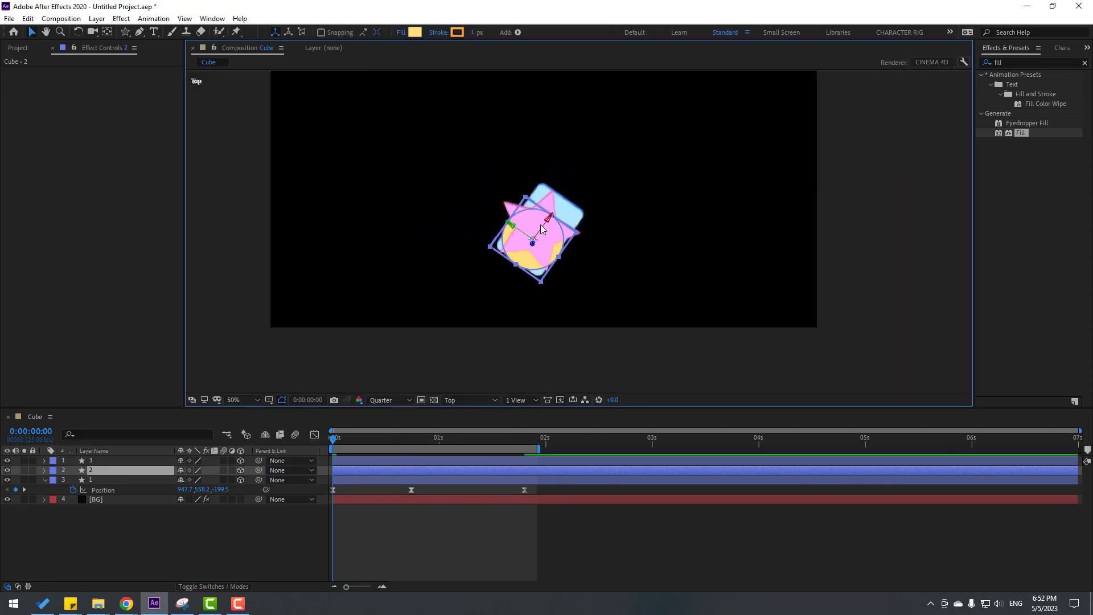
pyautogui.moveTo(545, 227); pyautogui.dragTo(550, 223)
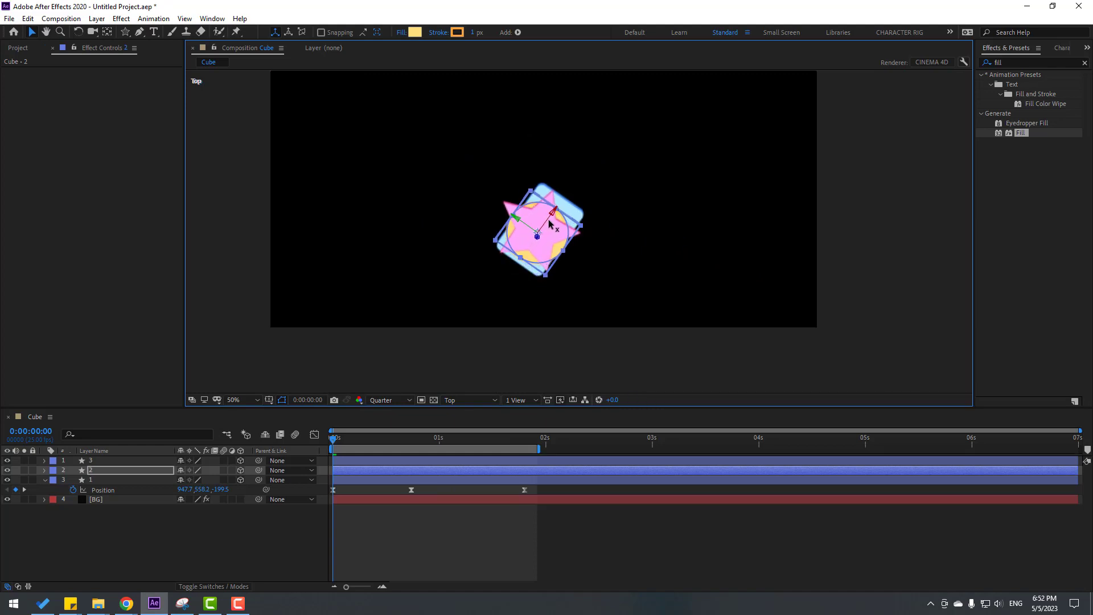
# - Check the stack's alignment in Custom View 1 and return to the Active Camera view
pyautogui.click(481, 401)
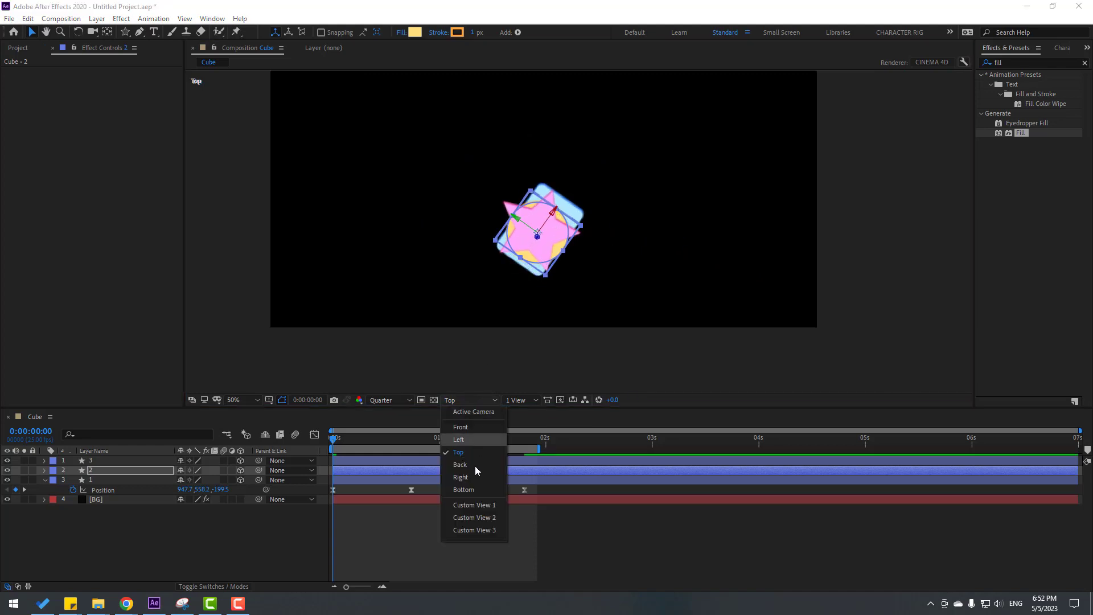
pyautogui.click(469, 505)
pyautogui.scroll(2, 649, 298)
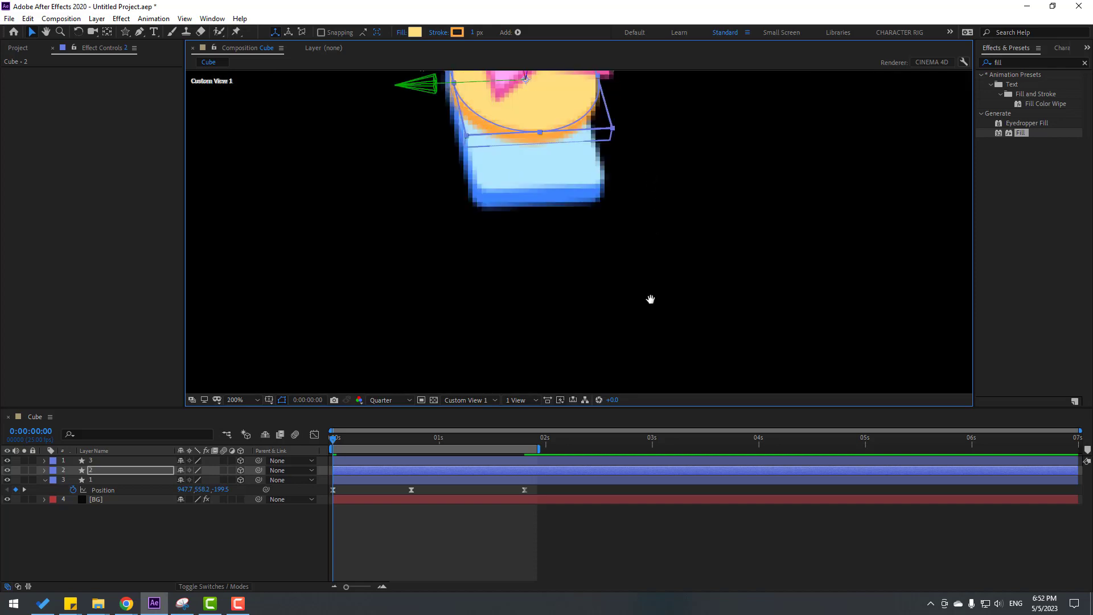
pyautogui.click(463, 401)
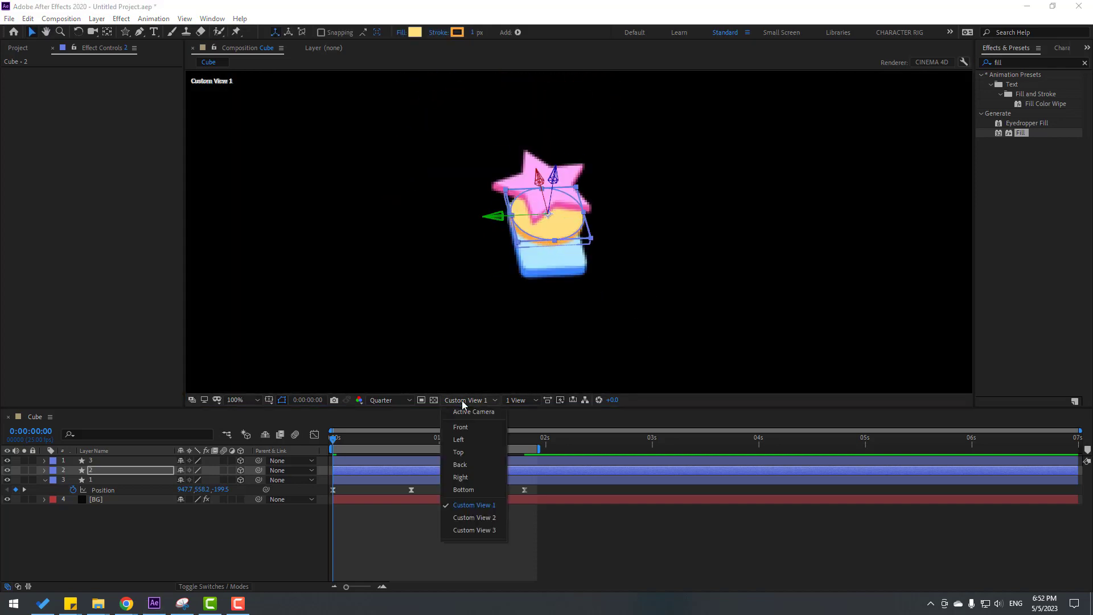
pyautogui.click(463, 414)
pyautogui.scroll(-2, 491, 295)
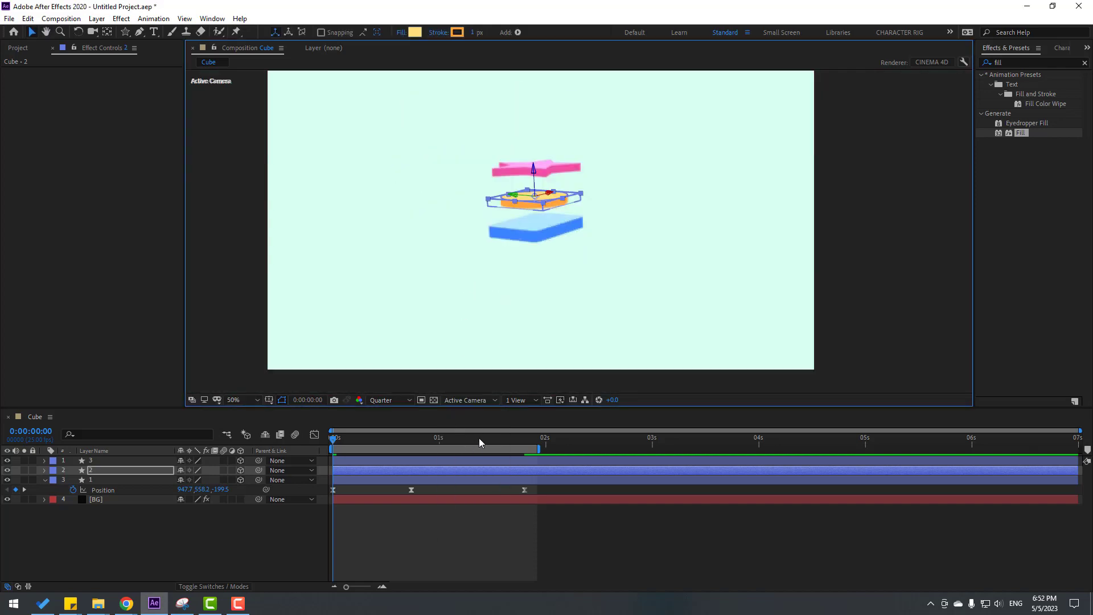
# - Start Position keyframing on the circle at 0:00:00:00 and set its Y position to 491.8
pyautogui.click(114, 472)
pyautogui.press('p')
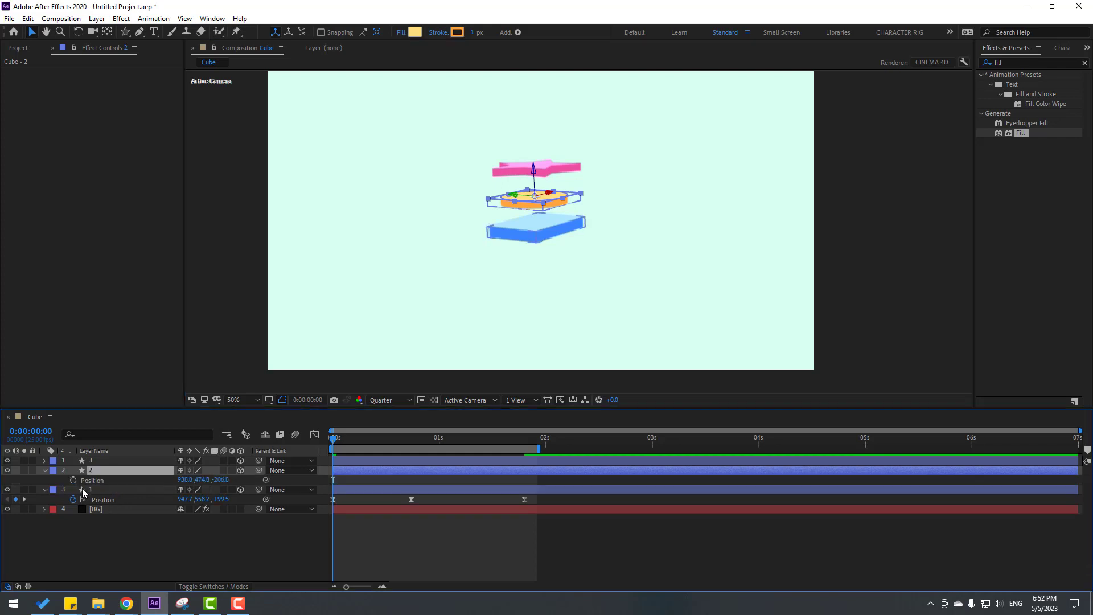
pyautogui.click(74, 481)
pyautogui.scroll(2, 461, 271)
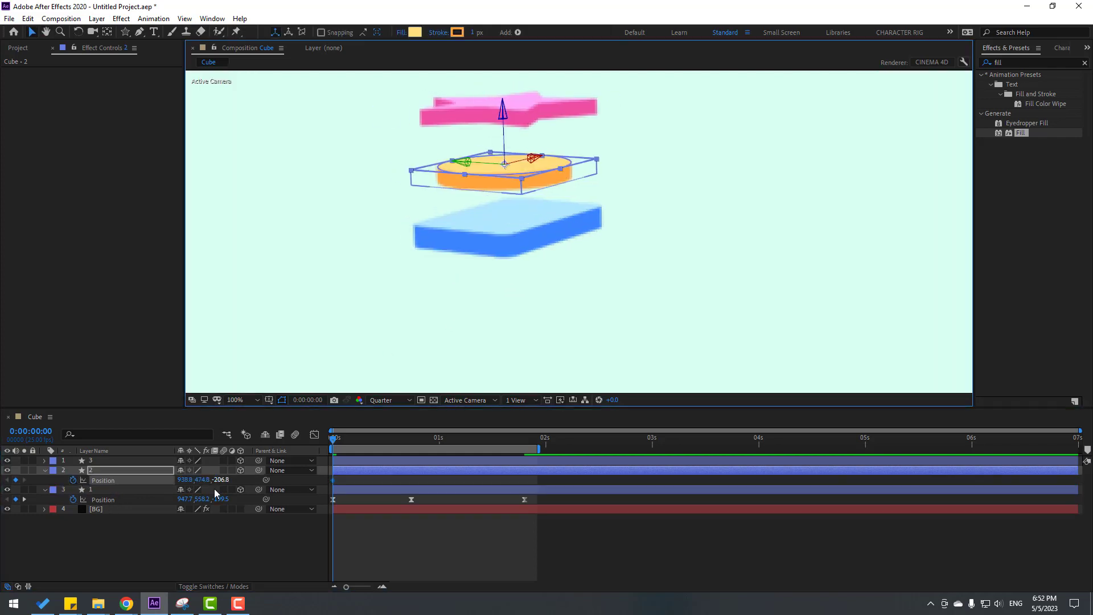
pyautogui.moveTo(203, 484); pyautogui.dragTo(213, 481)
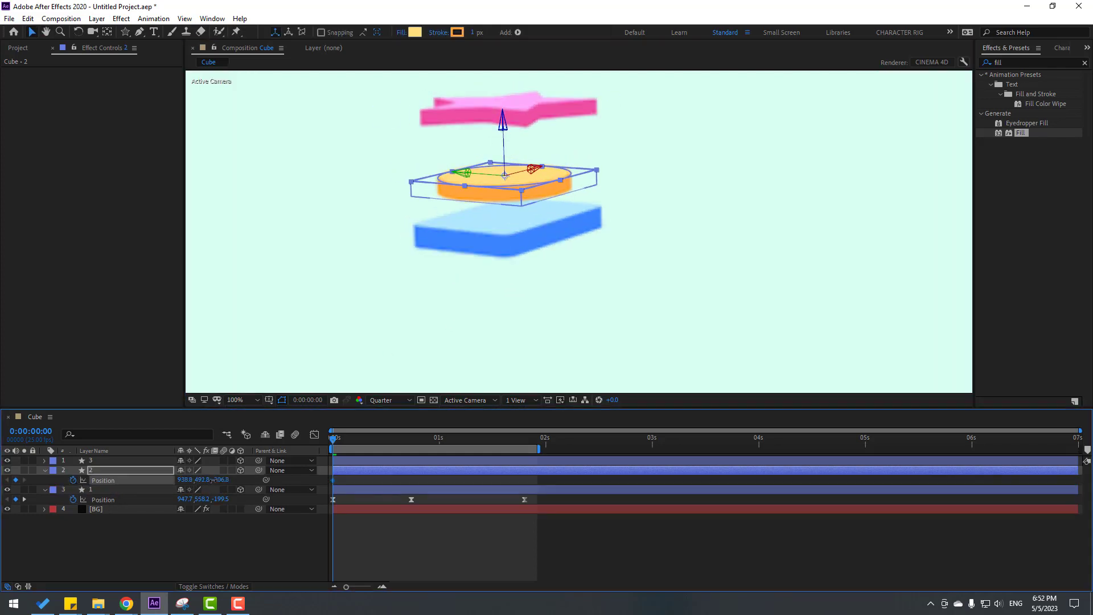
# - Lower the circle to a Y position of 619.8 at 0:00:00:18, and paste a copy of its first Position keyframe at 0:00:01:20
pyautogui.moveTo(341, 439); pyautogui.dragTo(410, 442)
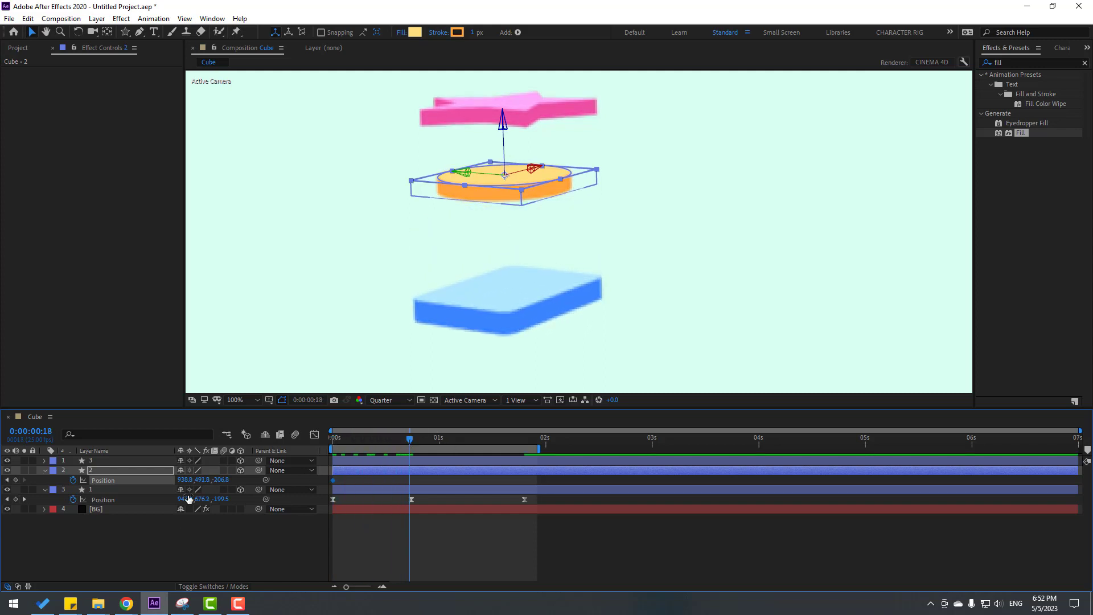
pyautogui.moveTo(201, 480); pyautogui.dragTo(275, 481)
pyautogui.moveTo(422, 447); pyautogui.dragTo(525, 439)
pyautogui.click(357, 493)
pyautogui.click(333, 480)
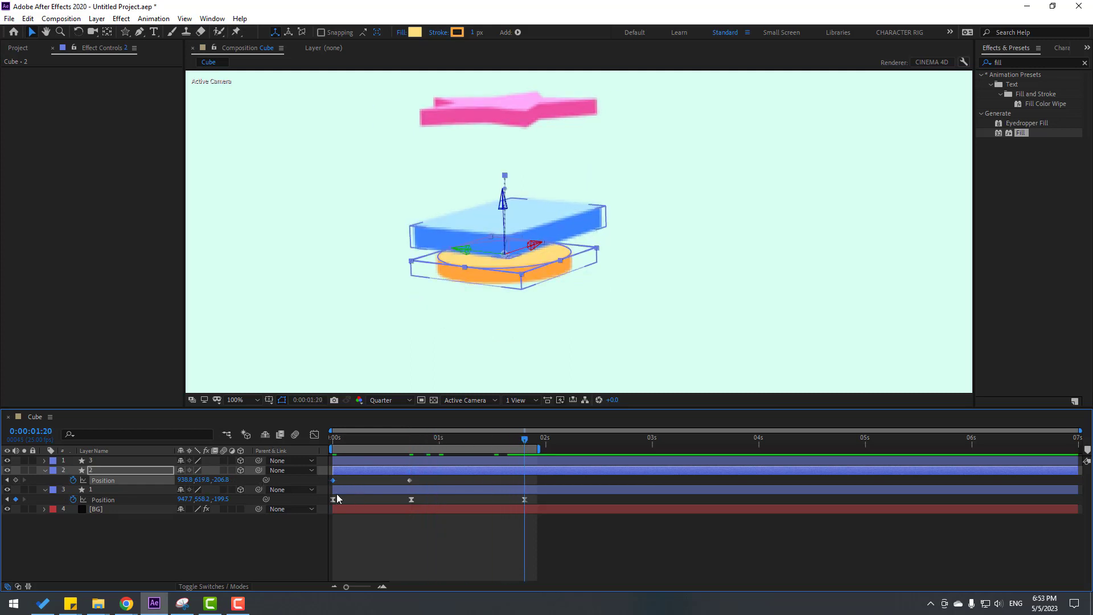
pyautogui.hotkey('ctrl', 'c')
pyautogui.hotkey('ctrl', 'v')
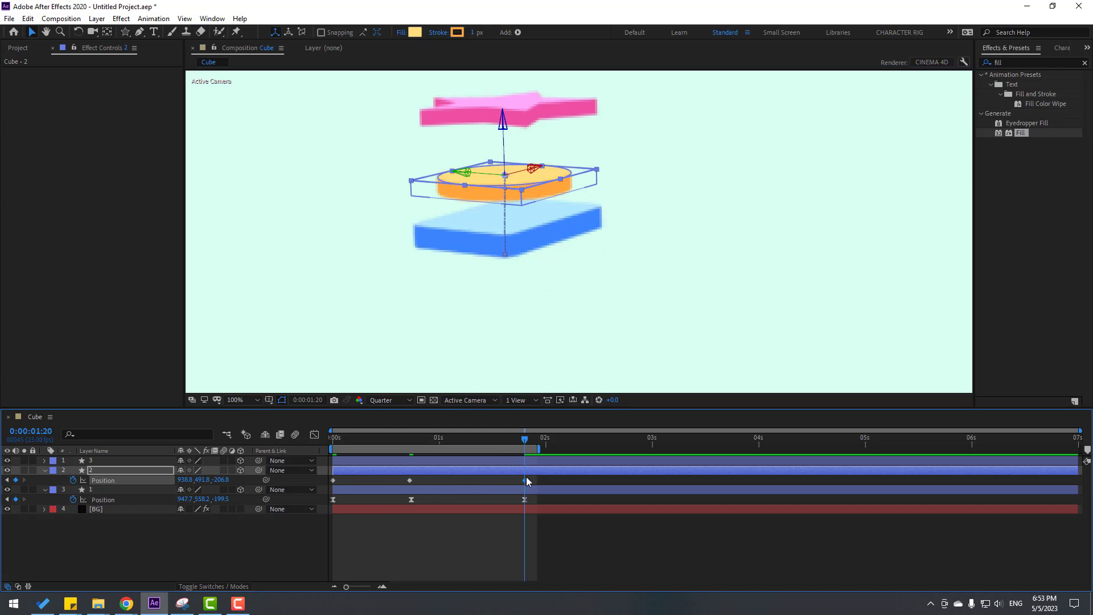
# - Apply Easy Ease to all three Position keyframes of the circle
pyautogui.click(346, 486)
pyautogui.click(333, 480)
pyautogui.rightClick(332, 480)
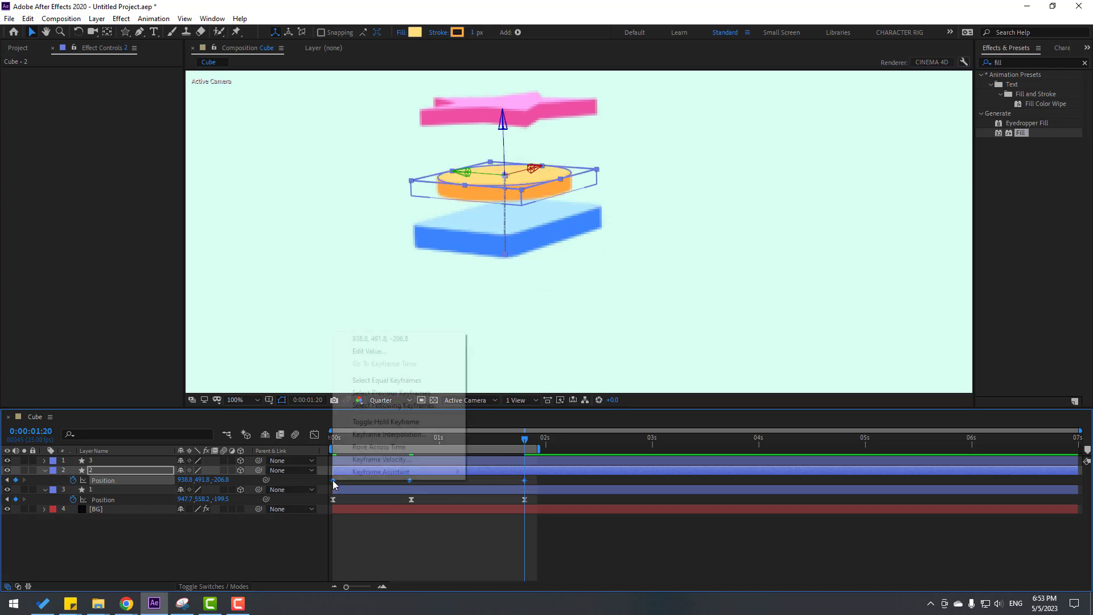
pyautogui.moveTo(456, 472)
pyautogui.click(496, 509)
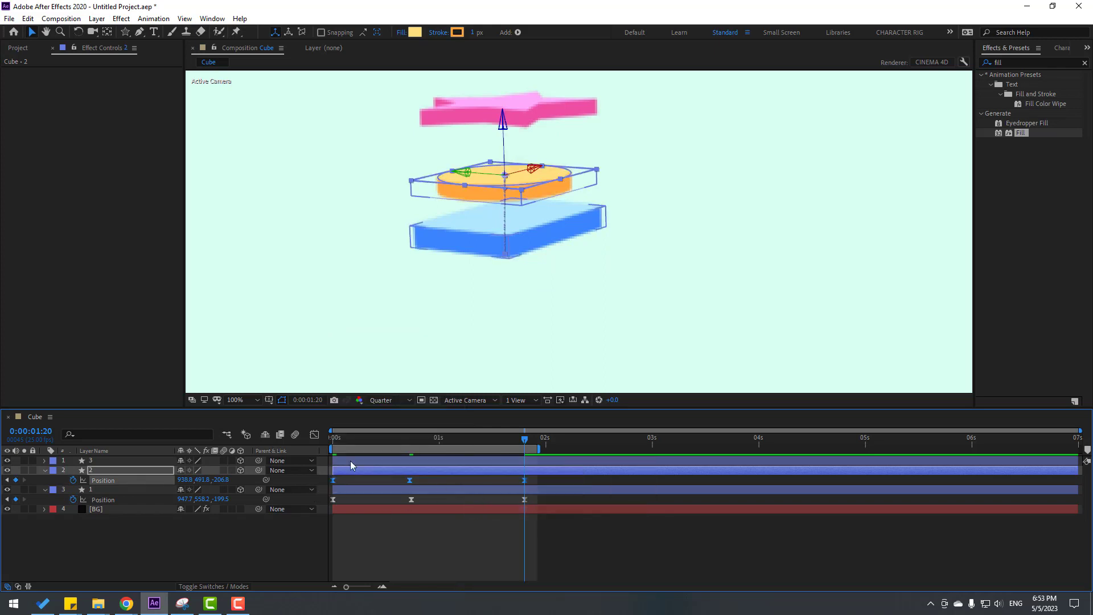
# - Lengthen the easing around the circle's middle Position keyframe in the speed graph, preview it, and leave the Graph Editor
pyautogui.click(314, 435)
pyautogui.moveTo(397, 556); pyautogui.dragTo(499, 561)
pyautogui.press('space')
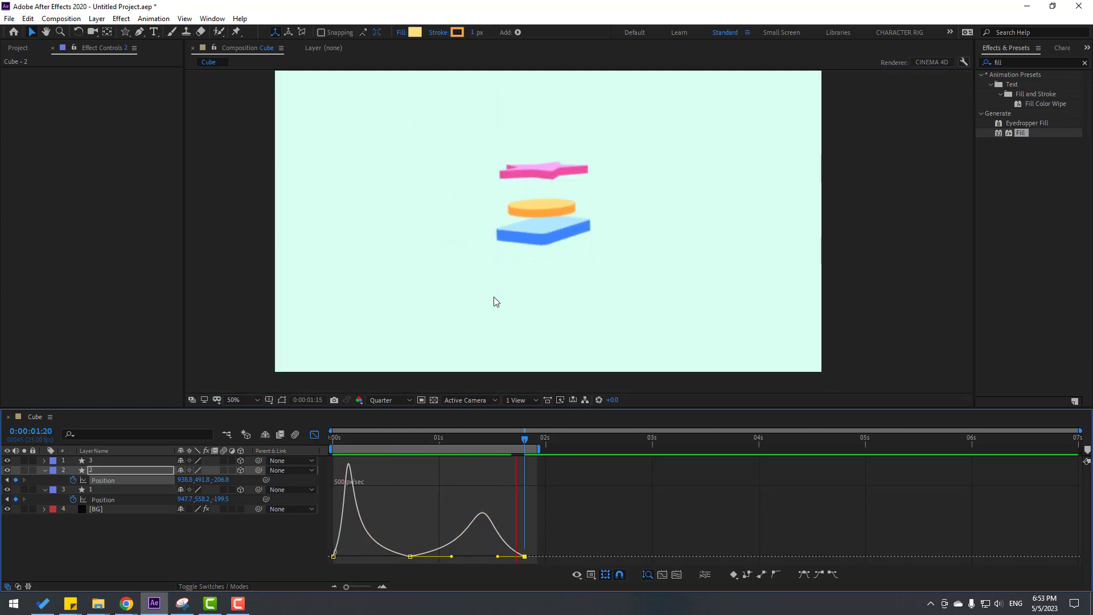
pyautogui.press('space')
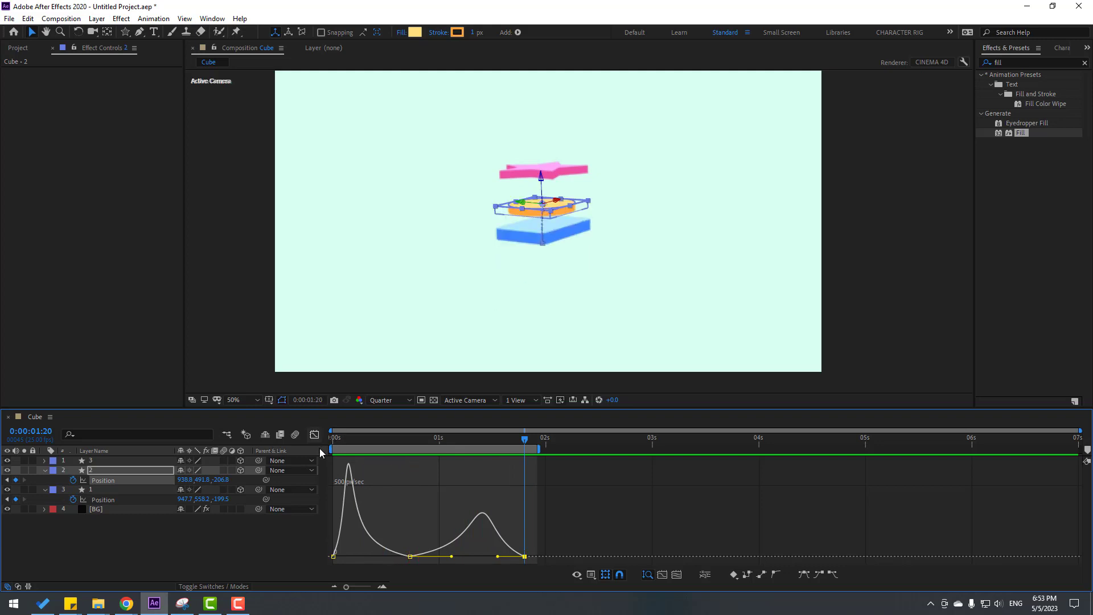
pyautogui.hotkey('shift', 'F3')
# - Delay all three Position keyframes of the circle by about 3 frames and extend the work area to about 2.5 seconds
pyautogui.moveTo(541, 481); pyautogui.dragTo(484, 485)
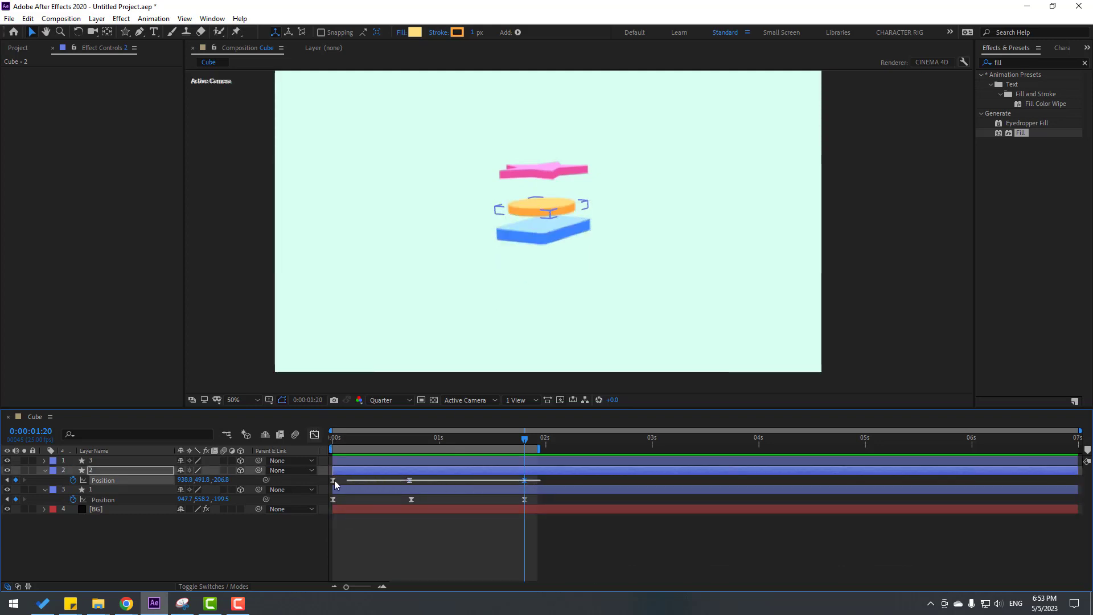
pyautogui.moveTo(334, 480); pyautogui.dragTo(346, 484)
pyautogui.moveTo(538, 449); pyautogui.dragTo(594, 448)
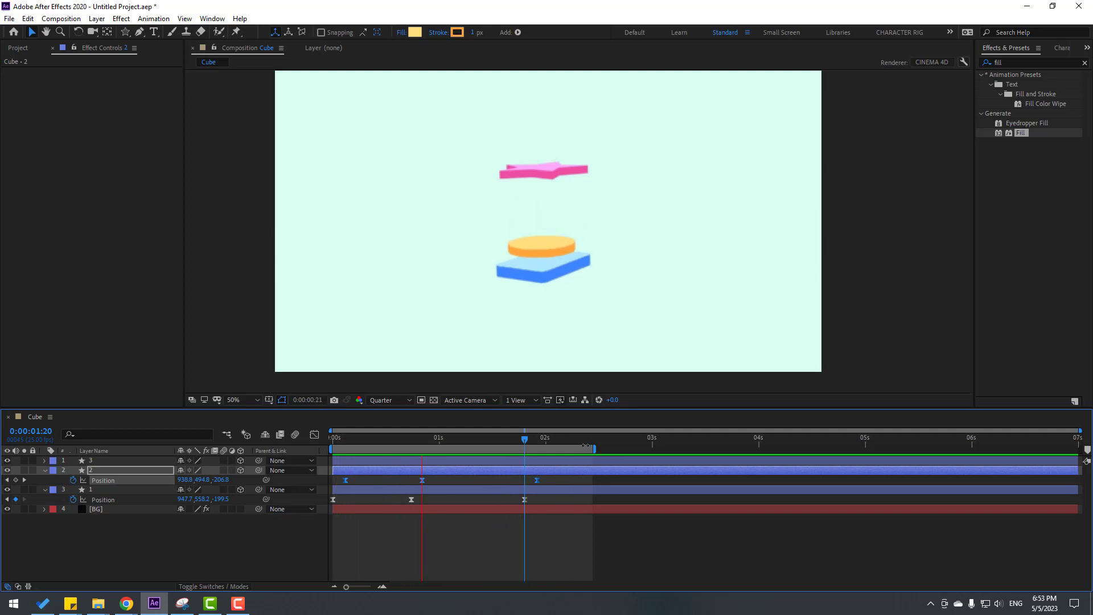
# - Pull the circle's last Position keyframe back to about 0:00:01:21 and preview the motion
pyautogui.click(541, 480)
pyautogui.moveTo(541, 481); pyautogui.dragTo(519, 480)
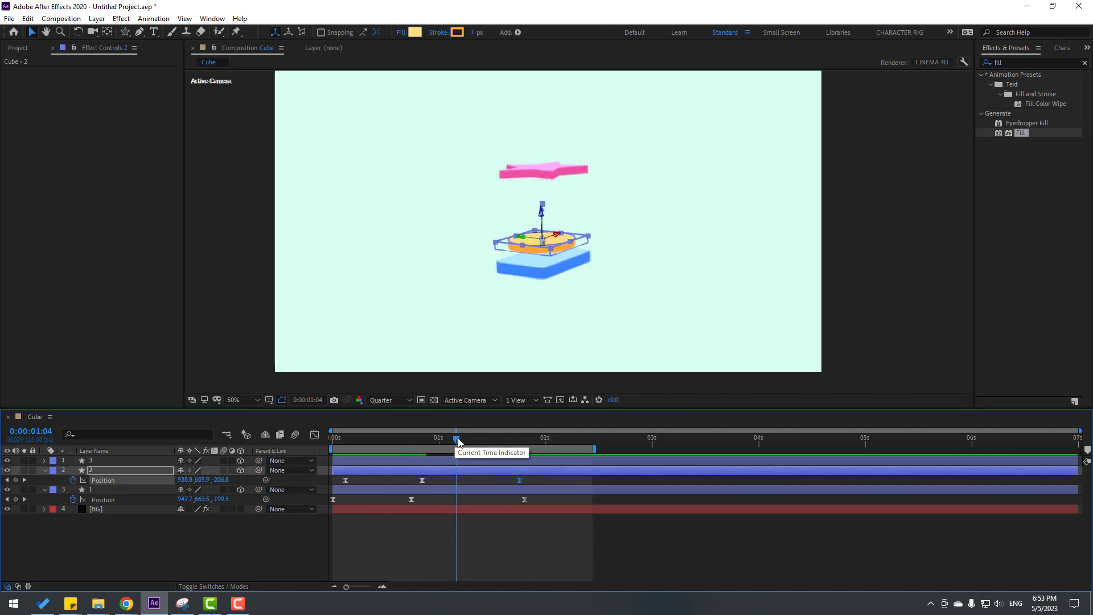
pyautogui.moveTo(496, 442)
pyautogui.mouseDown()
pyautogui.moveTo(511, 442)
pyautogui.moveTo(483, 443)
pyautogui.mouseUp()
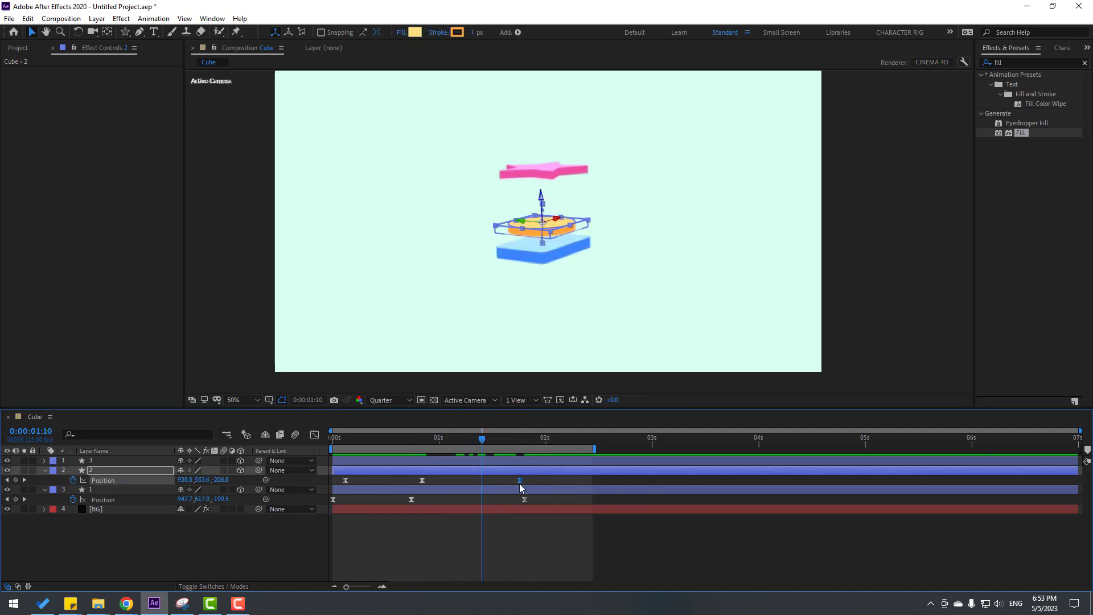
pyautogui.click(537, 535)
pyautogui.press('space')
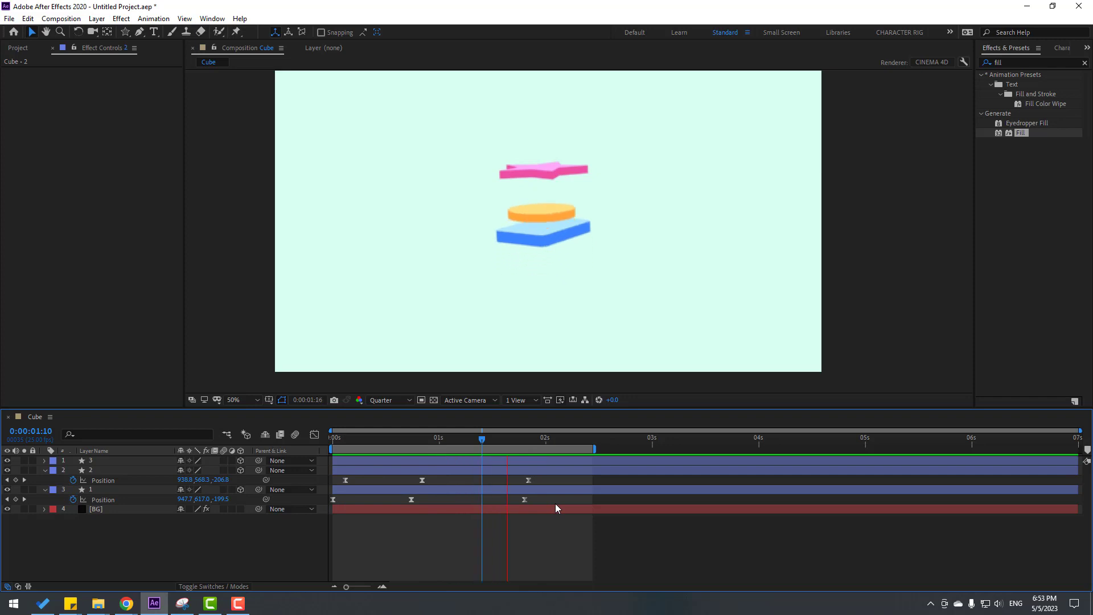
# - Move the circle's middle Position keyframe to about 0:00:00:24 and preview the animation
pyautogui.click(453, 441)
pyautogui.moveTo(455, 441); pyautogui.dragTo(481, 441)
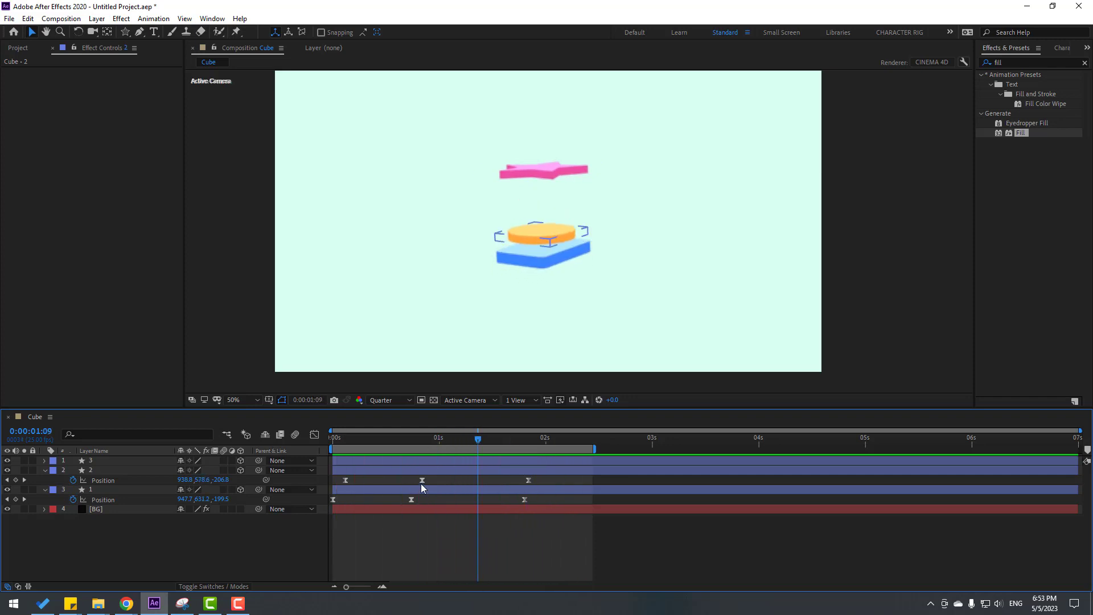
pyautogui.moveTo(422, 483); pyautogui.dragTo(435, 483)
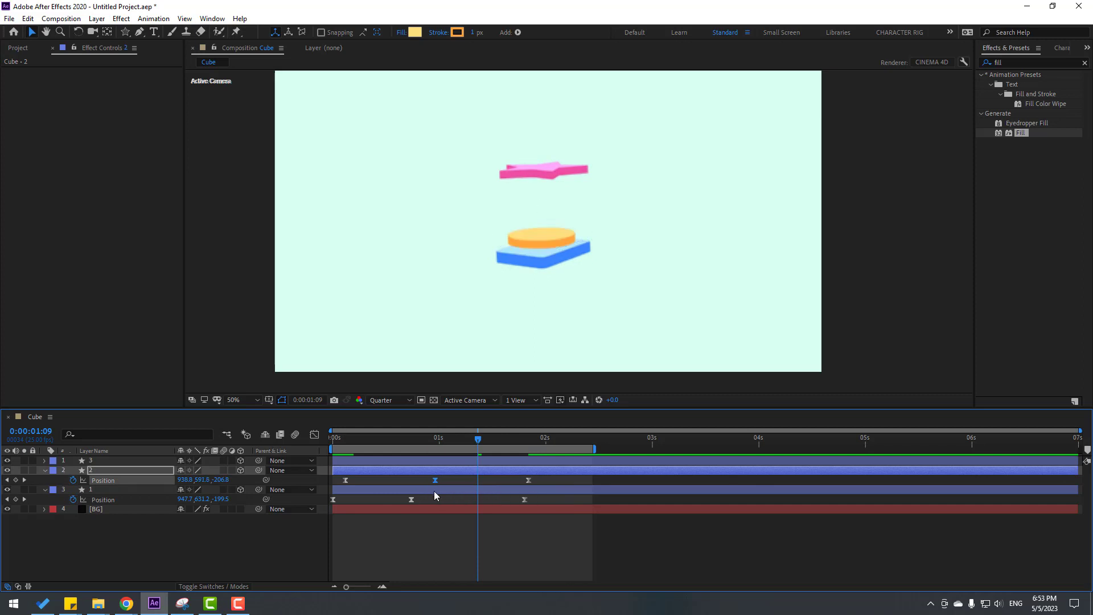
pyautogui.press('space')
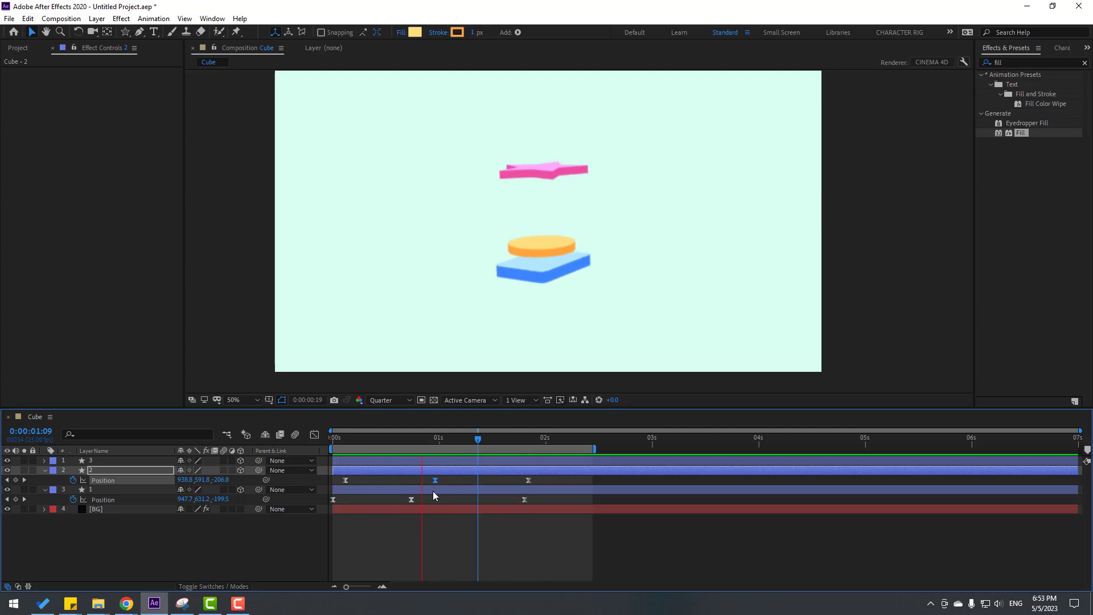
pyautogui.click(438, 438)
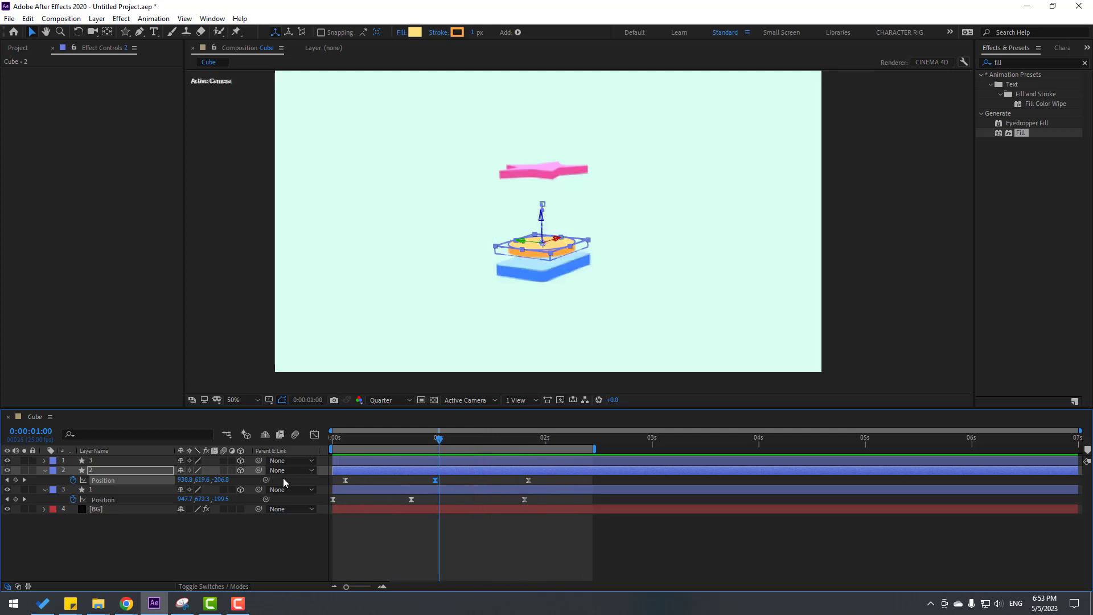
# - Lower the star layer 3 to a Y position of 416.2 at 0:00:00:00 and set its first Position keyframe
pyautogui.click(98, 462)
pyautogui.press('p')
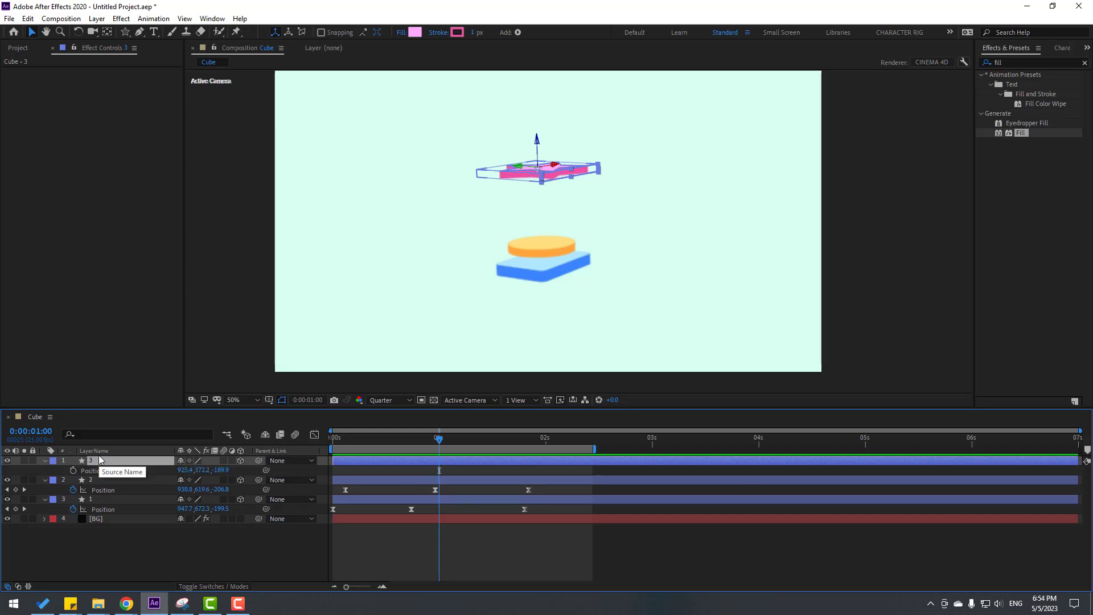
pyautogui.moveTo(454, 435); pyautogui.dragTo(320, 450)
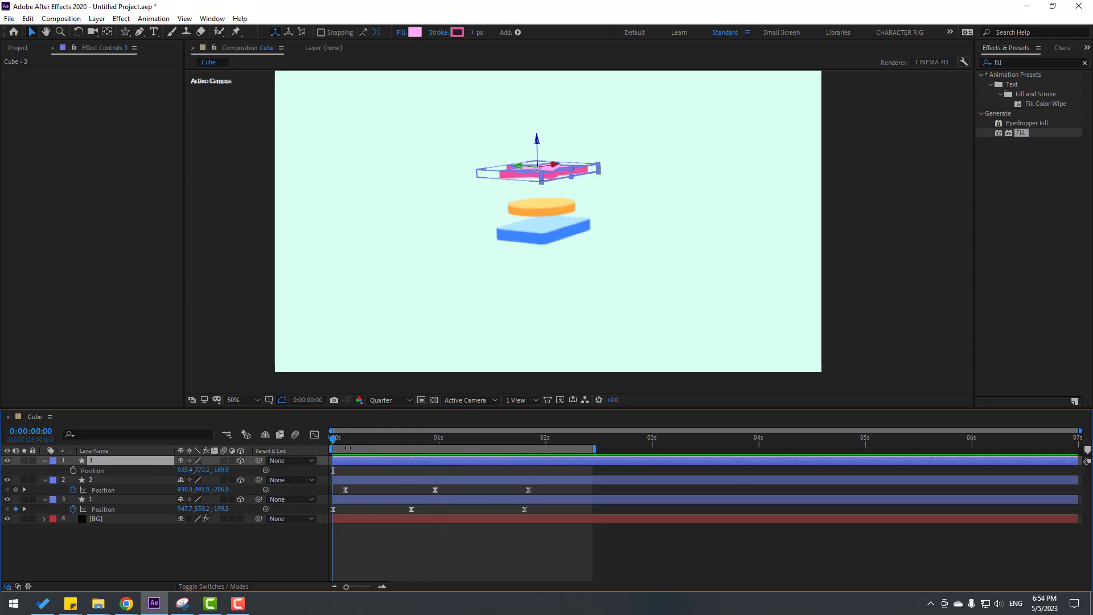
pyautogui.moveTo(204, 470); pyautogui.dragTo(228, 470)
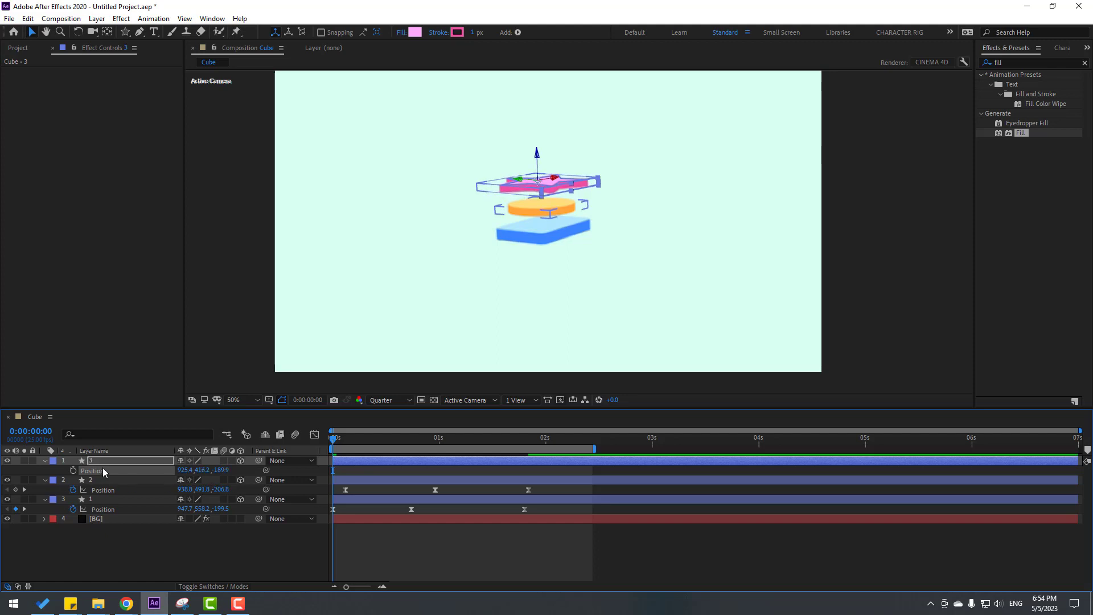
pyautogui.click(73, 470)
# - Keyframe the star lower at 0:00:00:24, just above the circle, with a Y position of 548.2
pyautogui.moveTo(392, 438); pyautogui.dragTo(431, 440)
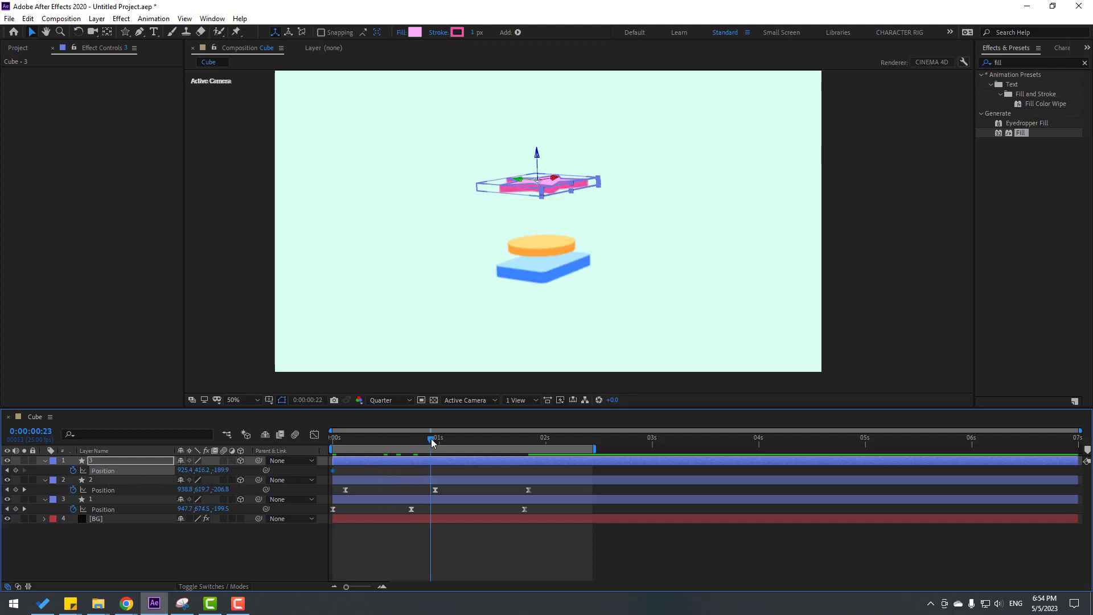
pyautogui.moveTo(207, 477); pyautogui.dragTo(271, 474)
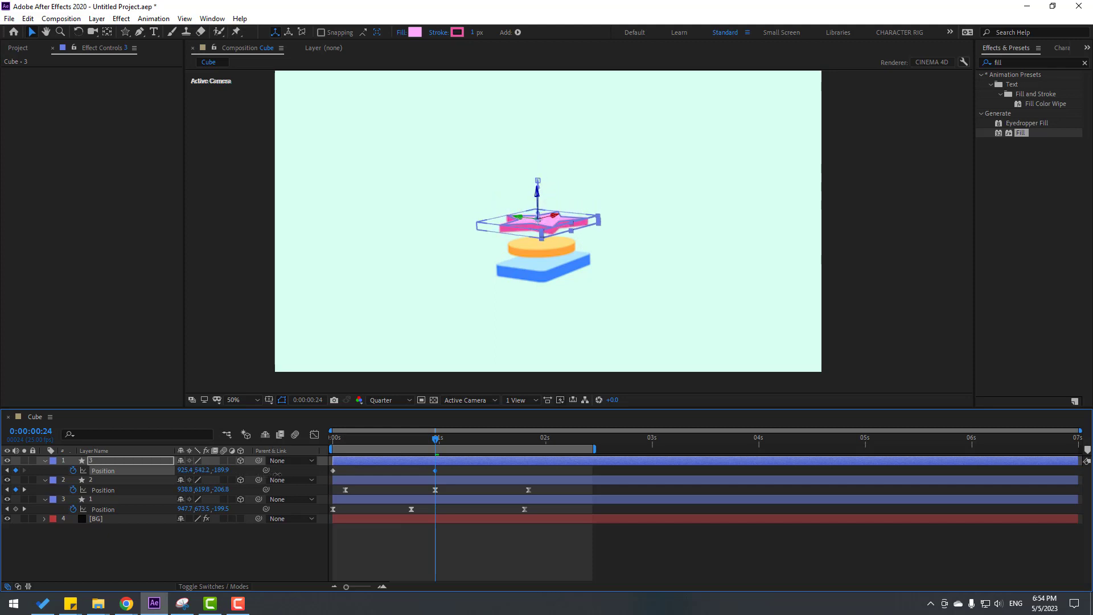
pyautogui.click(503, 550)
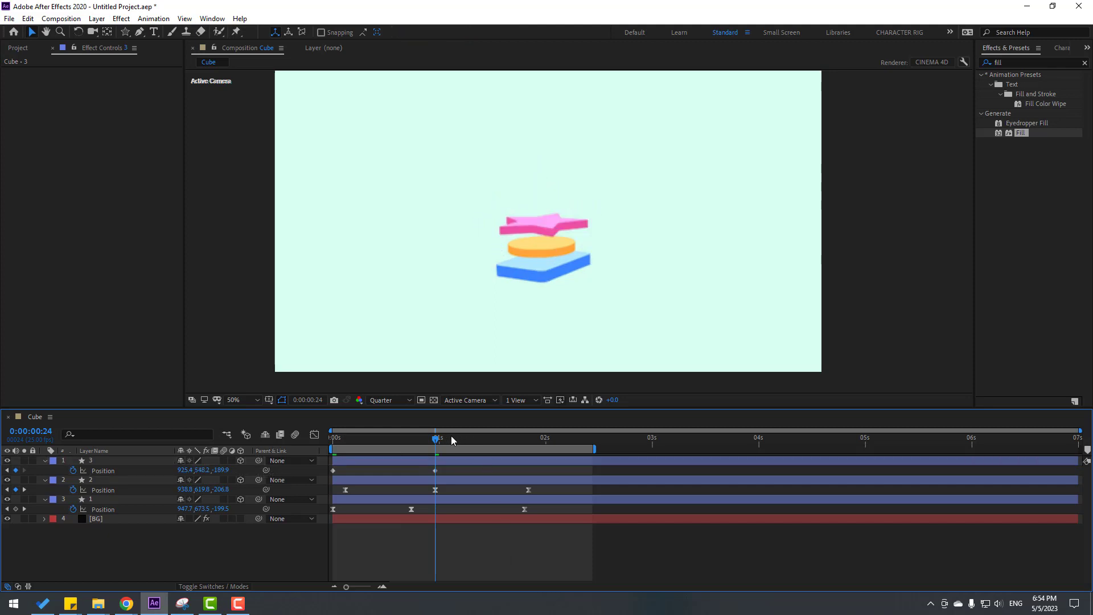
# - Copy the star's first Position keyframe to 0:00:01:21
pyautogui.moveTo(451, 436); pyautogui.dragTo(529, 439)
pyautogui.moveTo(358, 470); pyautogui.dragTo(316, 483)
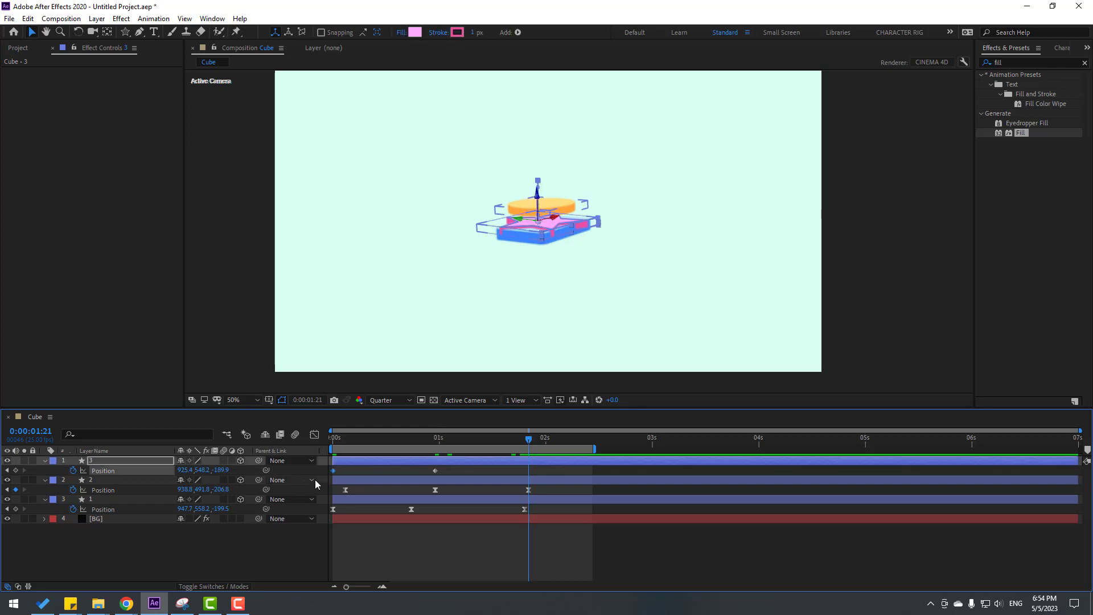
pyautogui.hotkey('ctrl', 'c')
pyautogui.hotkey('ctrl', 'v')
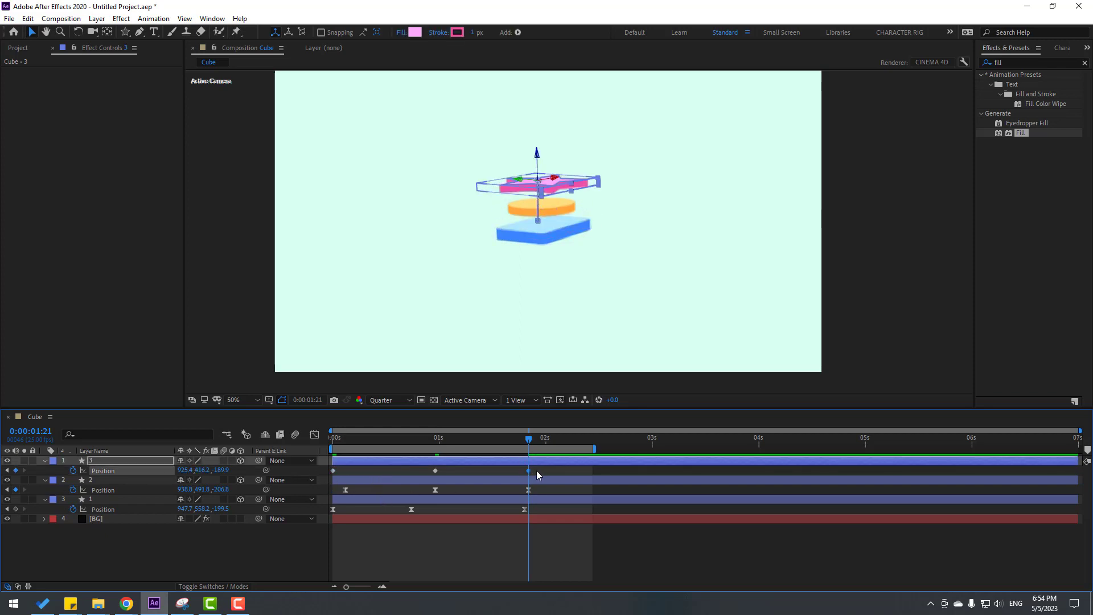
# - Apply Easy Ease to the star's three Position keyframes and delay them all by about 6 frames
pyautogui.rightClick(335, 470)
pyautogui.moveTo(433, 462)
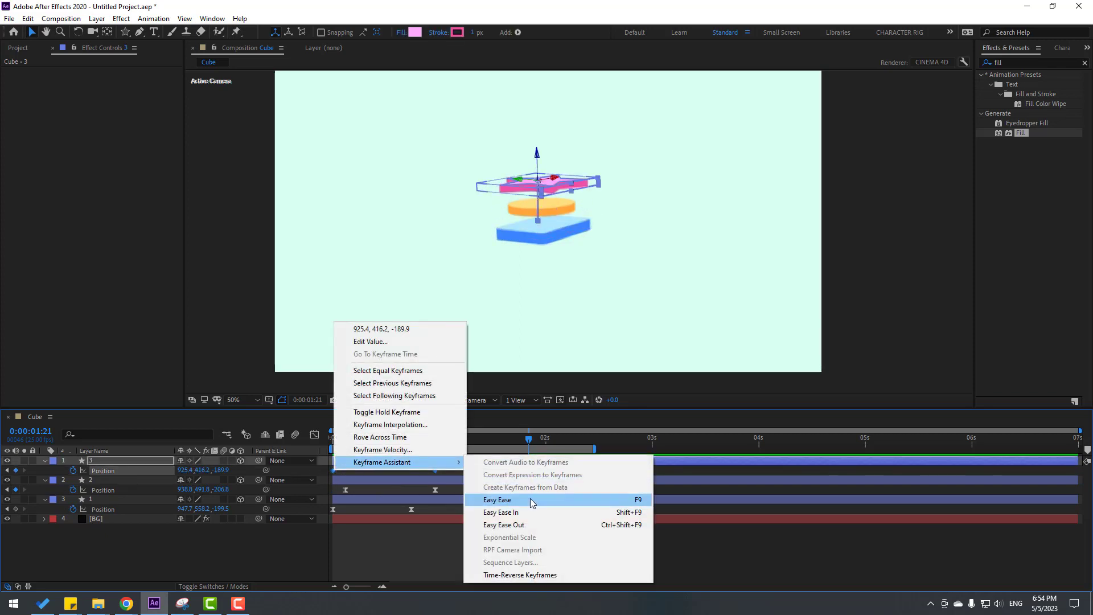
pyautogui.click(531, 500)
pyautogui.moveTo(333, 475); pyautogui.dragTo(532, 442)
# - Lengthen the easing into the star's middle and last Position keyframes in the speed graph and preview the motion
pyautogui.click(314, 435)
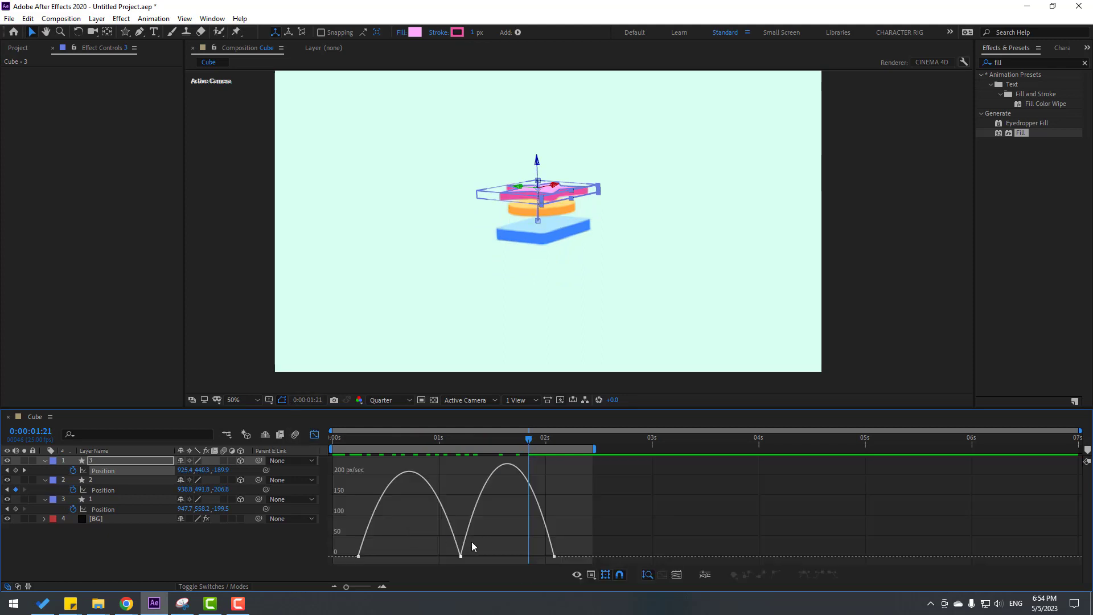
pyautogui.moveTo(445, 557); pyautogui.dragTo(486, 554)
pyautogui.press('space')
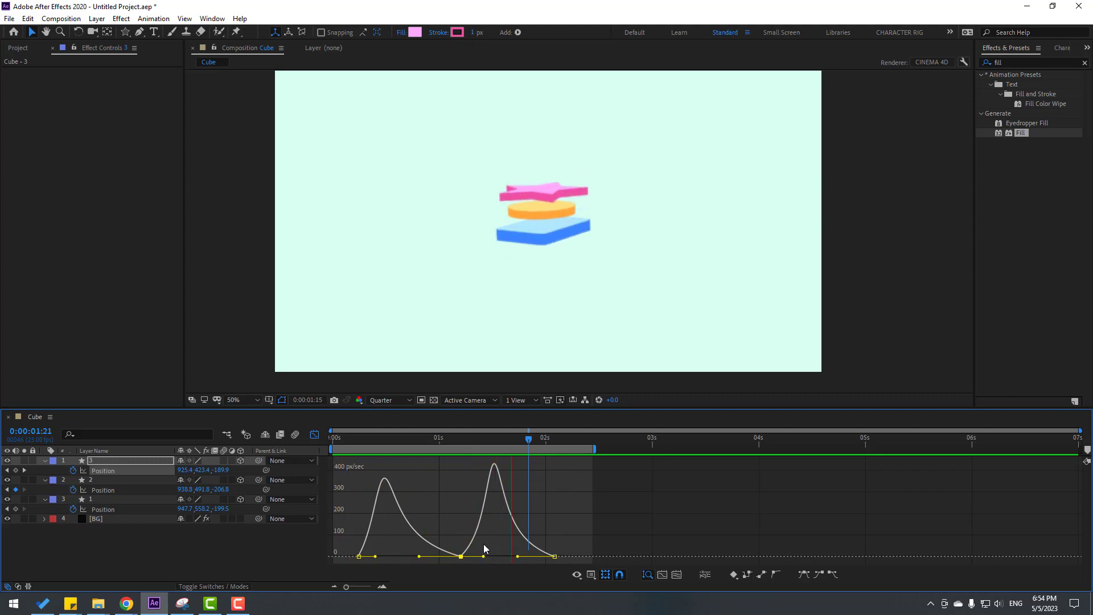
pyautogui.press('space')
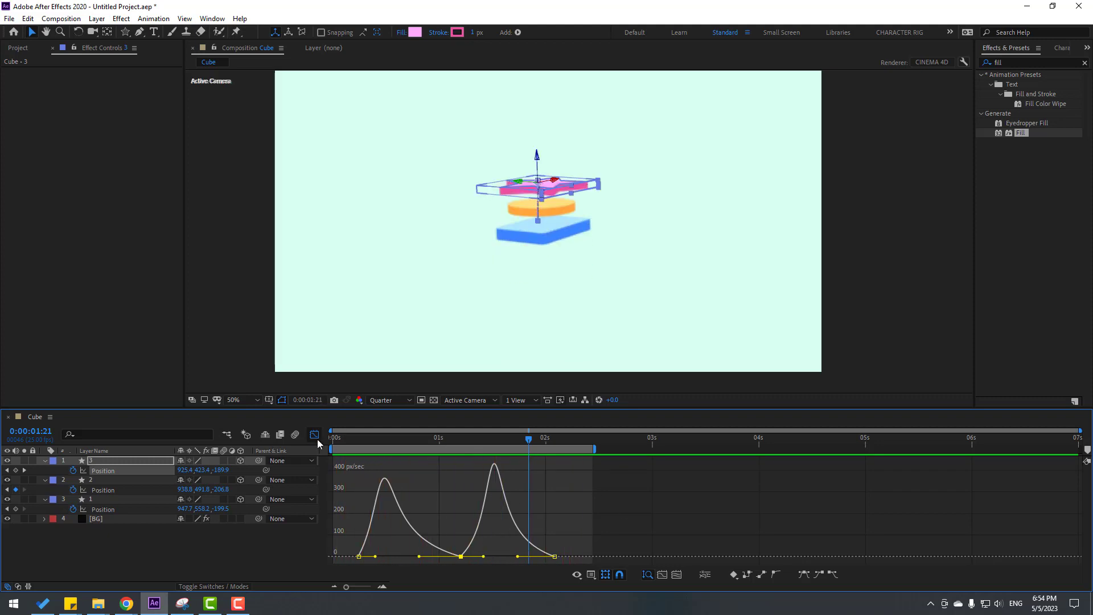
pyautogui.click(314, 434)
# - Keyframe the rectangle's X Rotation at 0:00:00:00 and set it to -67° at 0:00:00:19
pyautogui.press('Home')
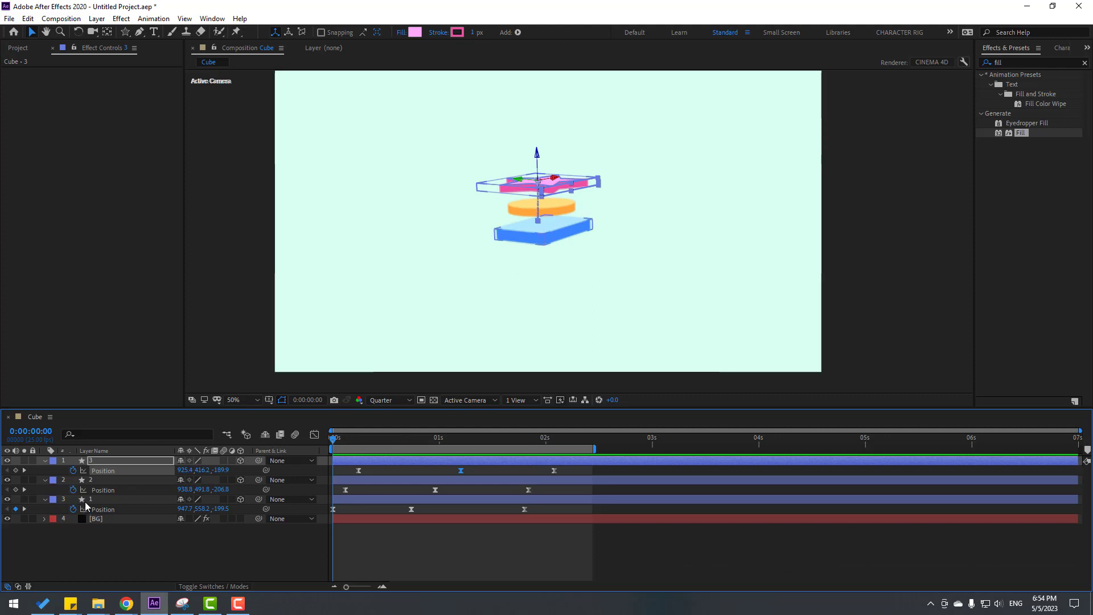
pyautogui.click(125, 499)
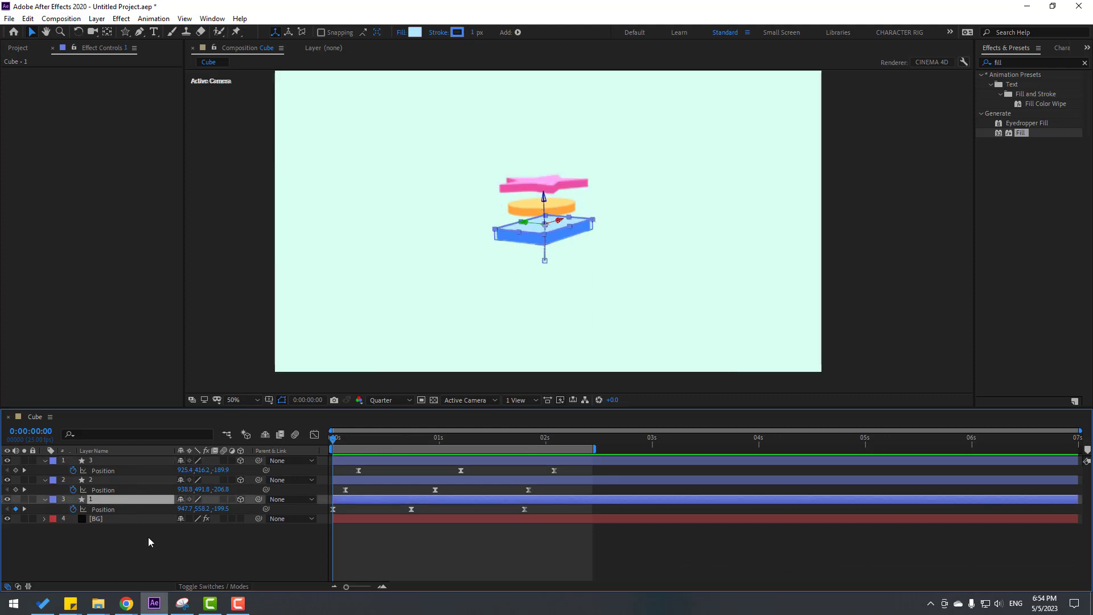
pyautogui.hotkey('shift', 'r')
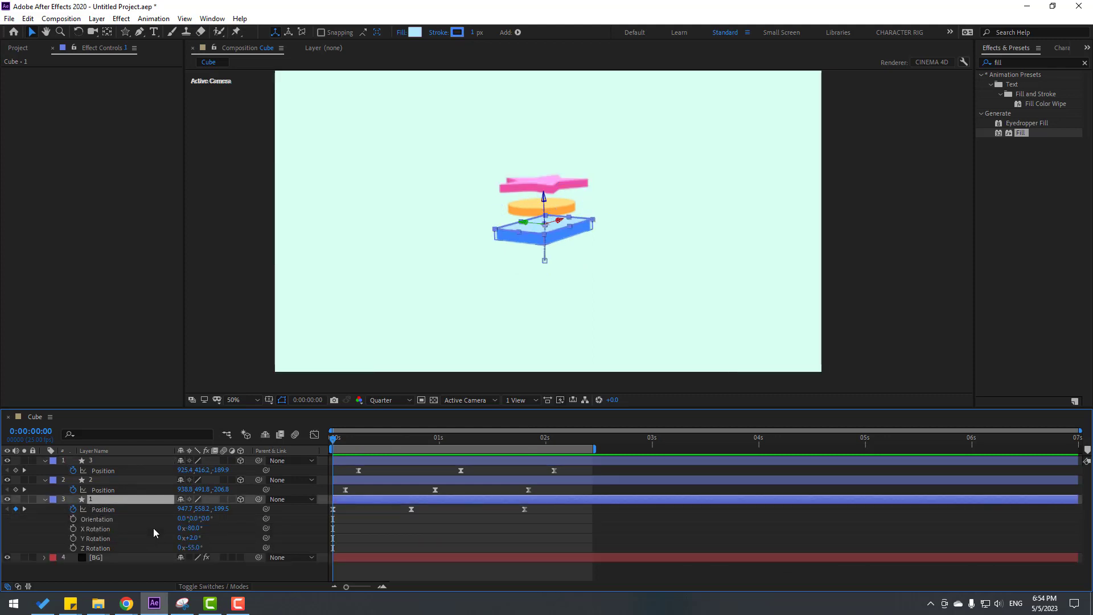
pyautogui.click(73, 529)
pyautogui.moveTo(348, 438); pyautogui.dragTo(414, 440)
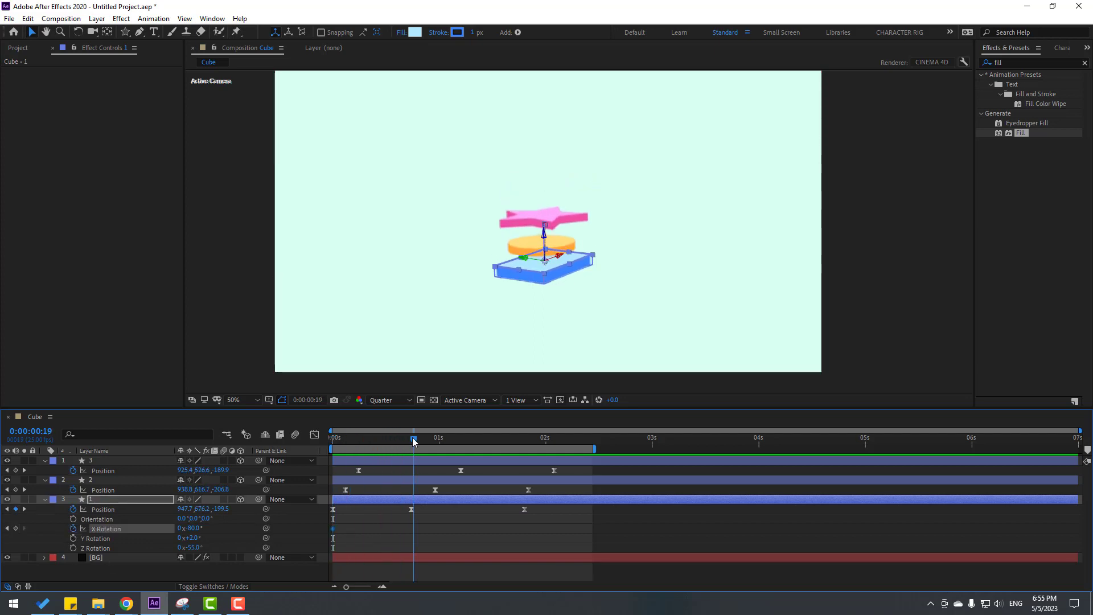
pyautogui.moveTo(195, 531); pyautogui.dragTo(200, 528)
pyautogui.click(438, 530)
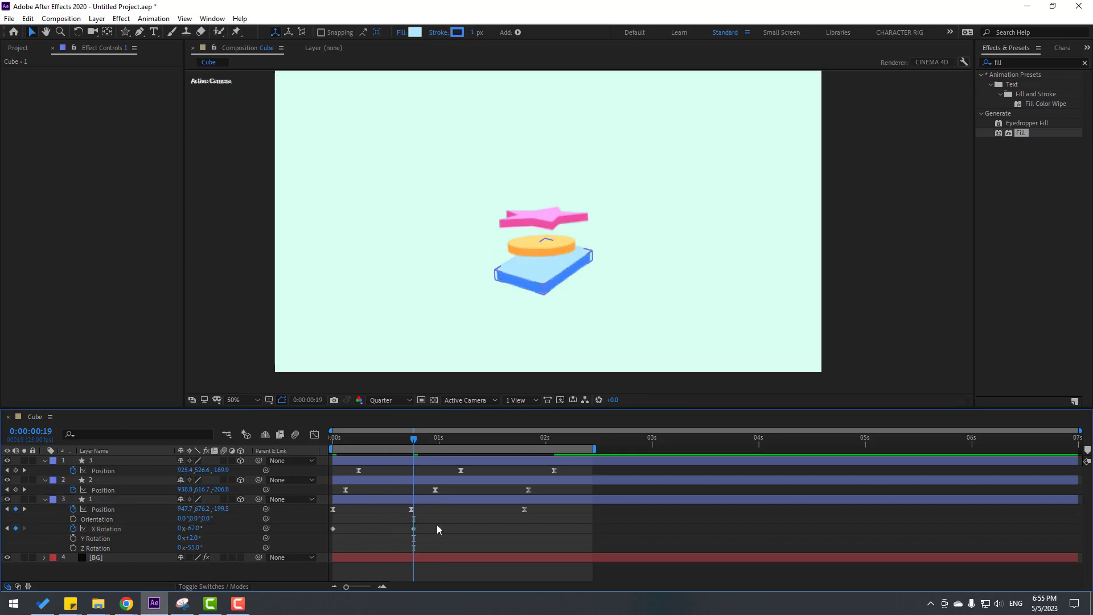
# - Copy the rectangle's first X Rotation keyframe to 0:00:01:20
pyautogui.moveTo(410, 443); pyautogui.dragTo(525, 442)
pyautogui.click(364, 501)
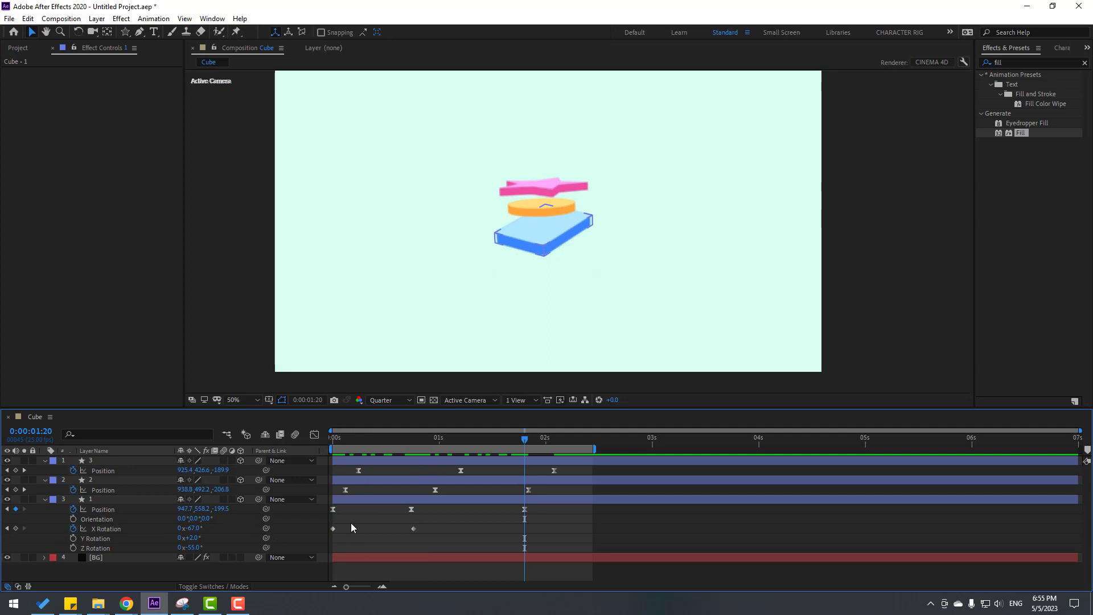
pyautogui.click(333, 528)
# - Apply Easy Ease to the rectangle's three X Rotation keyframes and preview the tilt
pyautogui.moveTo(414, 528); pyautogui.dragTo(330, 537)
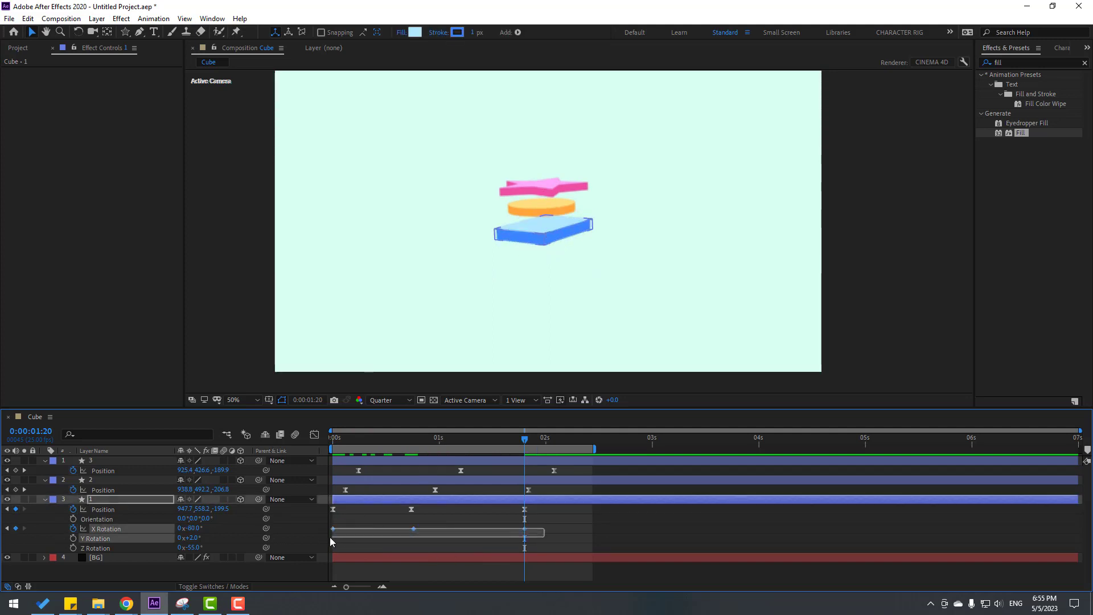
pyautogui.rightClick(333, 529)
pyautogui.moveTo(380, 525)
pyautogui.click(504, 446)
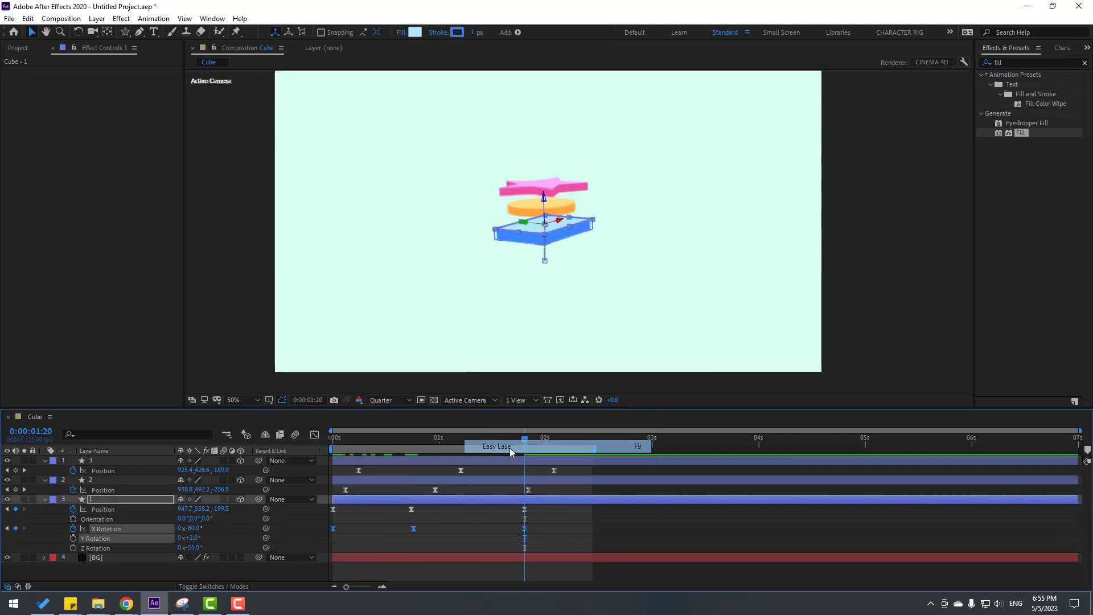
pyautogui.press('space')
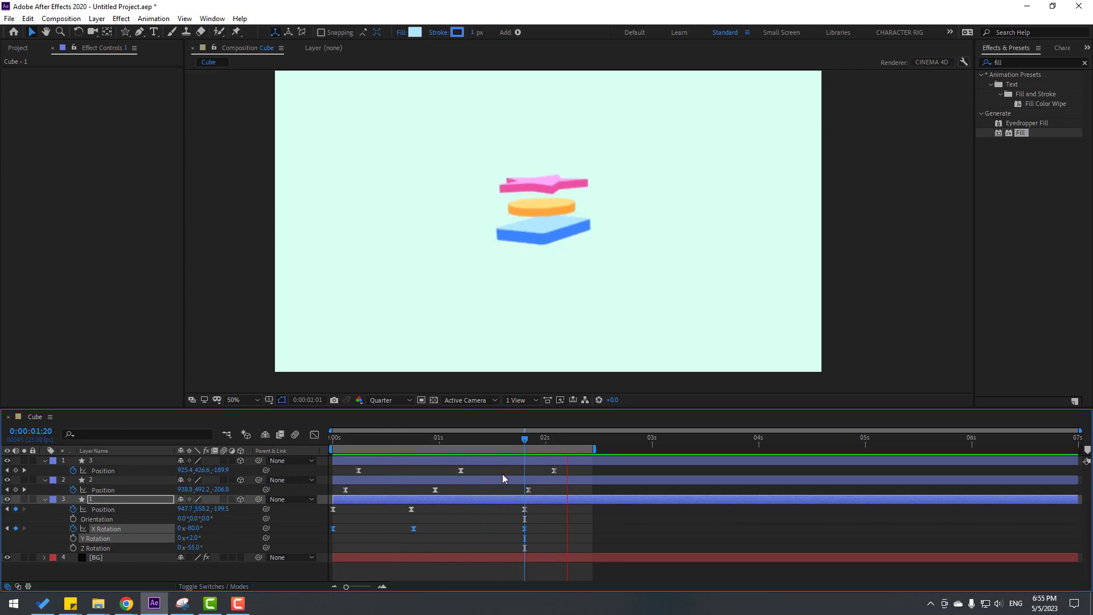
# - Keyframe the rectangle's Z Rotation at 0:00:00:00 and set it to -21° at 0:00:00:19
pyautogui.moveTo(450, 440); pyautogui.dragTo(333, 461)
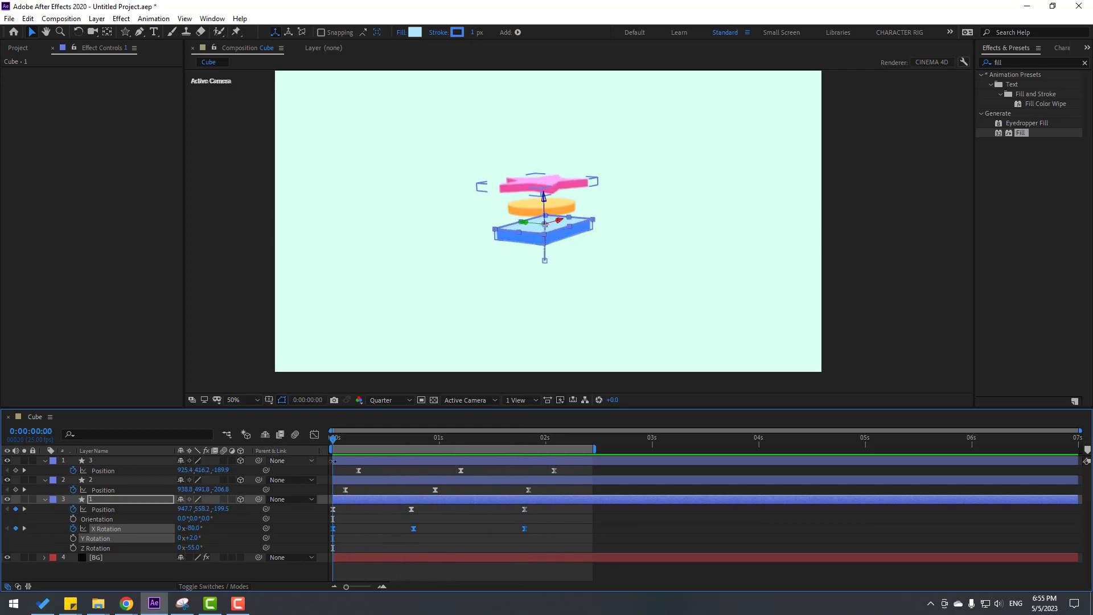
pyautogui.click(73, 575)
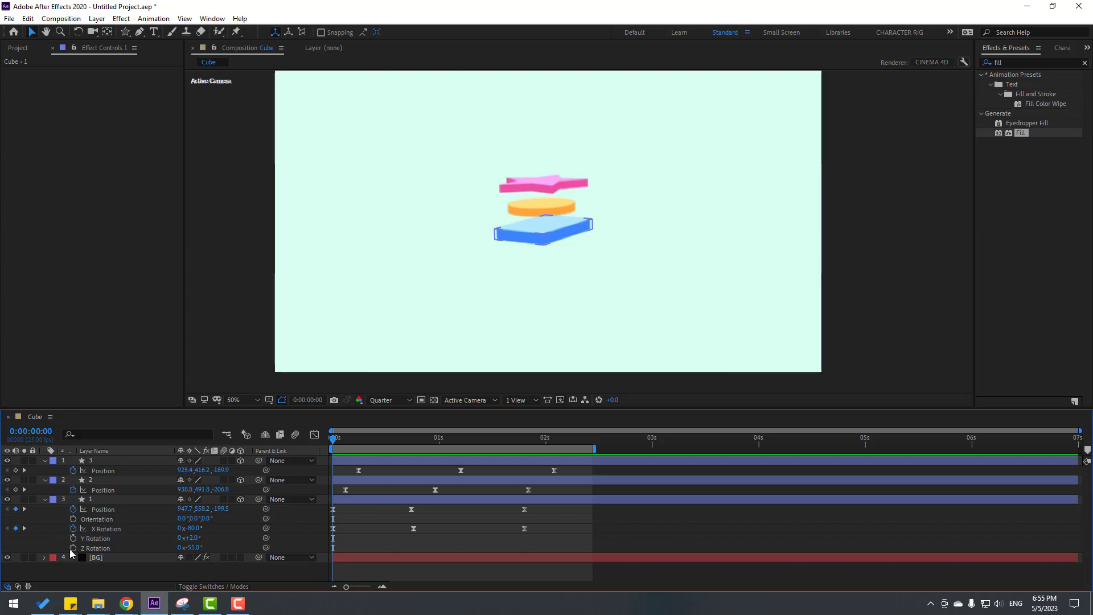
pyautogui.click(73, 548)
pyautogui.moveTo(347, 439); pyautogui.dragTo(416, 441)
pyautogui.click(175, 571)
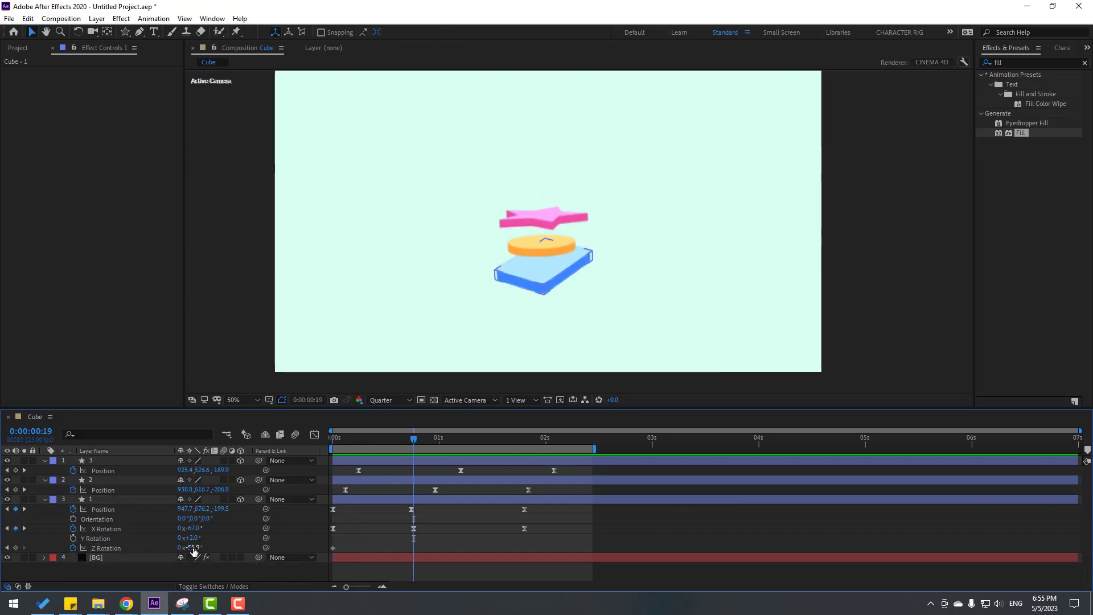
pyautogui.moveTo(188, 547); pyautogui.dragTo(174, 549)
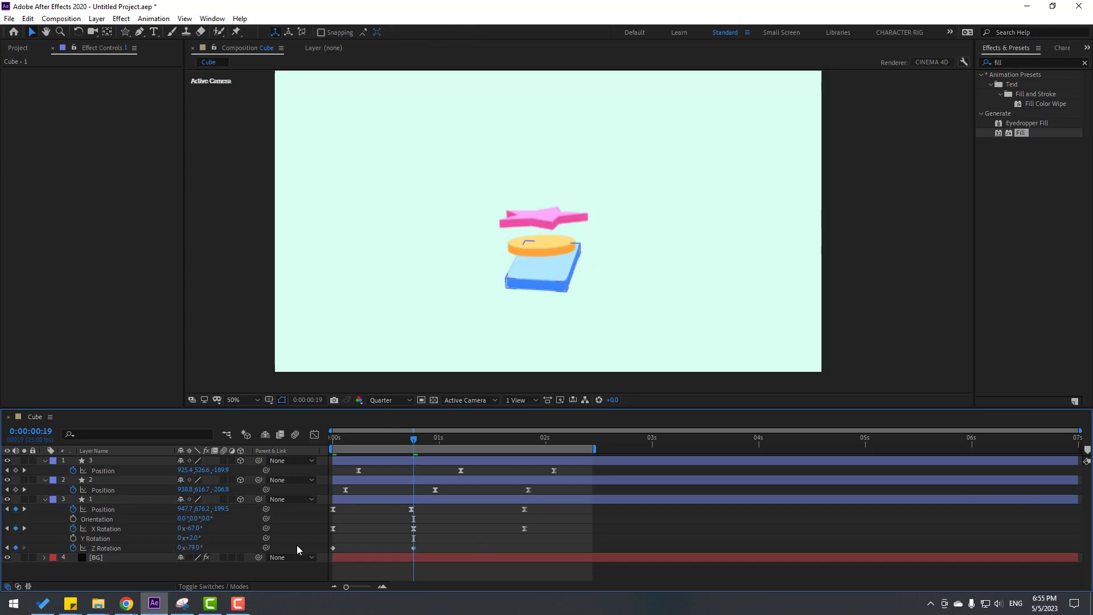
pyautogui.moveTo(199, 548); pyautogui.dragTo(297, 572)
pyautogui.click(297, 569)
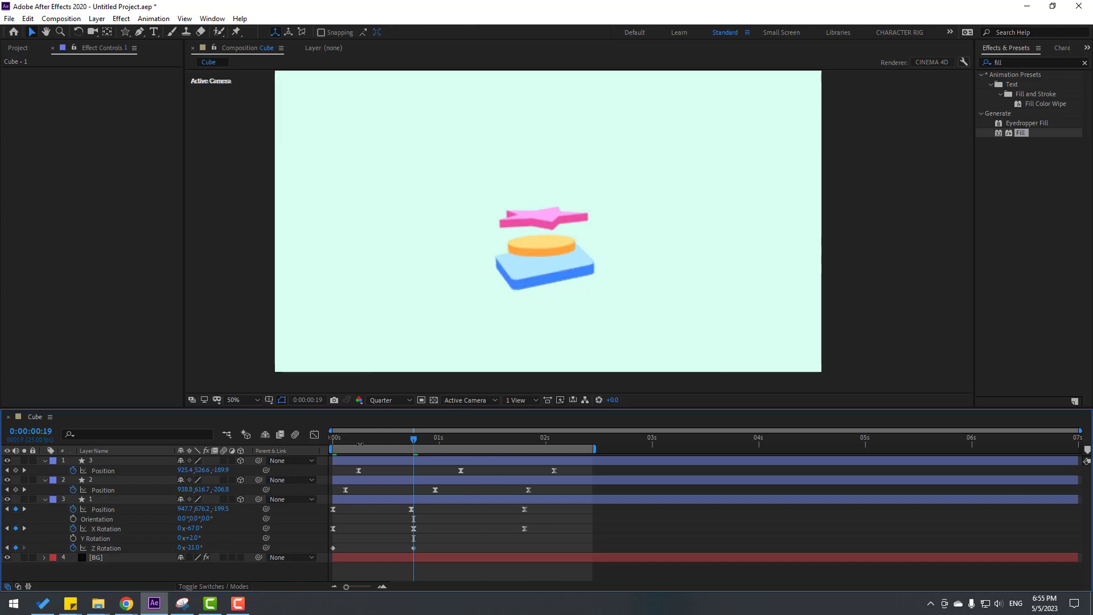
# - Copy the rectangle's first Z Rotation keyframe to 0:00:01:20
pyautogui.moveTo(330, 449); pyautogui.dragTo(525, 452)
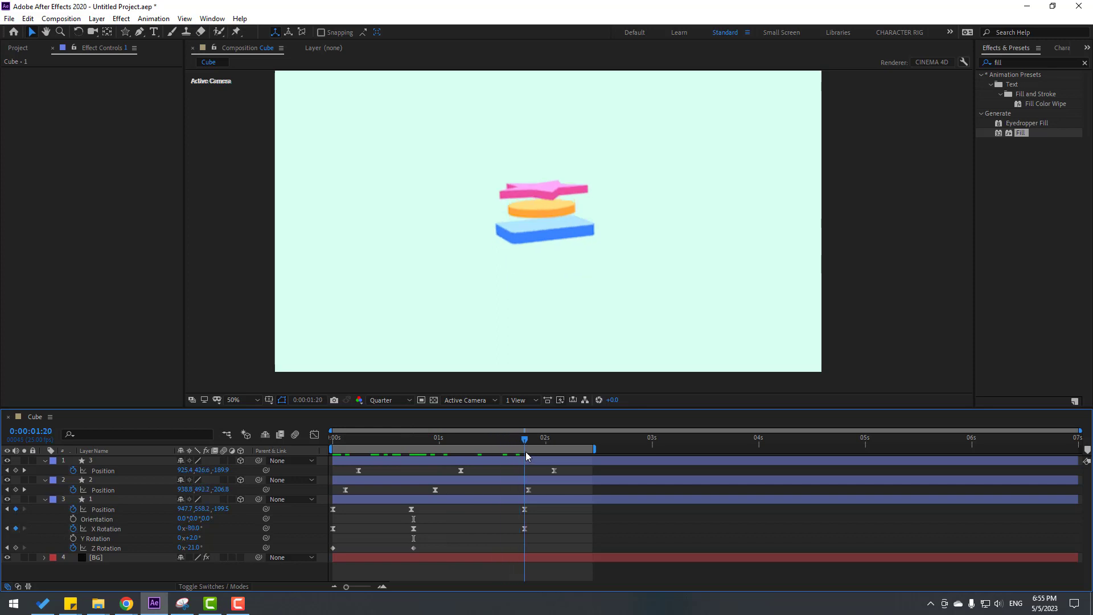
pyautogui.click(333, 548)
pyautogui.hotkey('ctrl', 'c')
pyautogui.hotkey('ctrl', 'v')
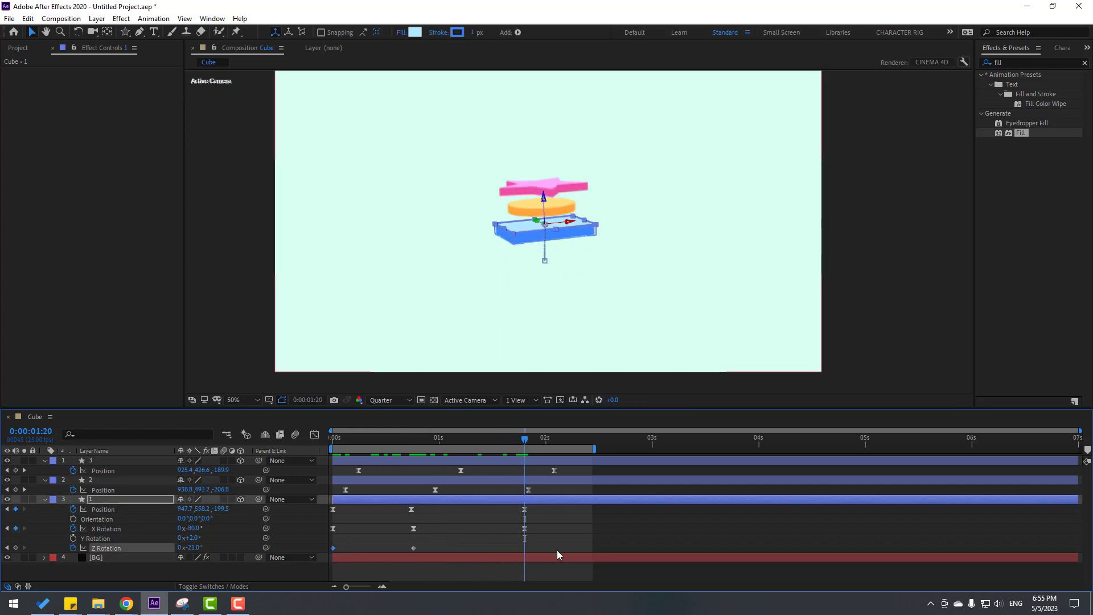
# - Apply Easy Ease to the rectangle's three Z Rotation keyframes and preview the animation
pyautogui.moveTo(543, 549); pyautogui.dragTo(319, 553)
pyautogui.rightClick(333, 548)
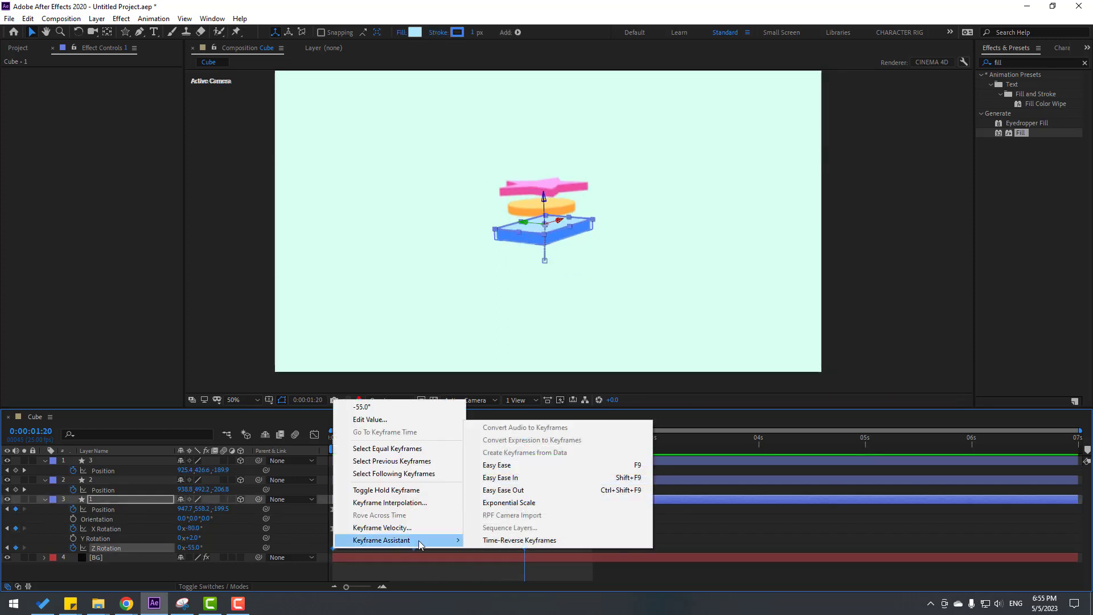
pyautogui.click(501, 464)
pyautogui.press('space')
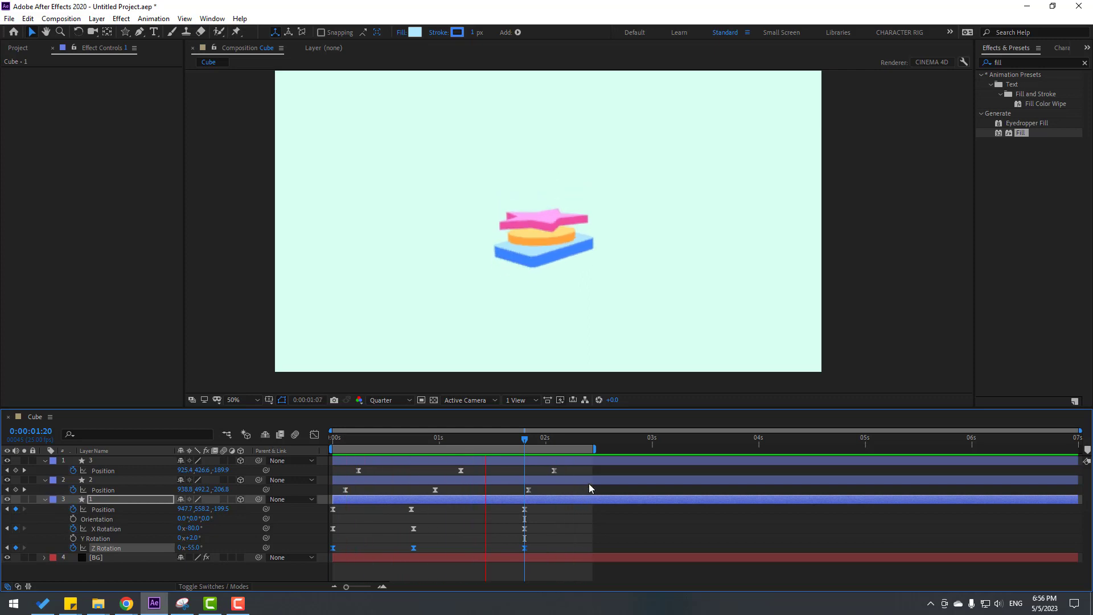
# - Reveal the star's rotation properties and keyframe its X, Y and Z Rotation at 0:00:00:06
pyautogui.click(426, 438)
pyautogui.click(526, 225)
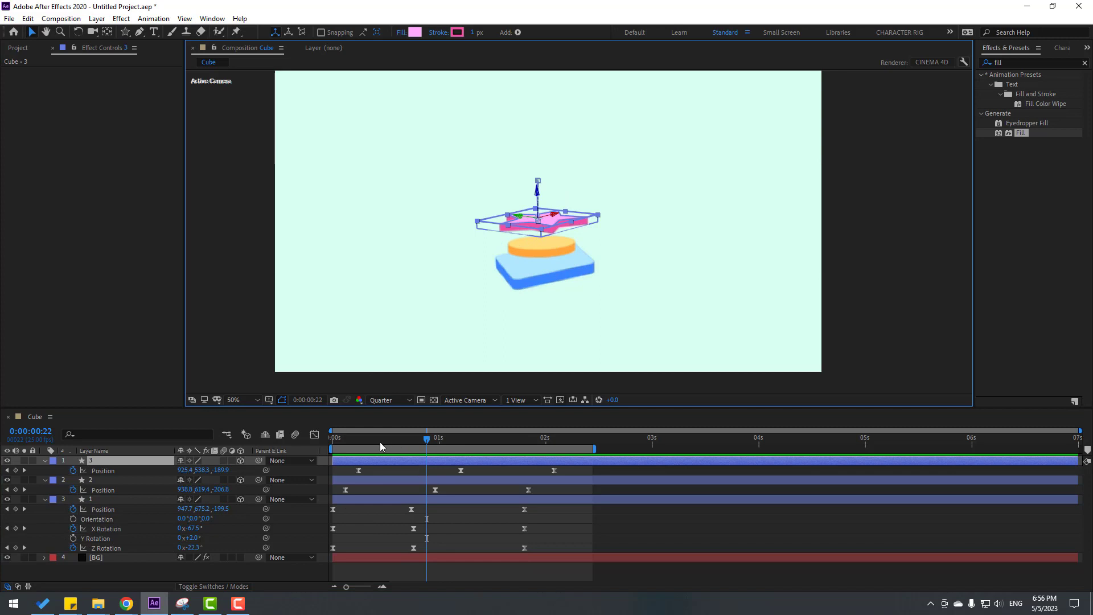
pyautogui.moveTo(378, 440); pyautogui.dragTo(359, 440)
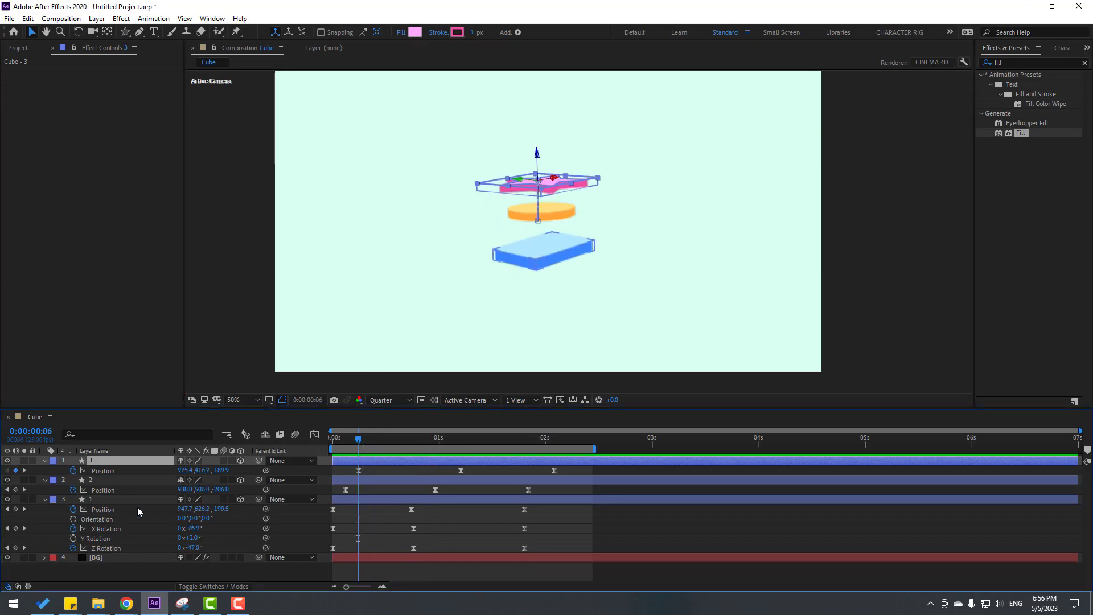
pyautogui.hotkey('shift', 'r')
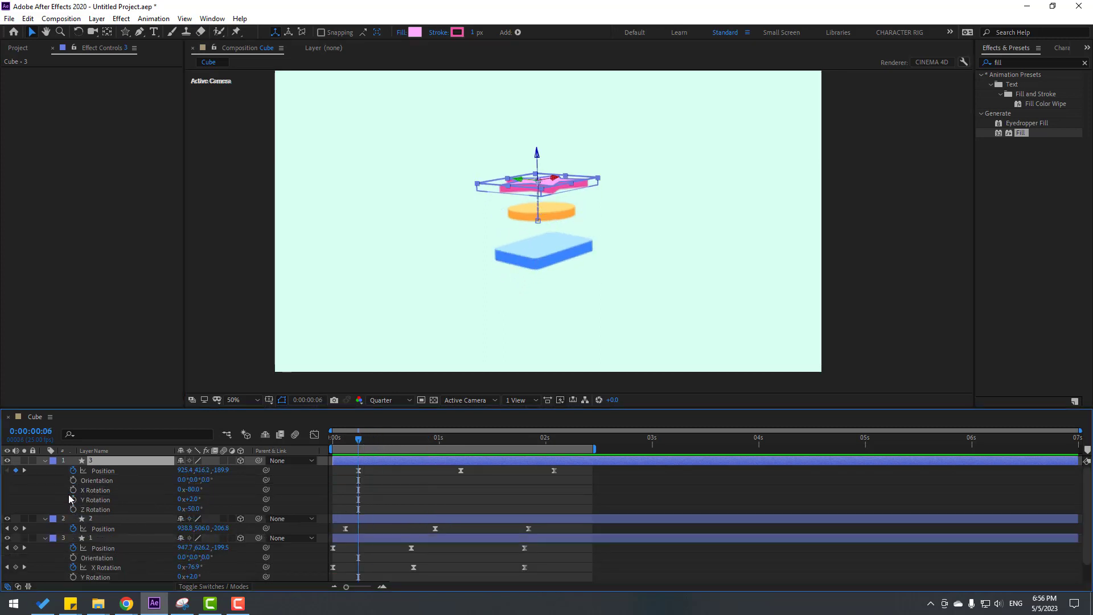
pyautogui.click(73, 490)
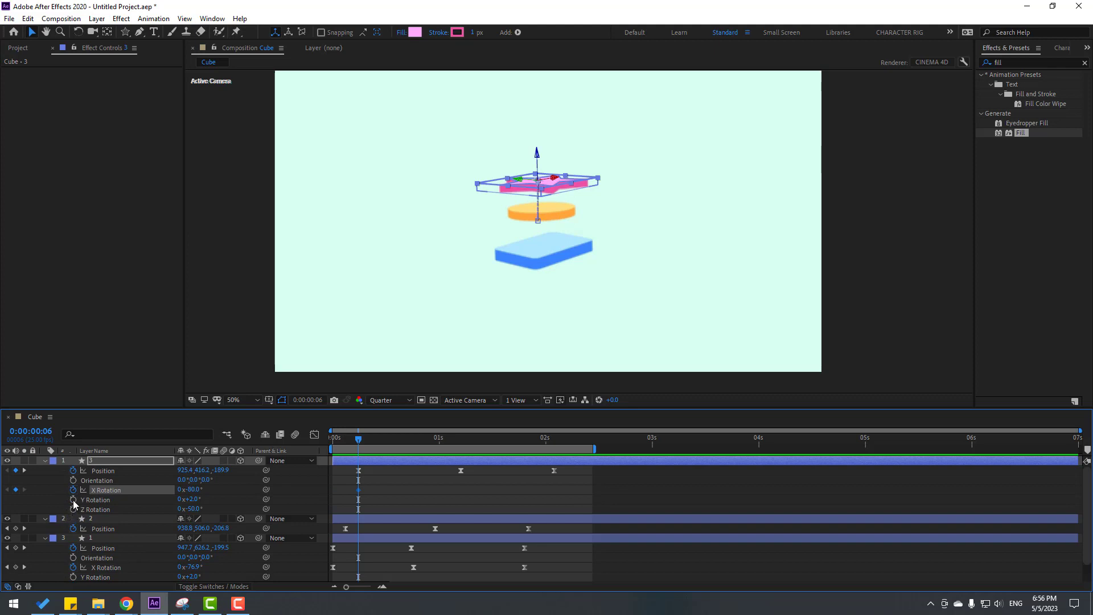
pyautogui.click(73, 500)
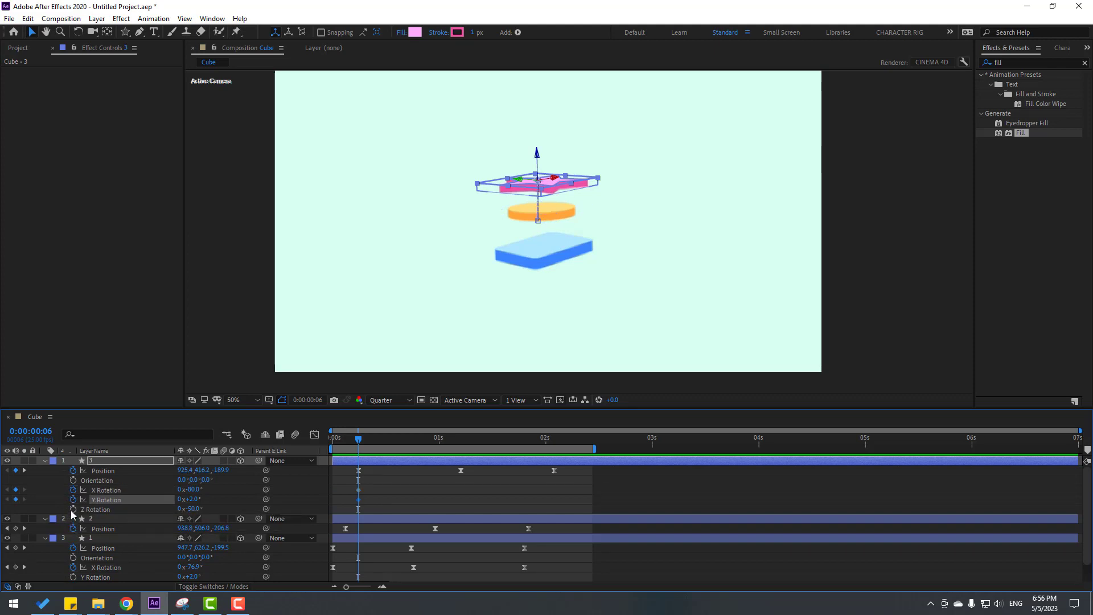
pyautogui.click(73, 509)
# - At 0:00:01:05, set the star's Z Rotation to -17° and its X Rotation to -65°, with a Y Rotation keyframe as well
pyautogui.moveTo(371, 440); pyautogui.dragTo(460, 439)
pyautogui.click(479, 466)
pyautogui.moveTo(192, 509); pyautogui.dragTo(201, 490)
pyautogui.press('F2')
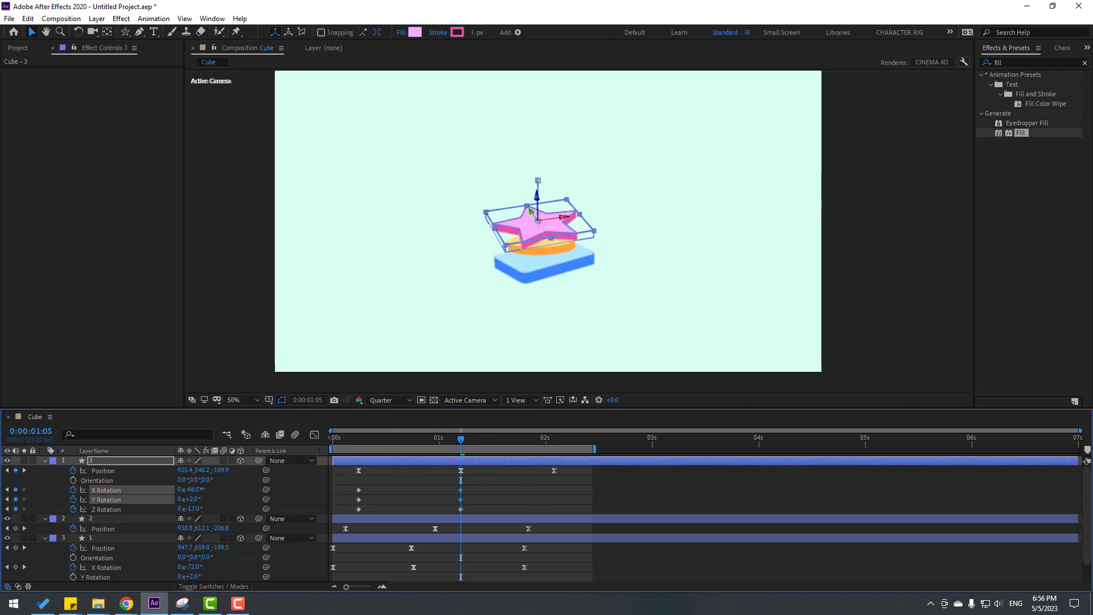
pyautogui.click(479, 486)
# - Repeat the star's first rotation keyframes at 0:00:02:02 and apply Easy Ease to all its rotation keyframes
pyautogui.press('space')
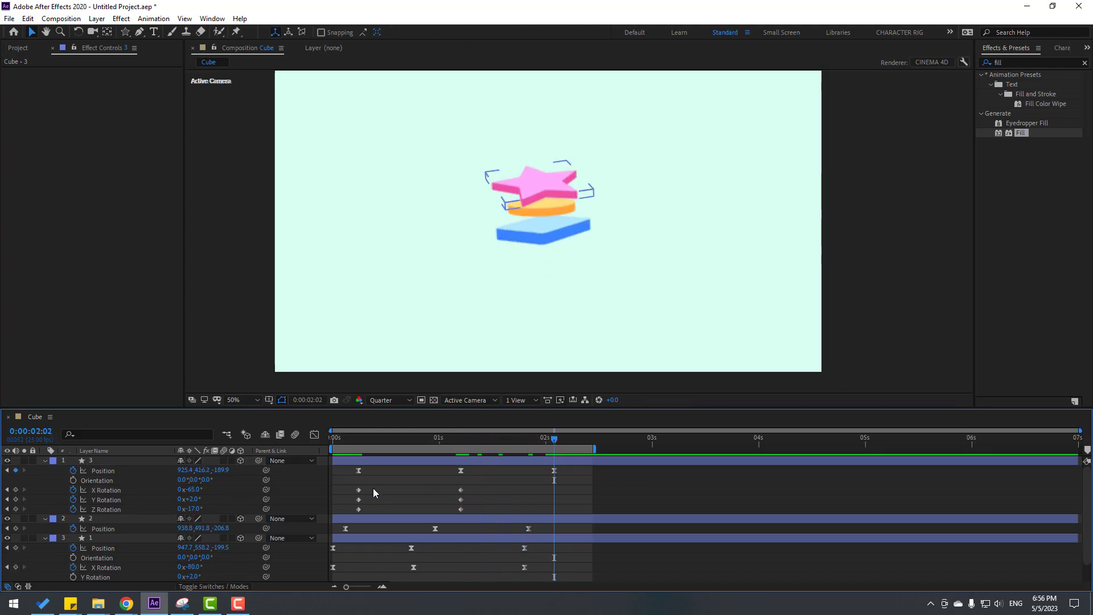
pyautogui.moveTo(571, 489); pyautogui.dragTo(359, 509)
pyautogui.rightClick(359, 509)
pyautogui.moveTo(455, 505)
pyautogui.click(615, 426)
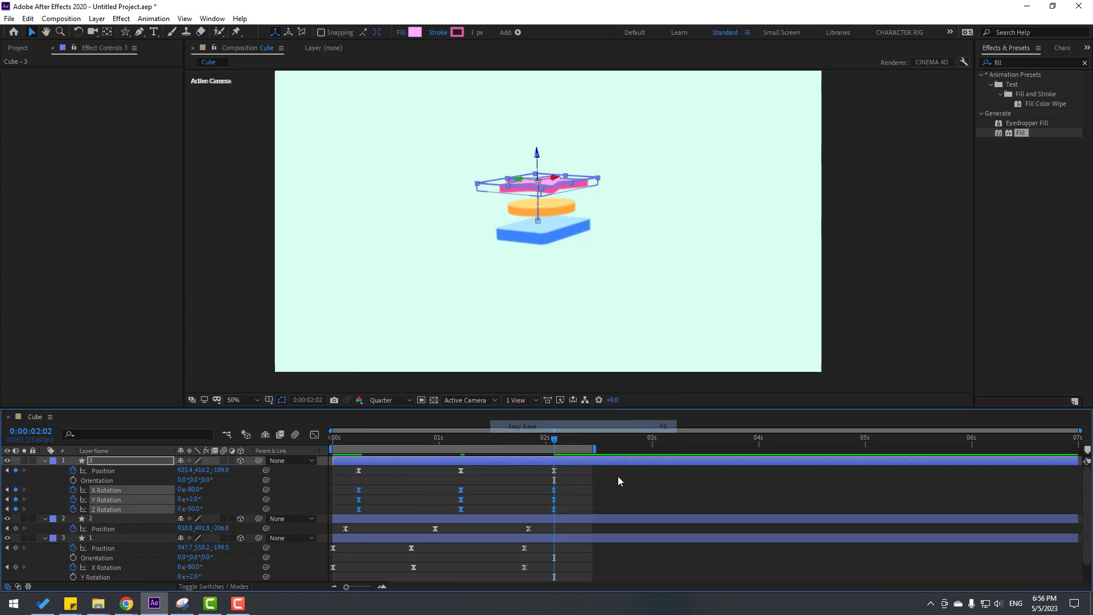
# - Preview the whole animation and shorten the work area to end just after the star's last keyframes at 0:00:02:02
pyautogui.click(644, 487)
pyautogui.press('space')
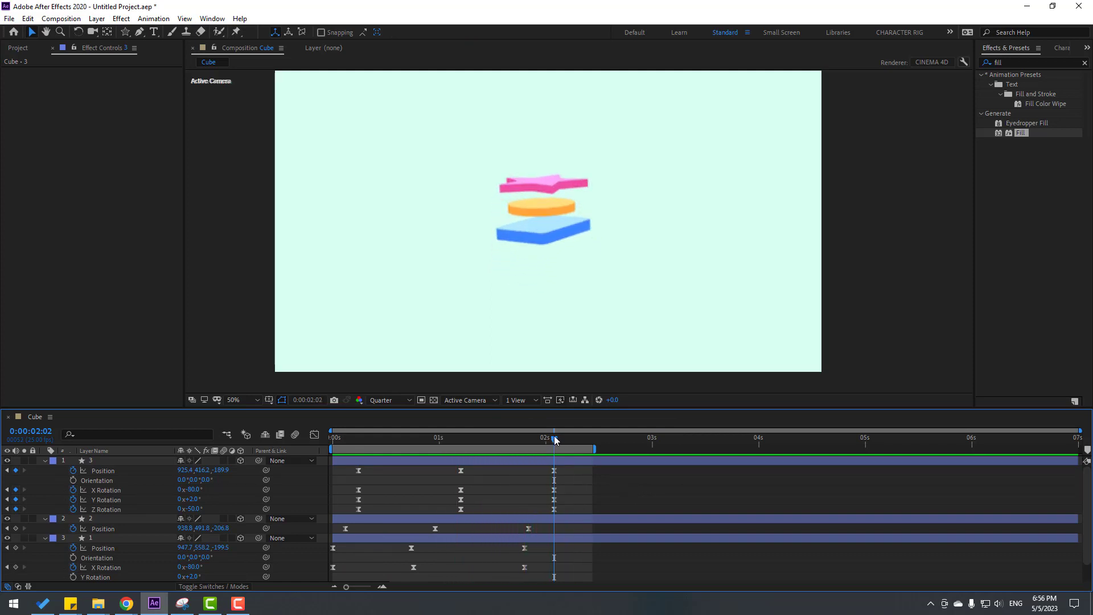
pyautogui.moveTo(532, 442); pyautogui.dragTo(568, 450)
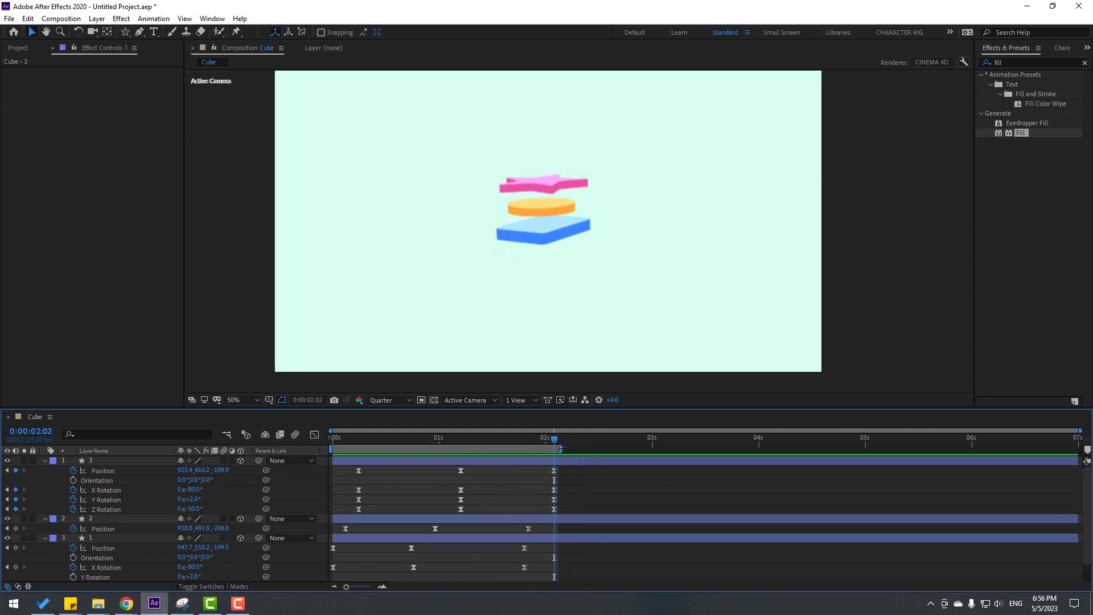